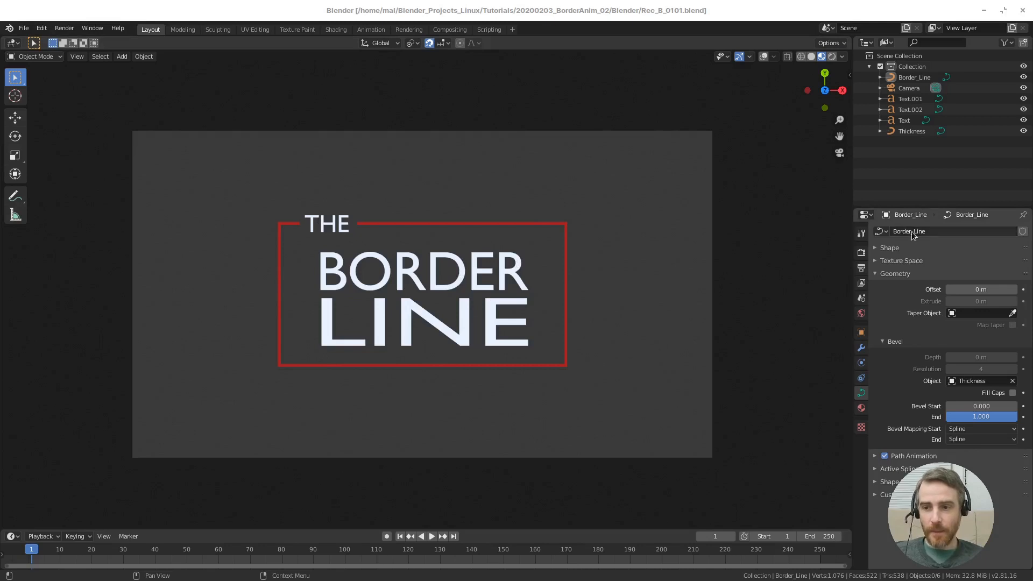
# Select the Border_Line curve and examine the bevel start and end settings in its curve geometry properties.
pyautogui.click(913, 77)
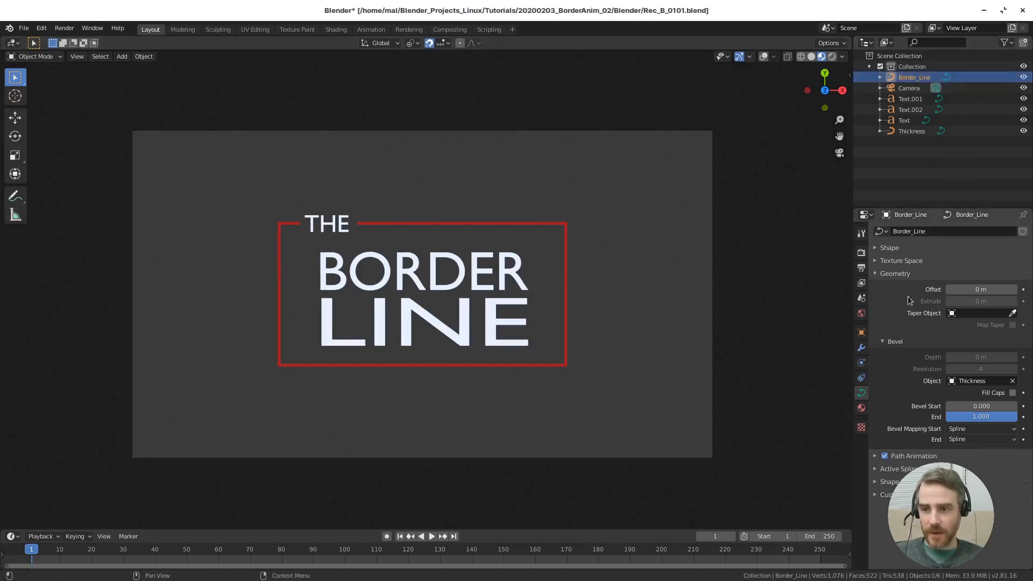
pyautogui.click(893, 274)
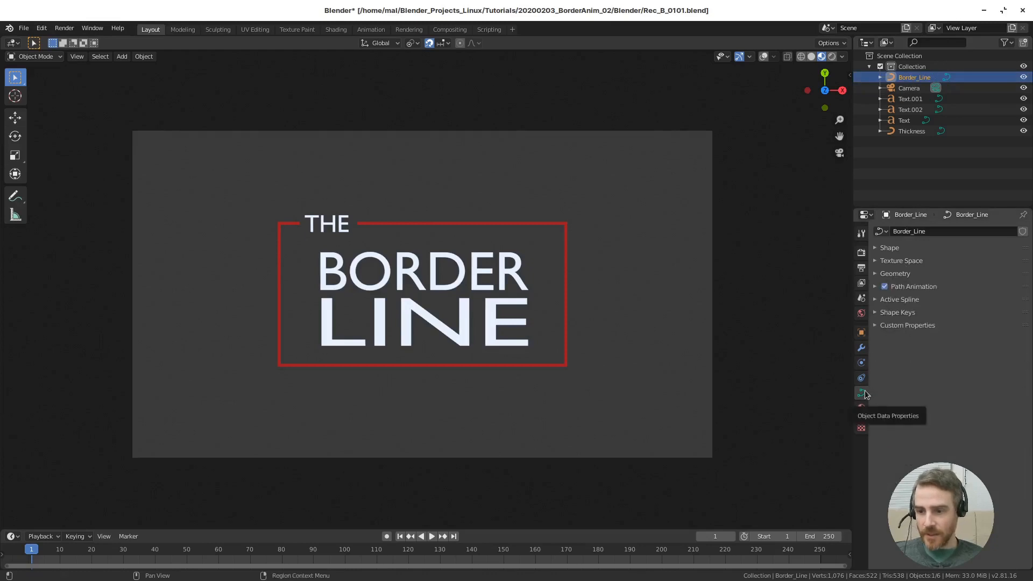
pyautogui.click(876, 274)
pyautogui.click(885, 343)
pyautogui.click(885, 343)
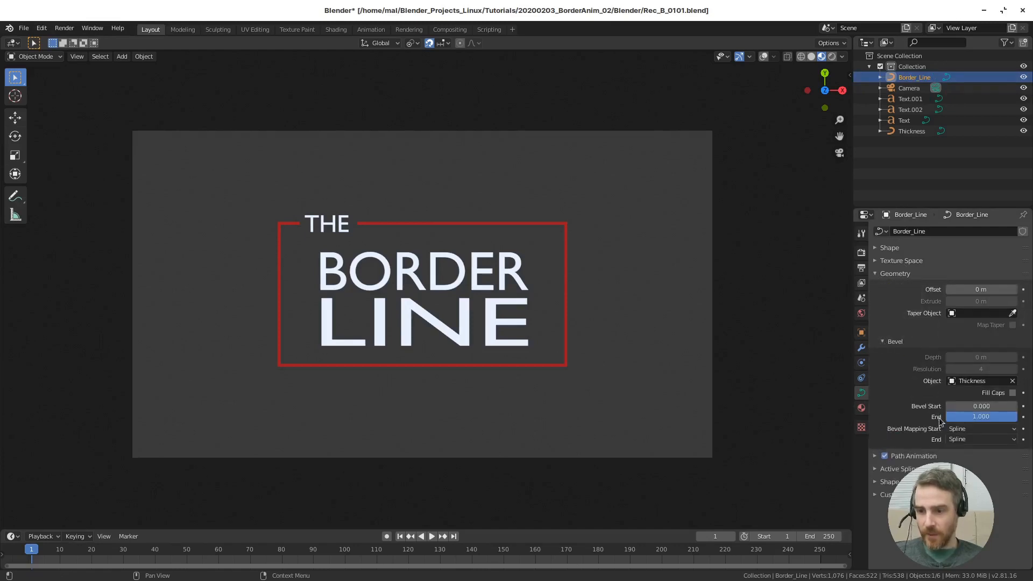
pyautogui.moveTo(1011, 416)
pyautogui.mouseDown()
pyautogui.moveTo(946, 416)
pyautogui.moveTo(1016, 417)
pyautogui.mouseUp()
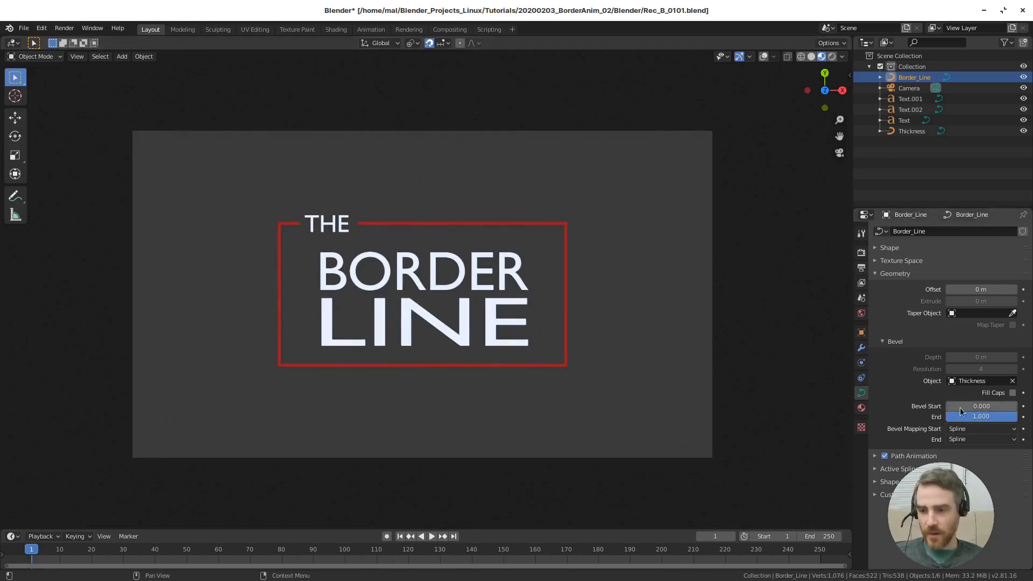
pyautogui.moveTo(946, 405)
pyautogui.mouseDown()
pyautogui.moveTo(1016, 406)
pyautogui.moveTo(947, 406)
pyautogui.mouseUp()
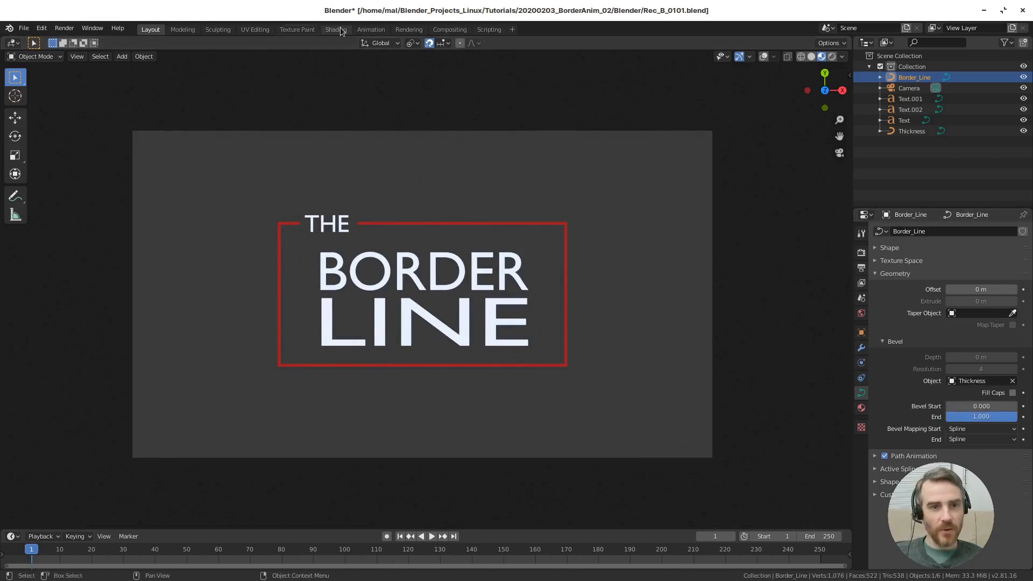
# Switch to the Animation workspace and show the main viewport through the camera, with the whole camera frame fitted in view.
pyautogui.click(371, 30)
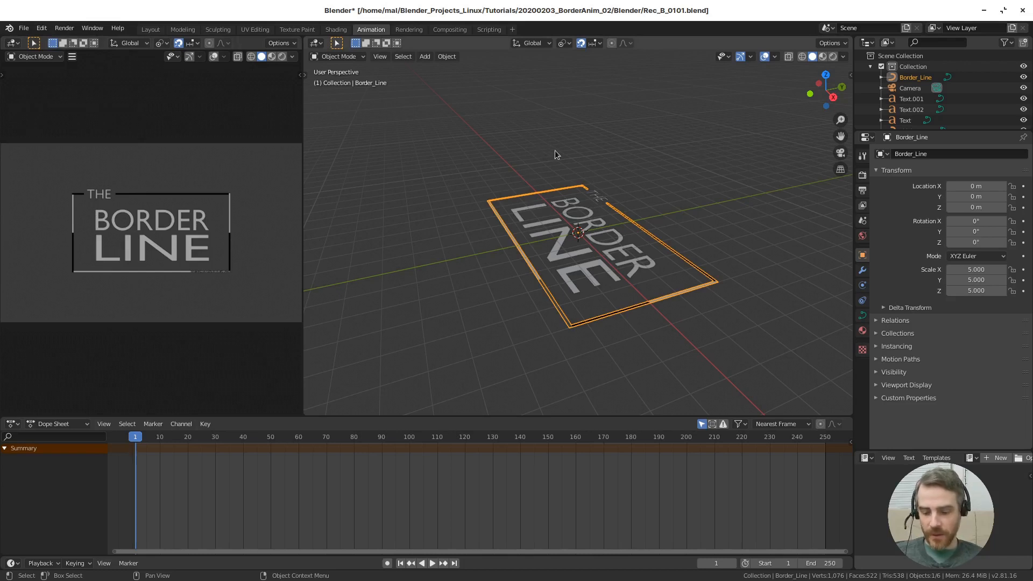
pyautogui.press('KP_0')
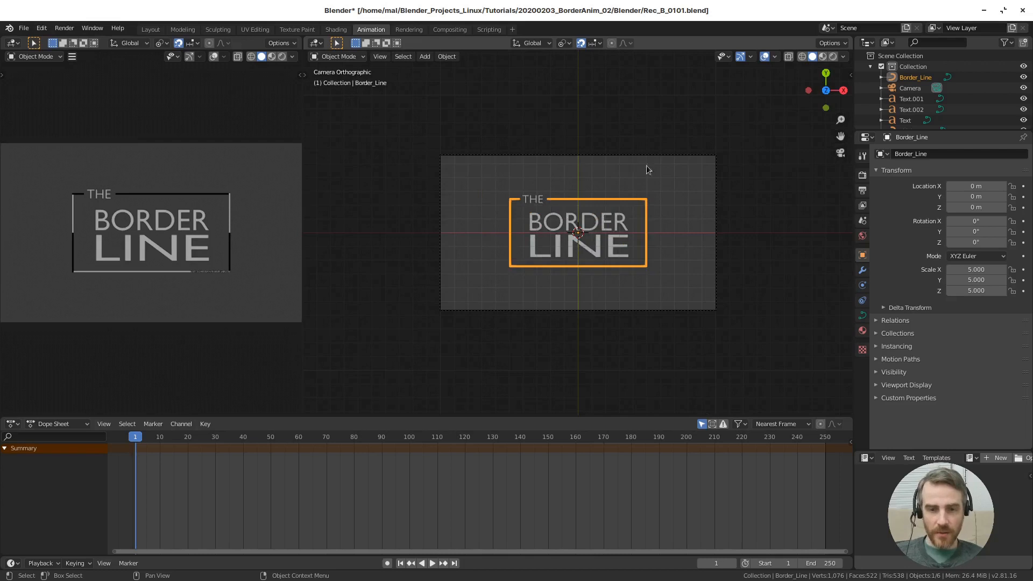
pyautogui.scroll(4, 657, 205)
pyautogui.scroll(-2, 657, 205)
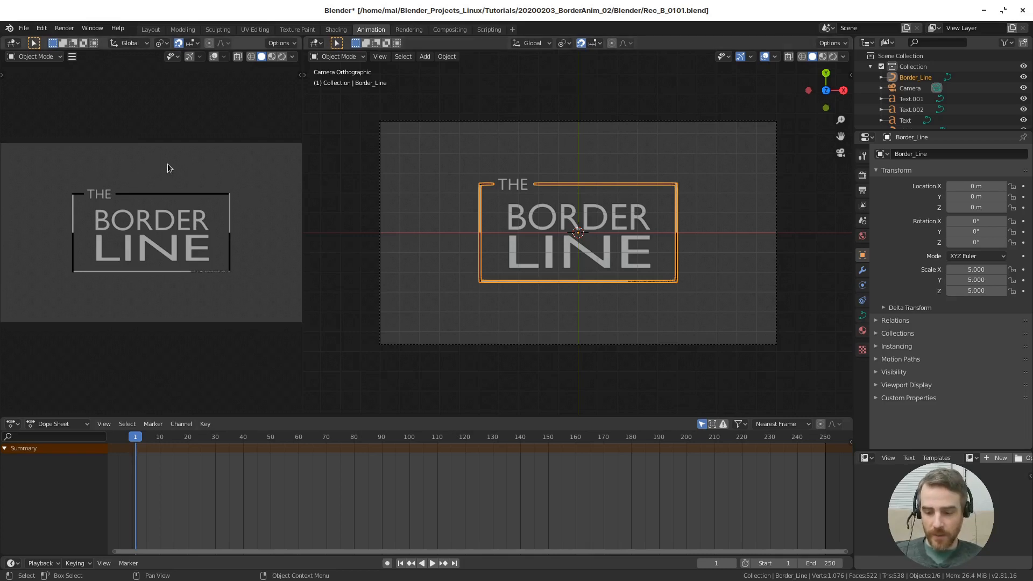
pyautogui.scroll(-1, 166, 163)
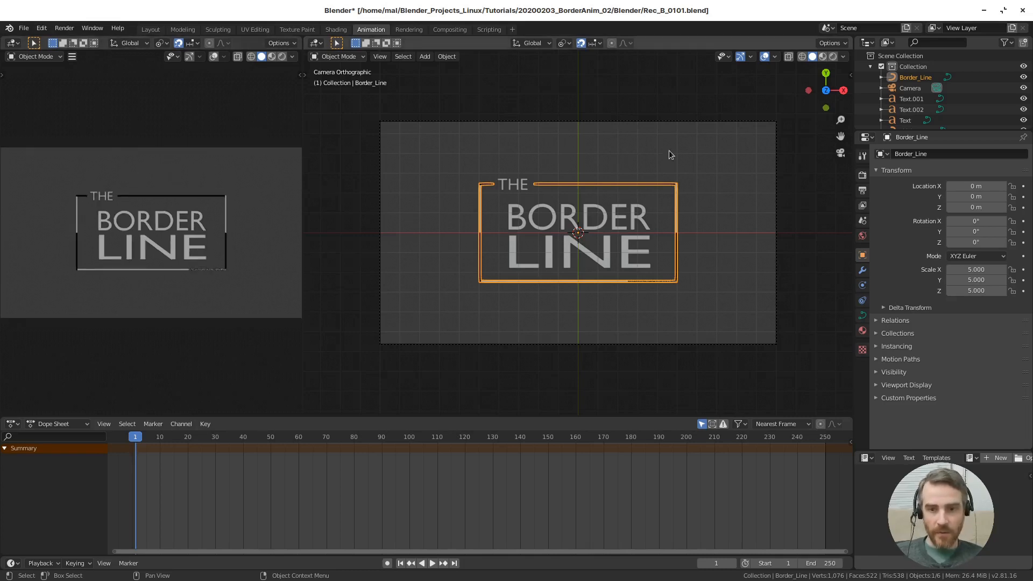
pyautogui.press('Home')
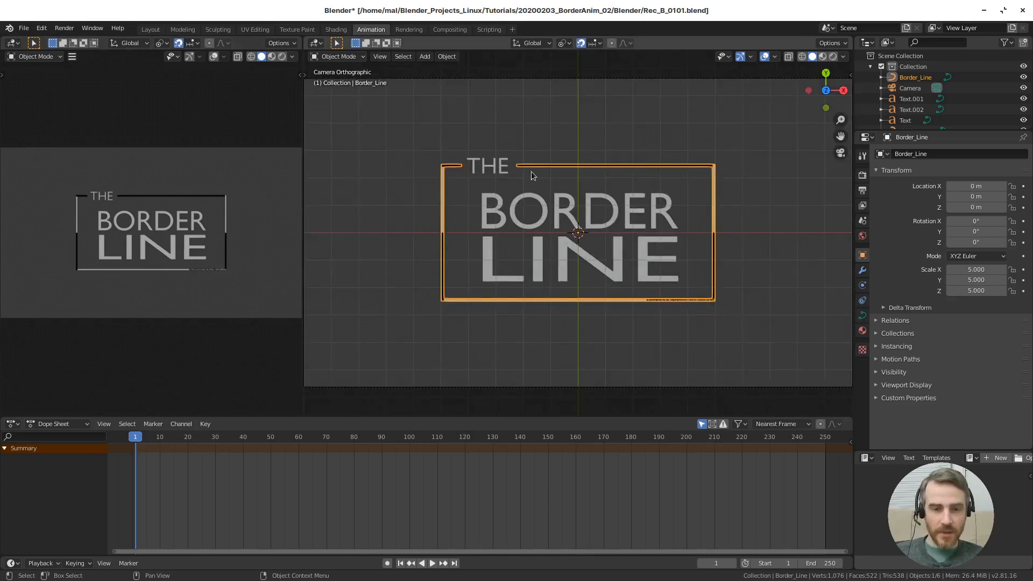
pyautogui.scroll(-1, 611, 157)
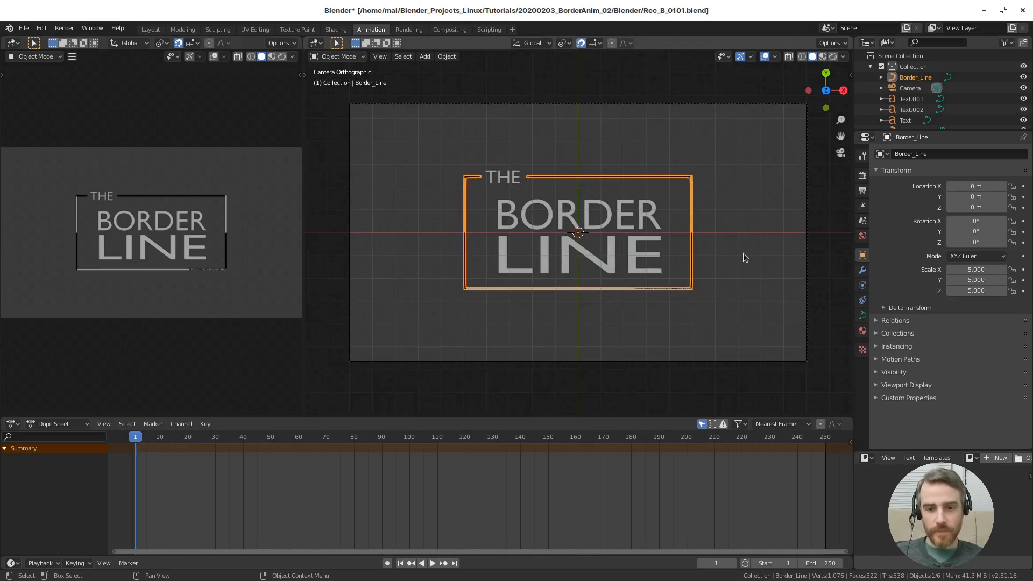
# Deselect the border, then set the main viewport to LookDev shading and the small camera viewport to Rendered shading.
pyautogui.click(765, 135)
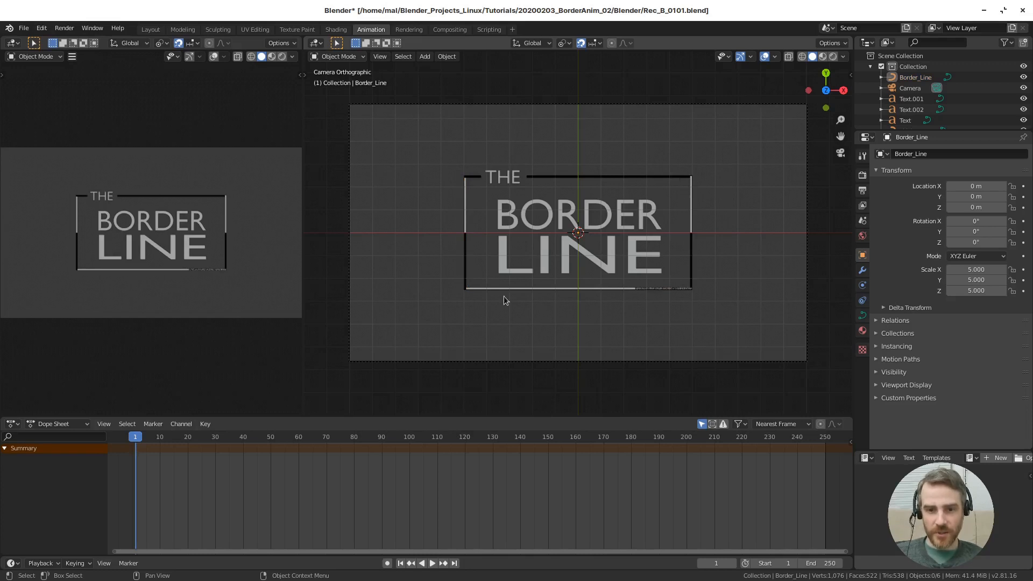
pyautogui.click(822, 57)
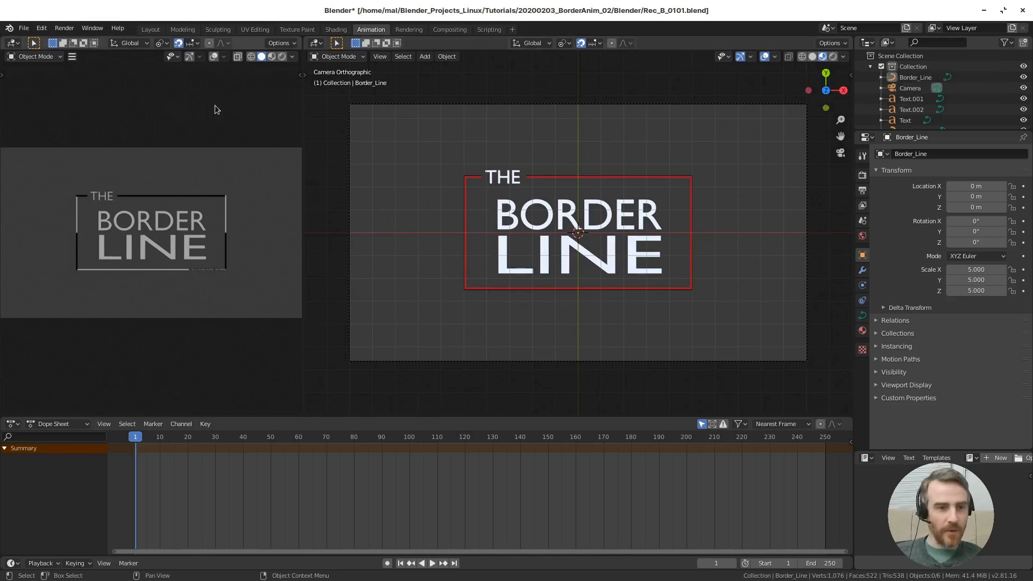
pyautogui.click(282, 57)
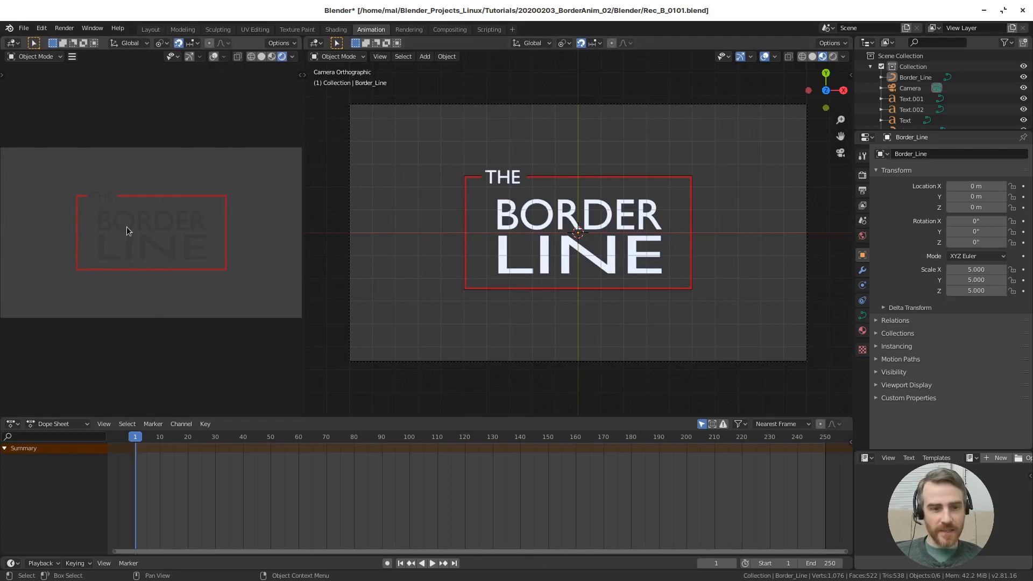
pyautogui.click(534, 202)
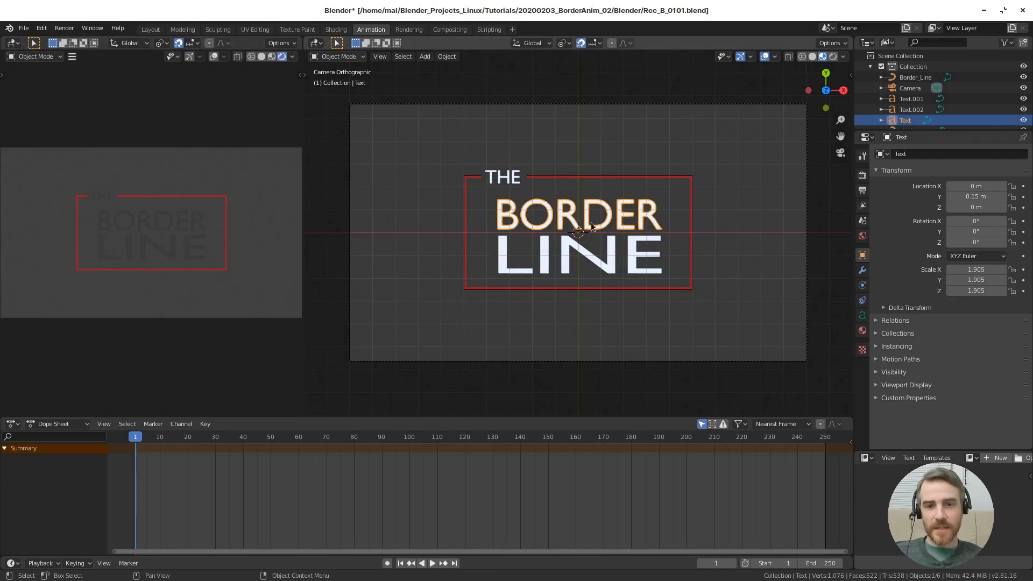
pyautogui.hotkey('alt', 'a')
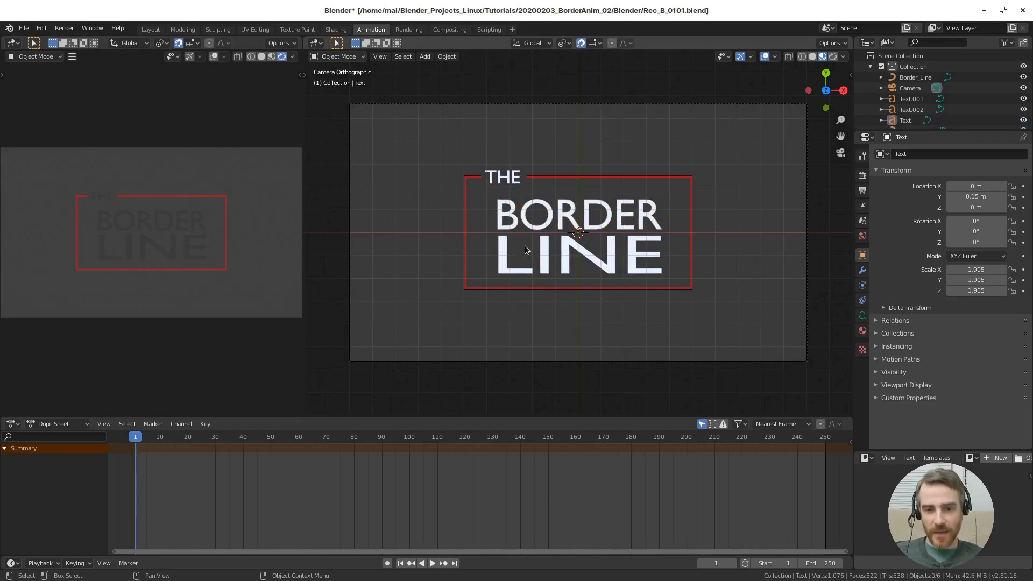
pyautogui.click(572, 217)
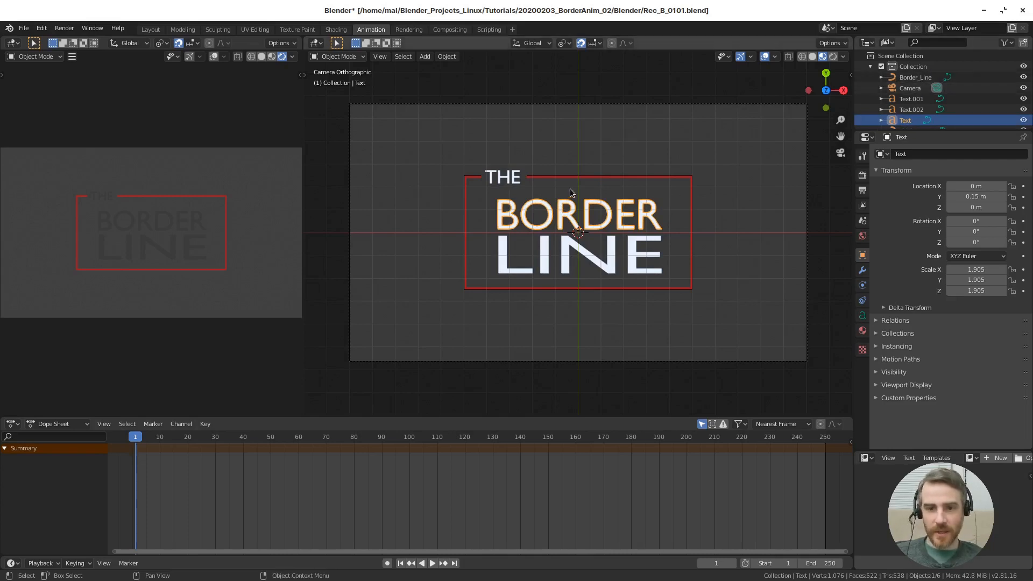
# Rename the text object that reads THE as Text_THE.
pyautogui.click(514, 182)
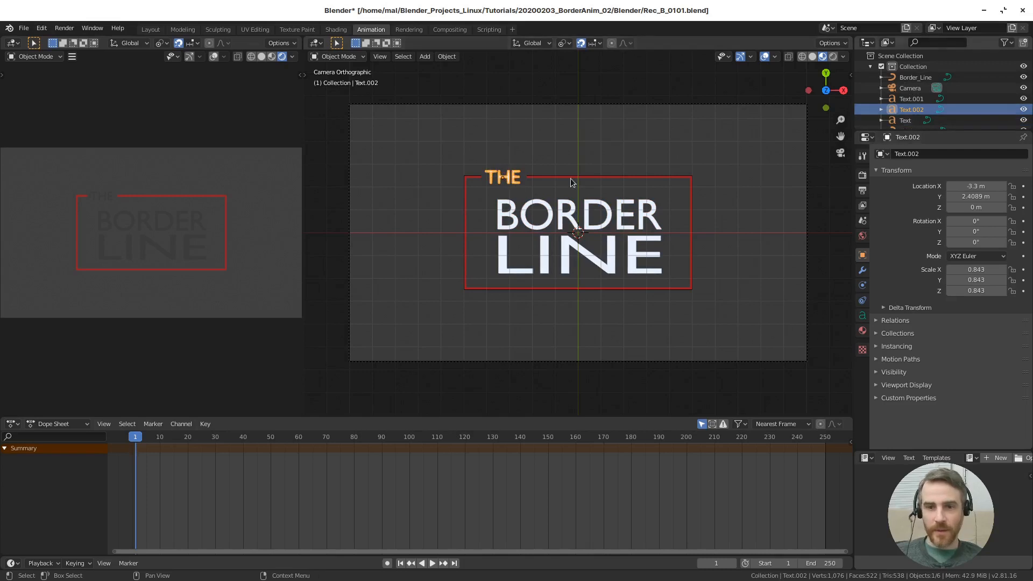
pyautogui.doubleClick(911, 109)
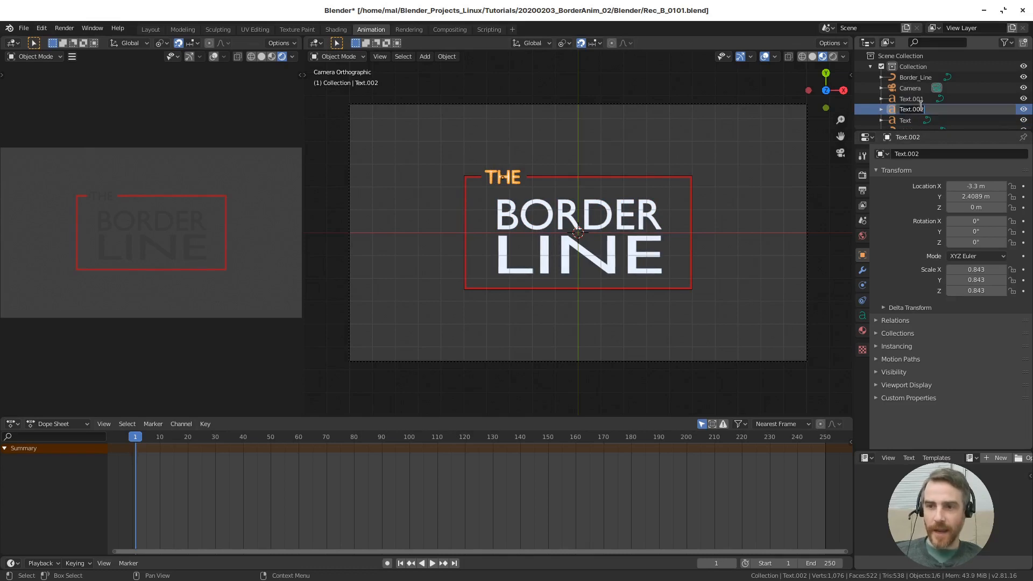
pyautogui.write('T')
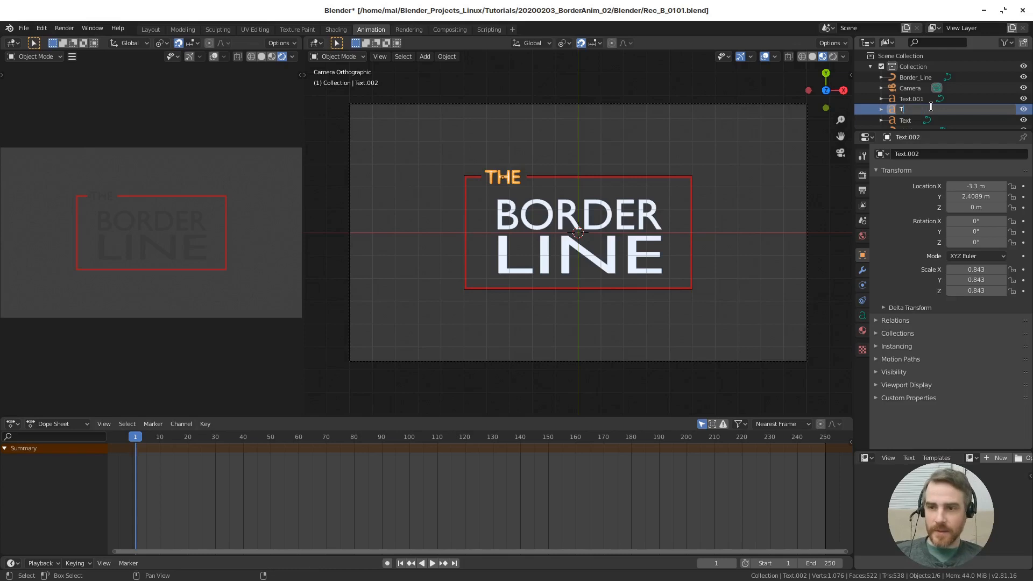
pyautogui.write('ext')
pyautogui.write(' THE')
pyautogui.press('Return')
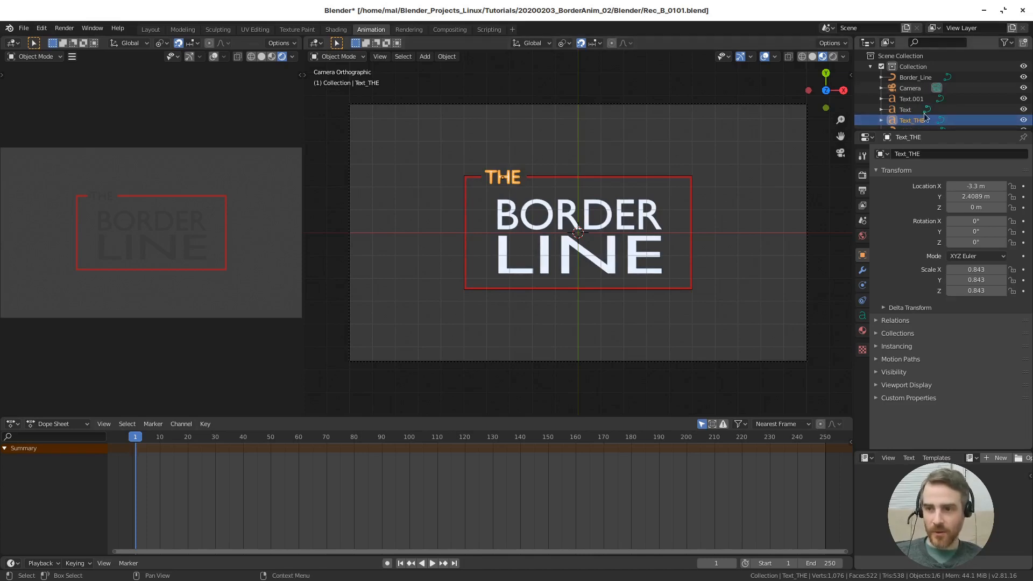
# Rename the text object that reads BORDER as Text_BORDER.
pyautogui.scroll(-1, 921, 119)
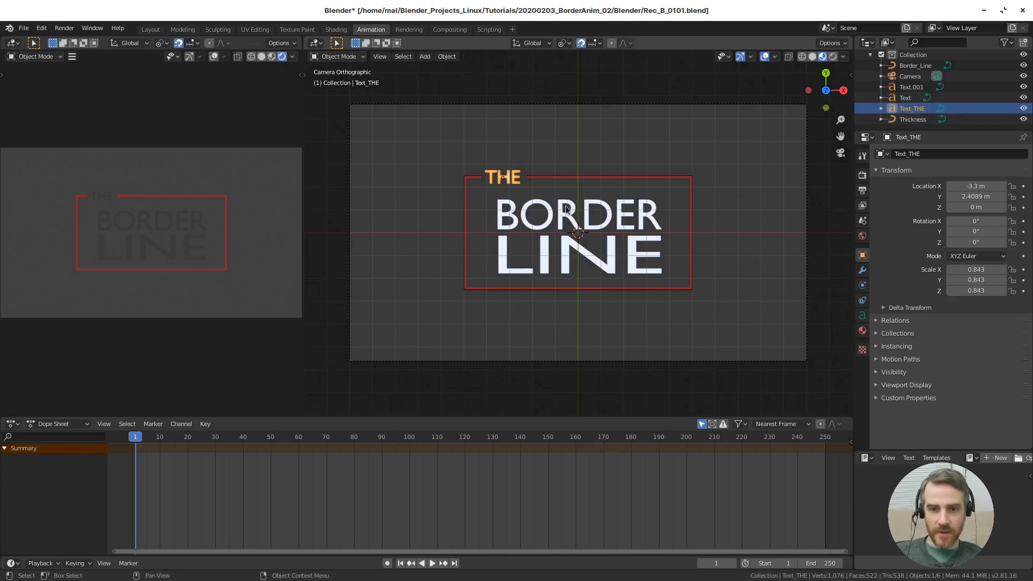
pyautogui.click(905, 98)
pyautogui.doubleClick(905, 99)
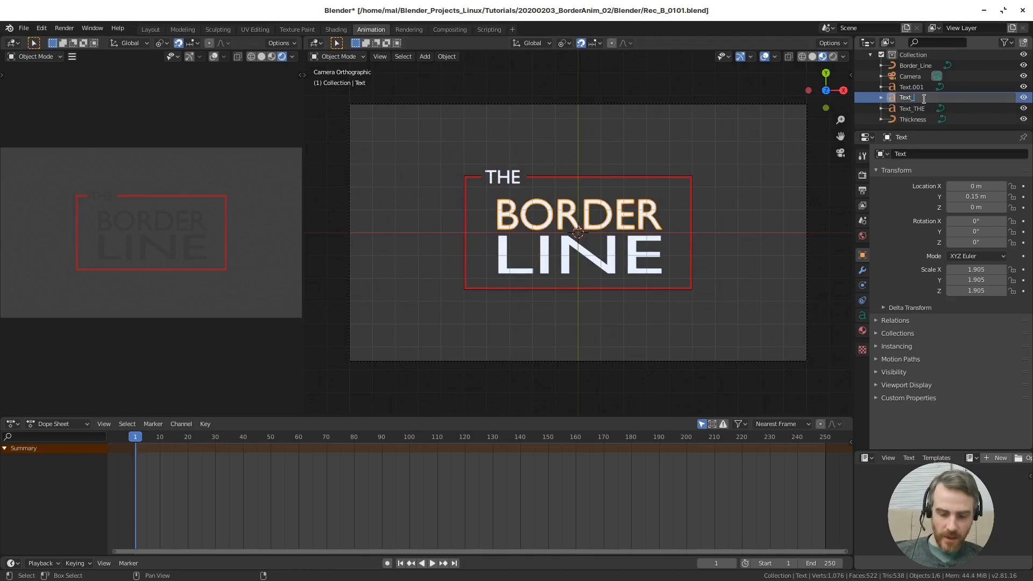
pyautogui.write('_BORDER')
pyautogui.press('Return')
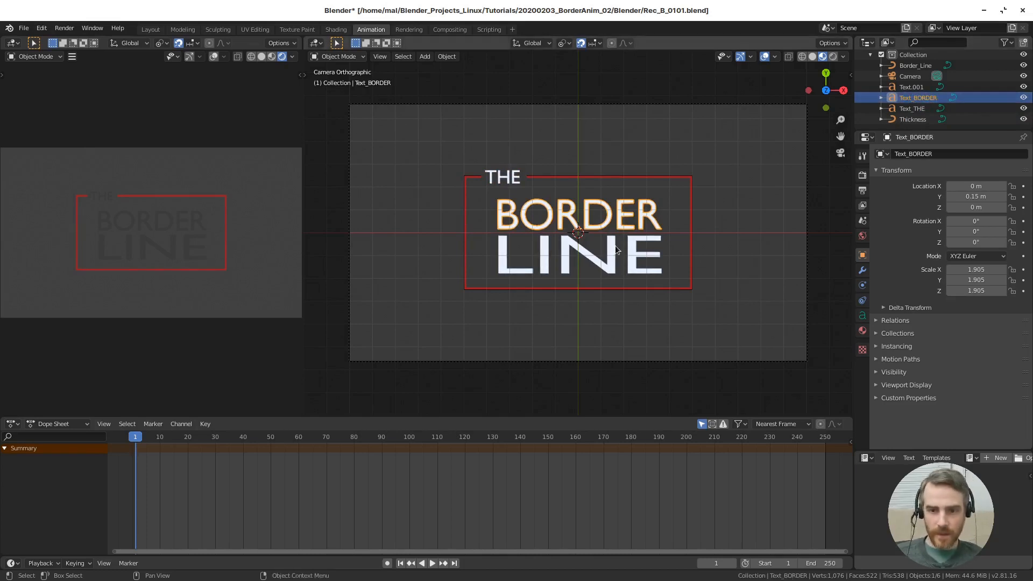
# Rename the text object that reads LINE as Text_LINE.
pyautogui.click(914, 89)
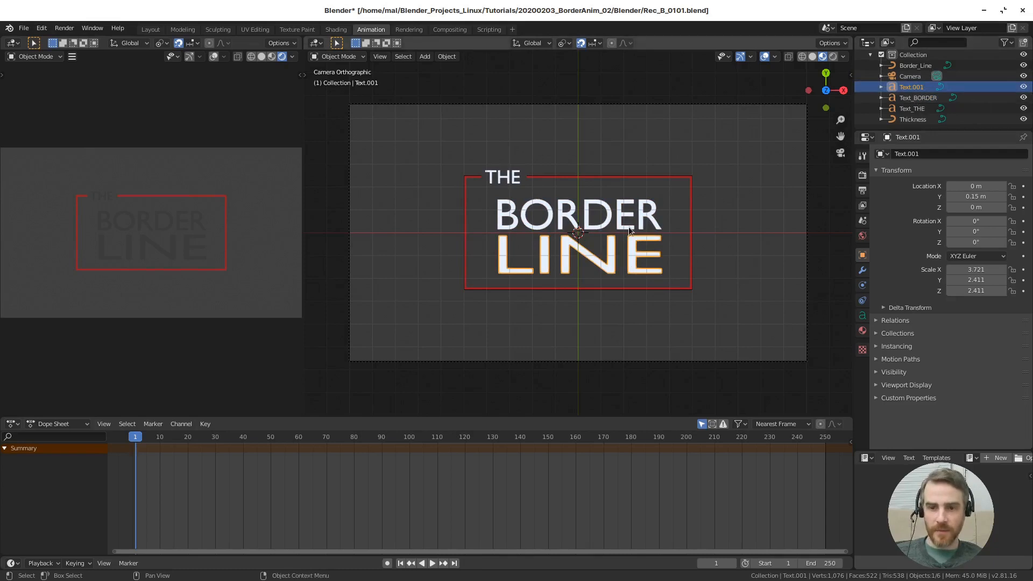
pyautogui.click(619, 214)
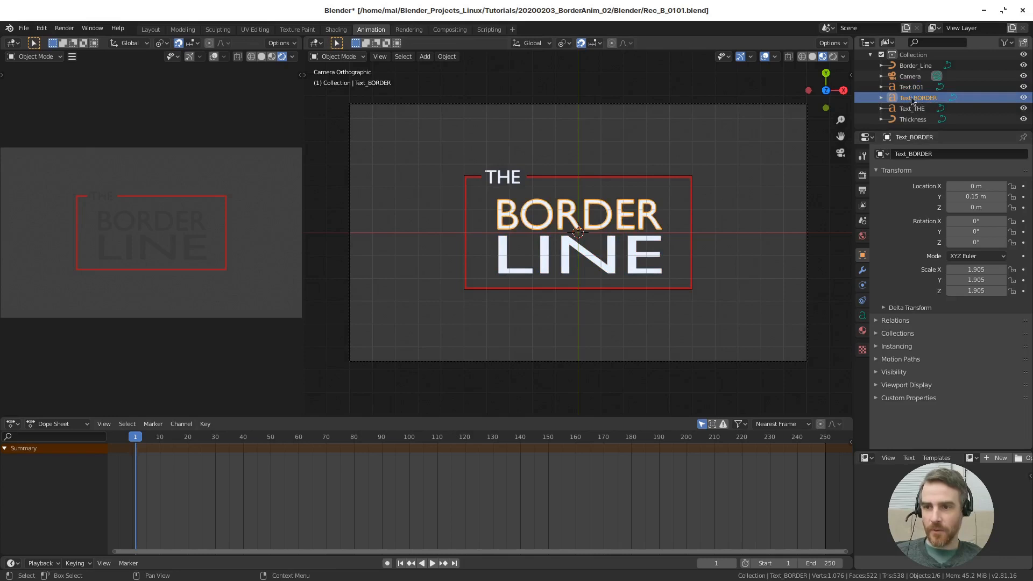
pyautogui.click(609, 252)
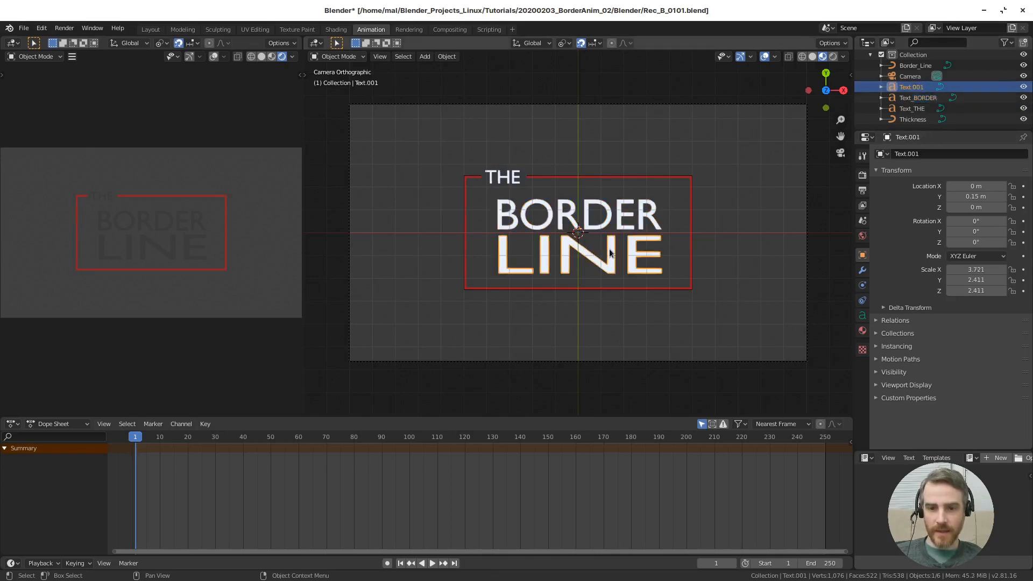
pyautogui.doubleClick(911, 87)
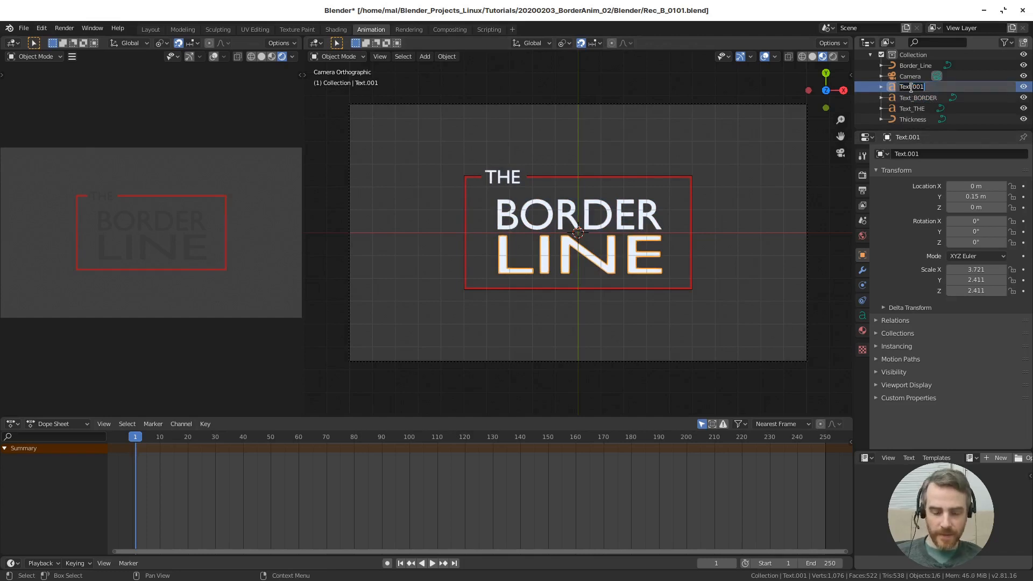
pyautogui.write('Text')
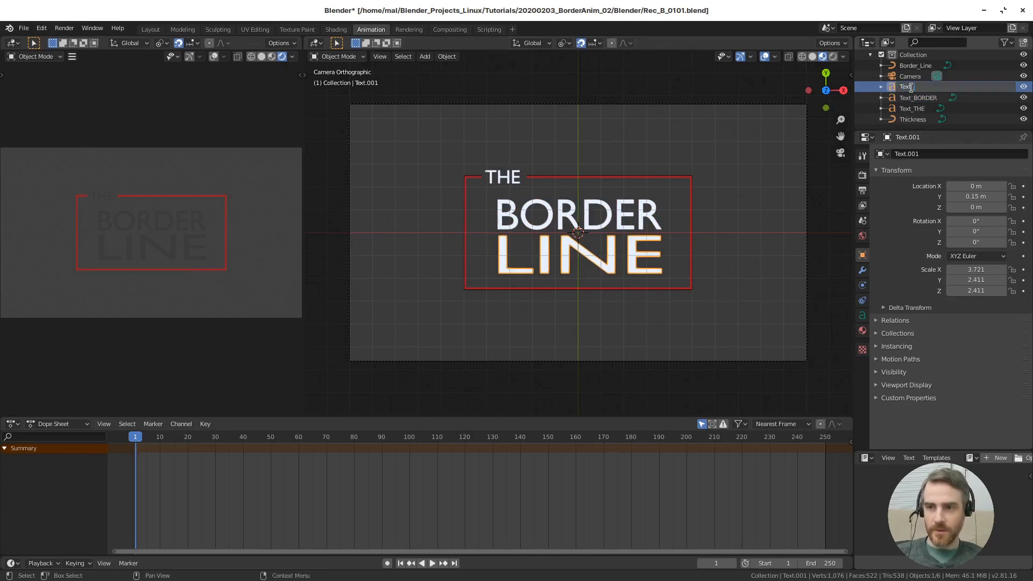
pyautogui.write('_LINE')
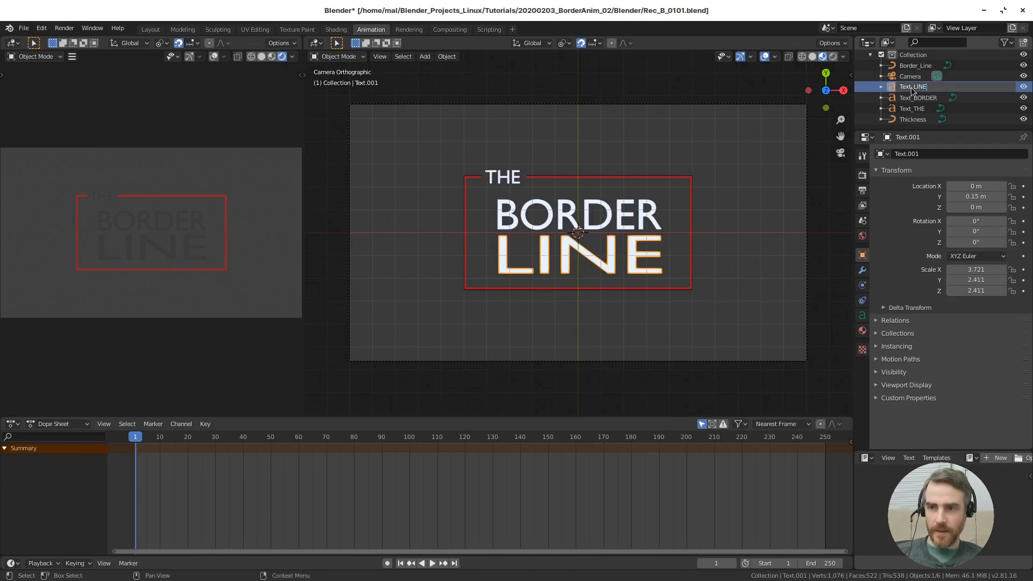
pyautogui.press('Return')
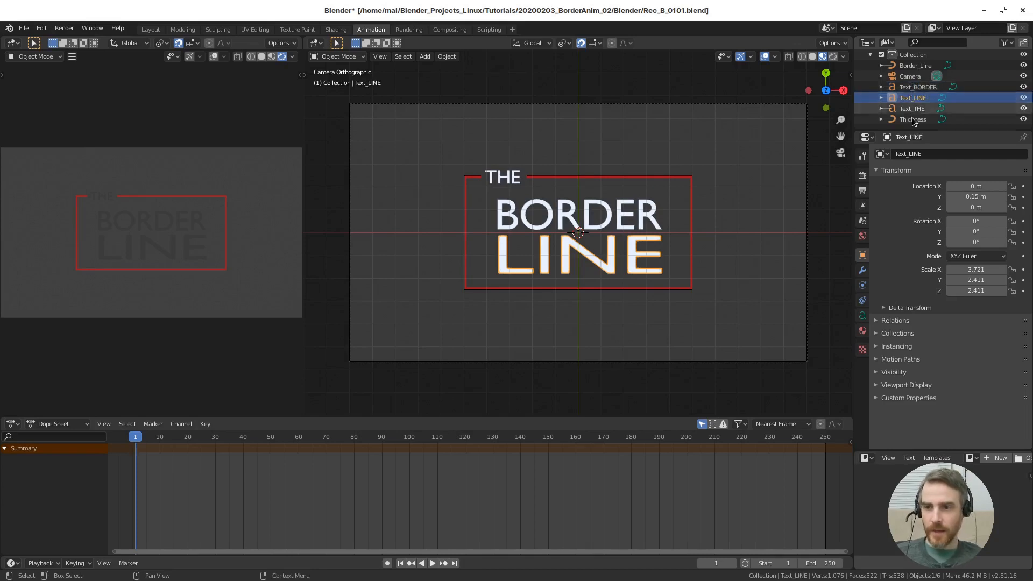
# Select the renamed text objects one after another to check that each name matches its word in the title.
pyautogui.click(915, 88)
pyautogui.click(919, 101)
pyautogui.click(920, 109)
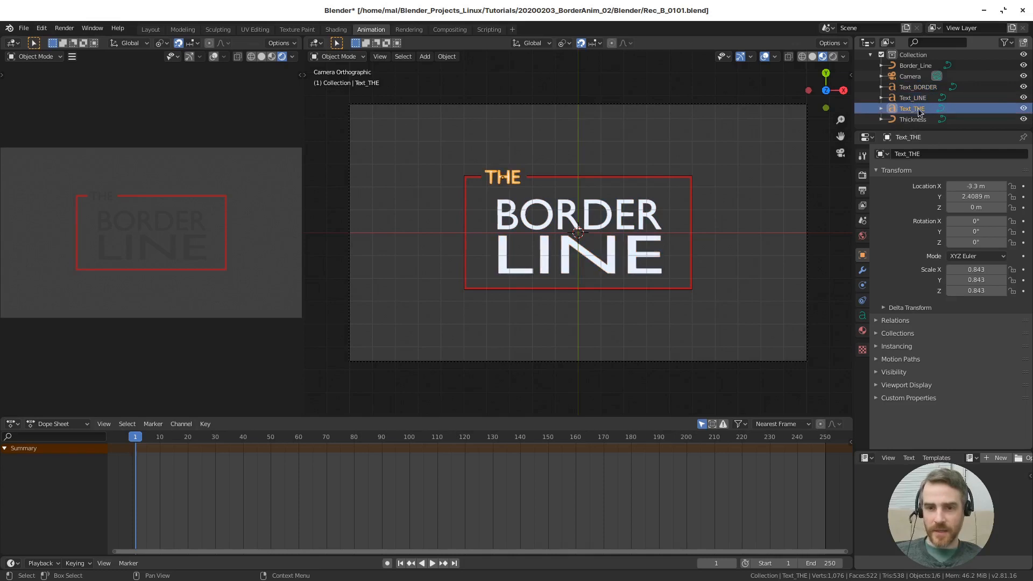
pyautogui.click(632, 253)
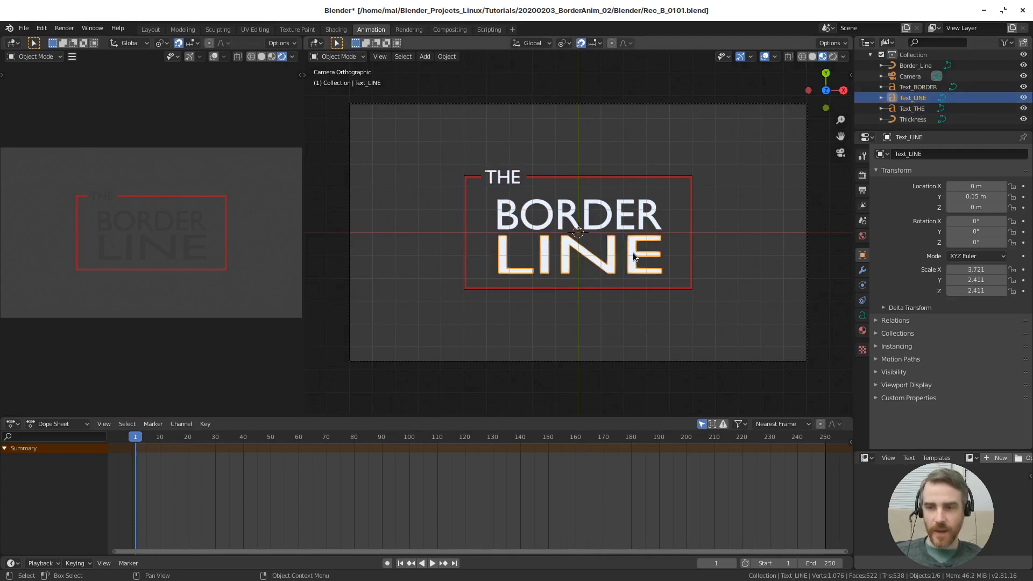
# Rename the text data block inside the Text_BORDER object as Text_BORDER and return to Object Mode.
pyautogui.click(880, 87)
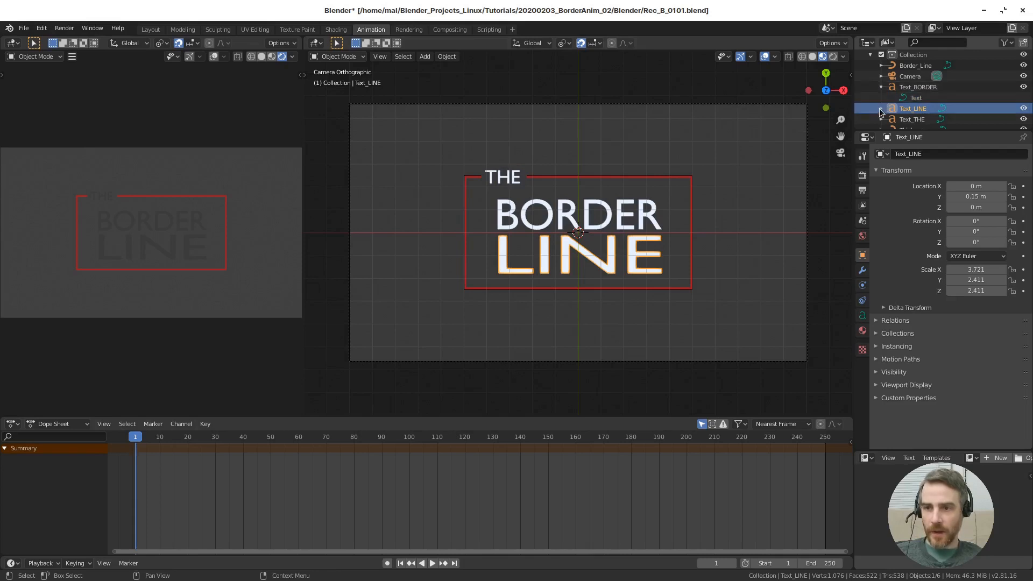
pyautogui.click(915, 99)
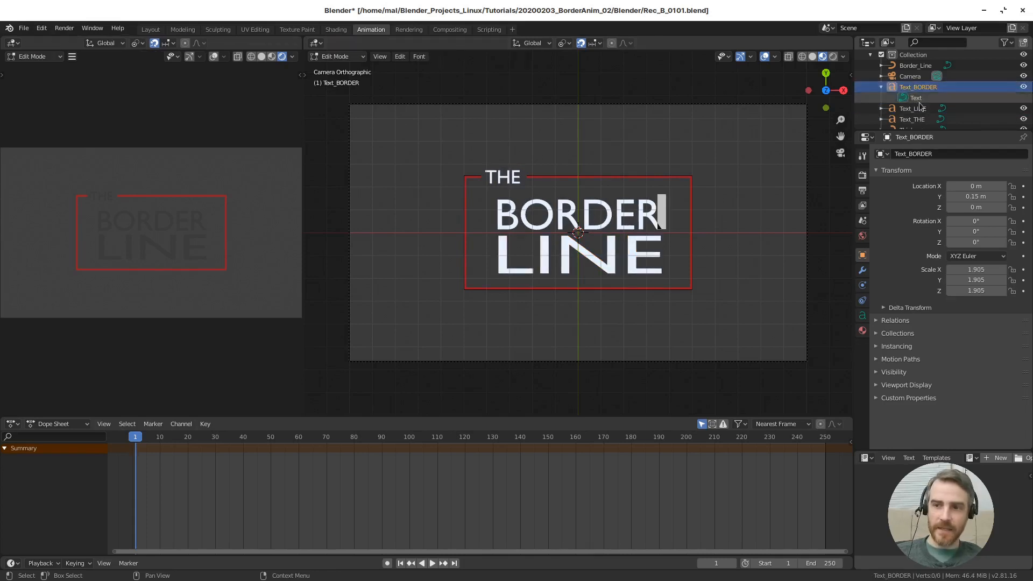
pyautogui.click(919, 101)
pyautogui.click(920, 88)
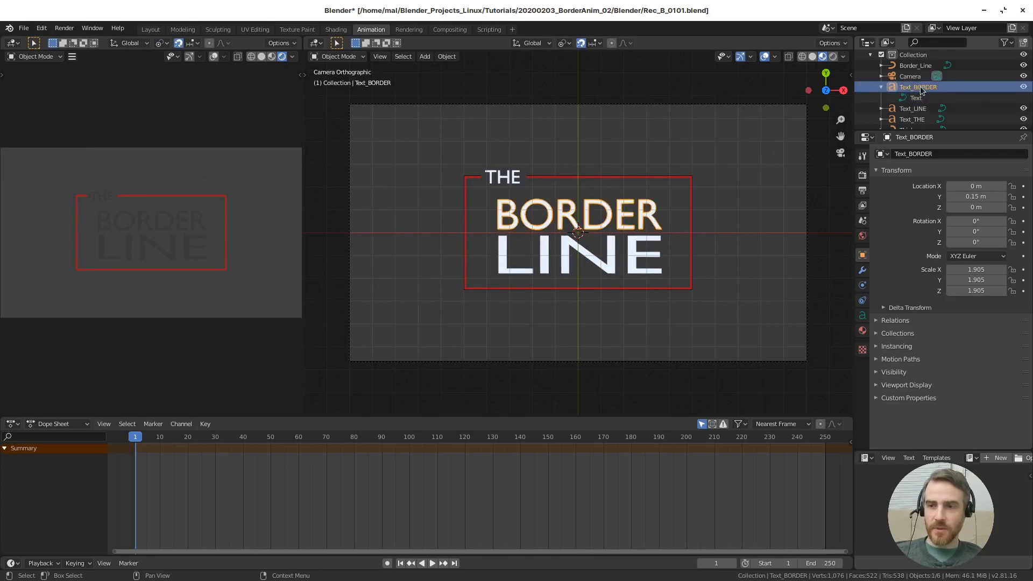
pyautogui.doubleClick(919, 87)
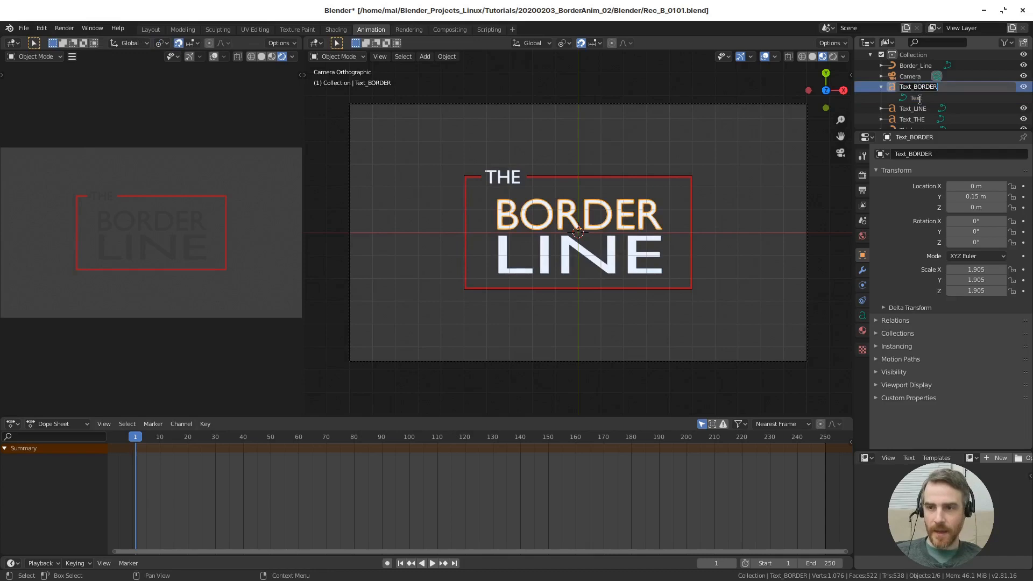
pyautogui.press('Return')
pyautogui.click(916, 99)
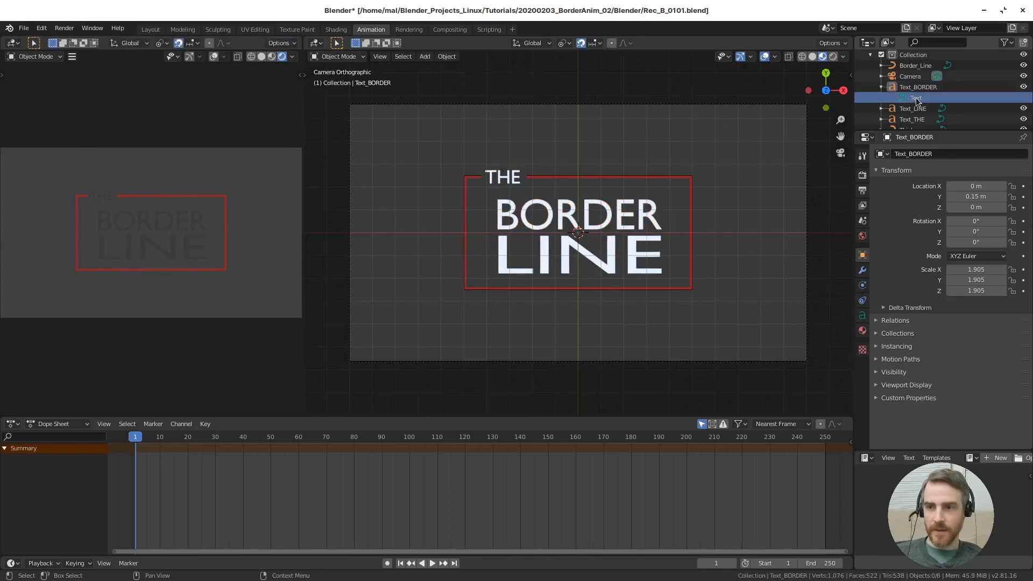
pyautogui.doubleClick(915, 98)
pyautogui.write('Text_BORDER')
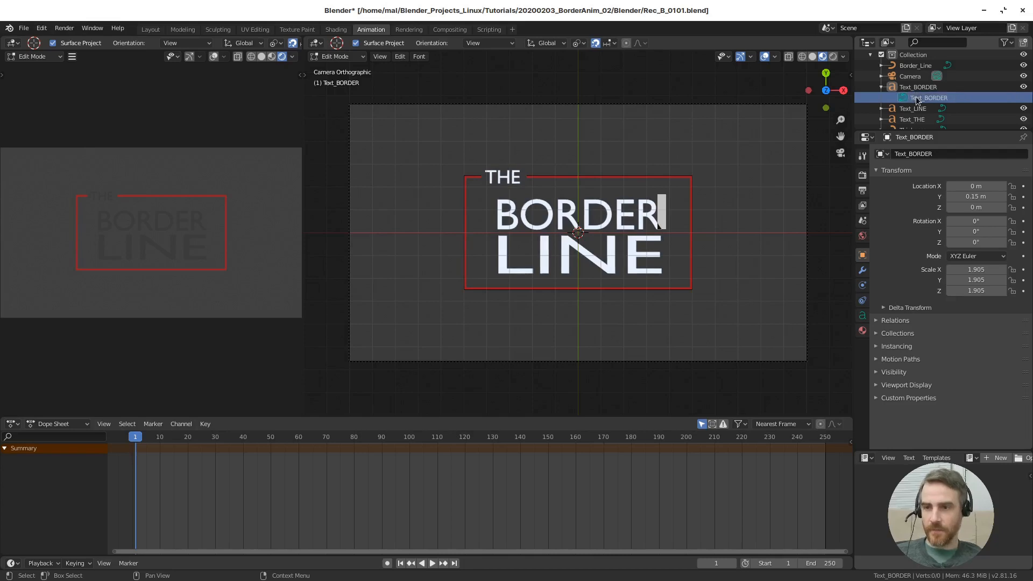
pyautogui.press('Return')
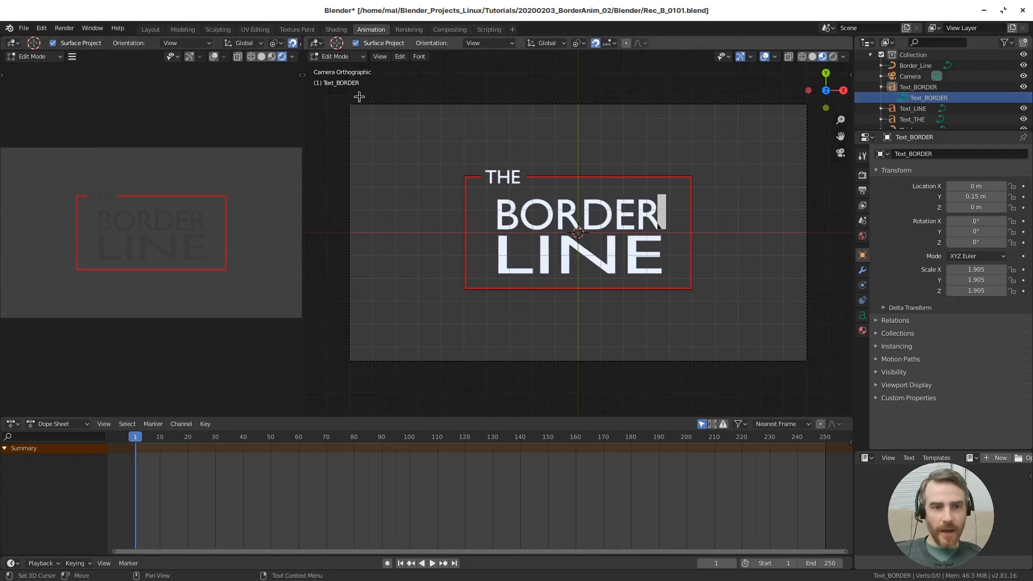
pyautogui.click(344, 57)
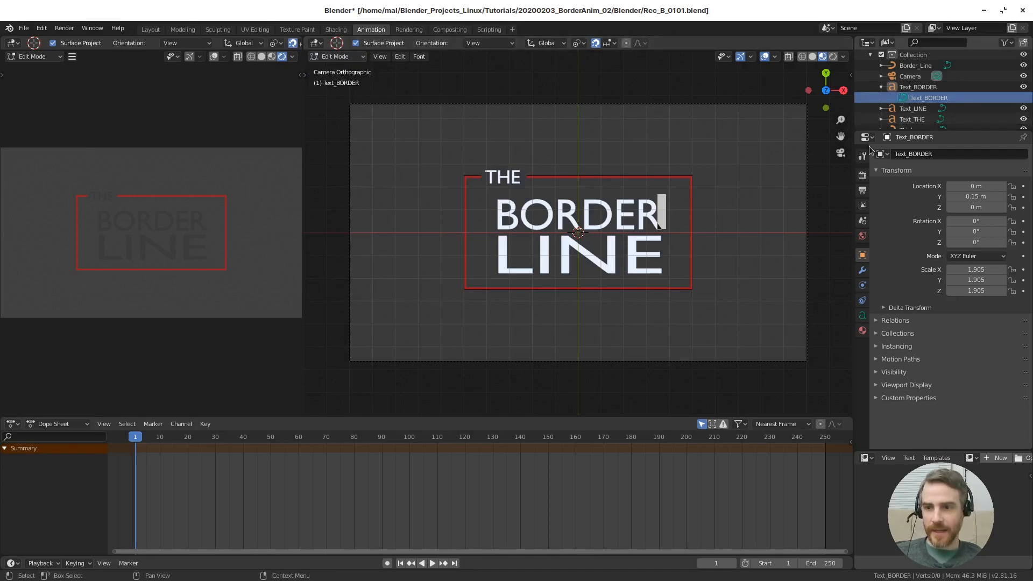
pyautogui.press('Tab')
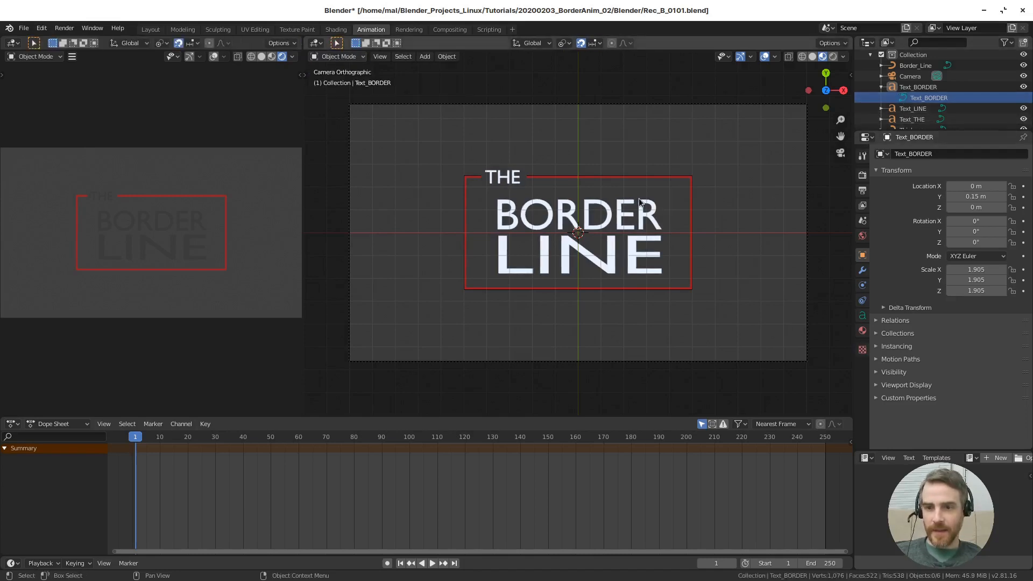
# Switch the BORDER text into Edit Mode and back to Object Mode.
pyautogui.click(904, 99)
pyautogui.click(904, 100)
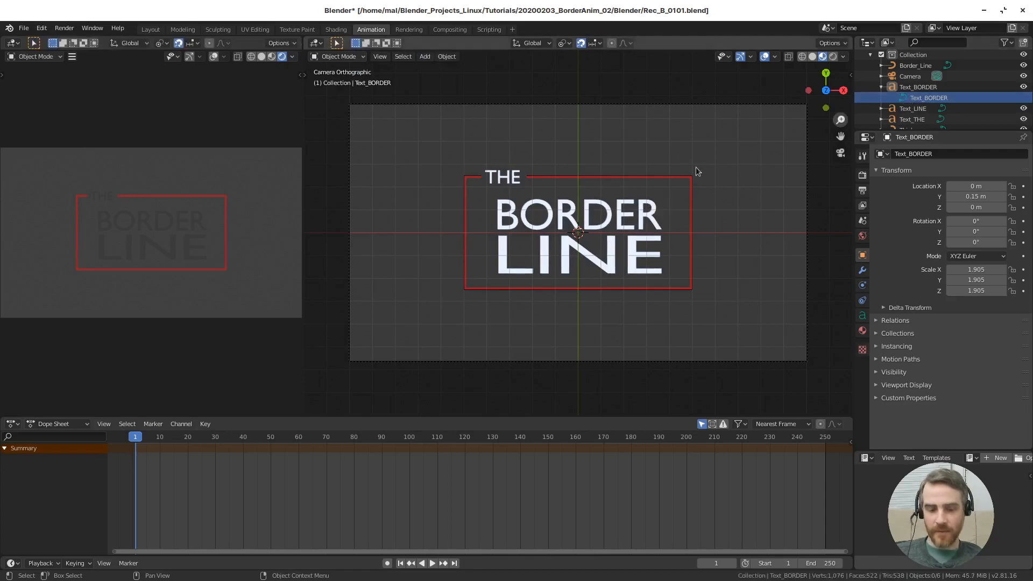
pyautogui.press('Tab')
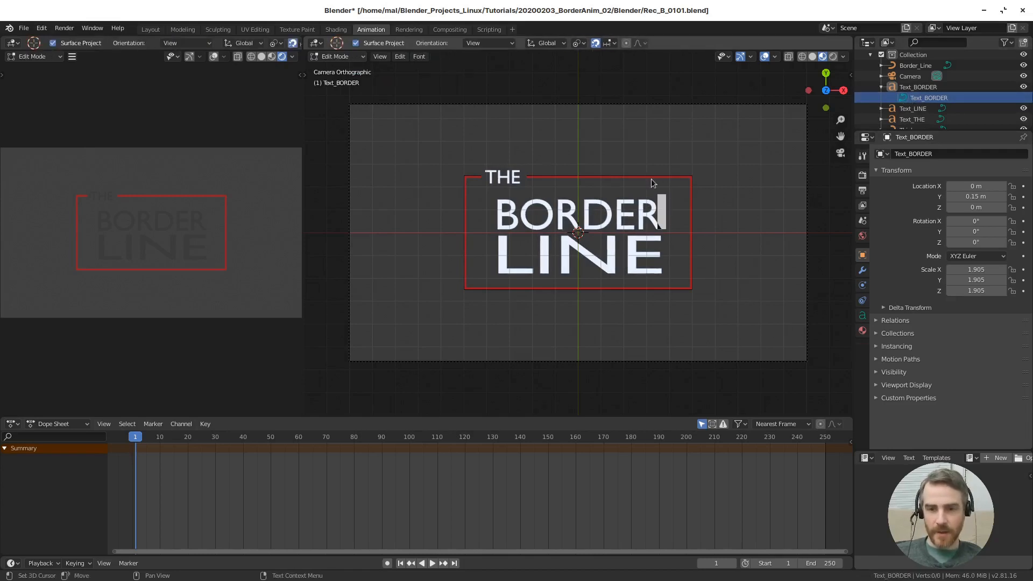
pyautogui.press('Tab')
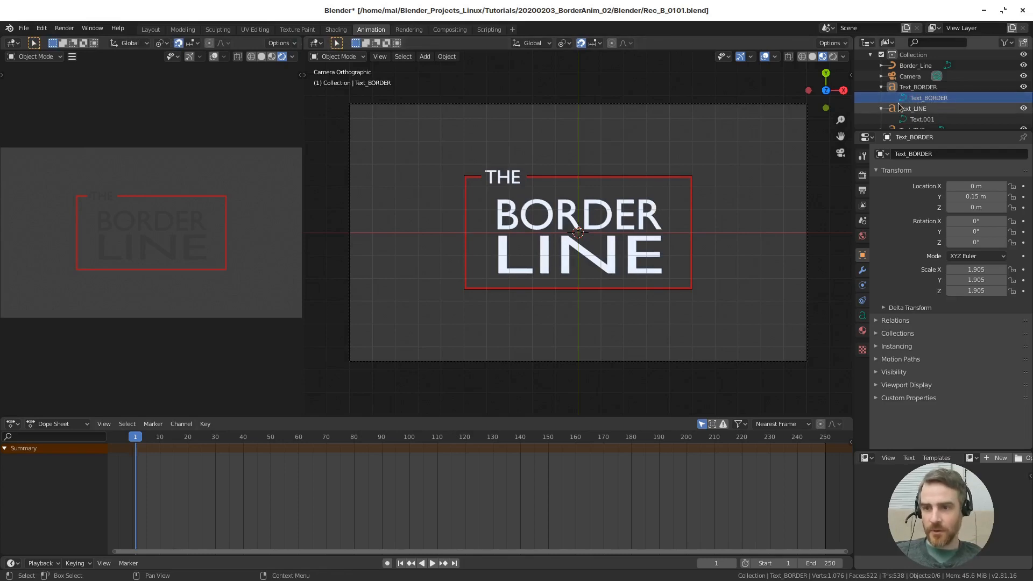
# Copy the name Text_LINE from the LINE text object onto its text data block.
pyautogui.click(881, 108)
pyautogui.scroll(-1, 907, 80)
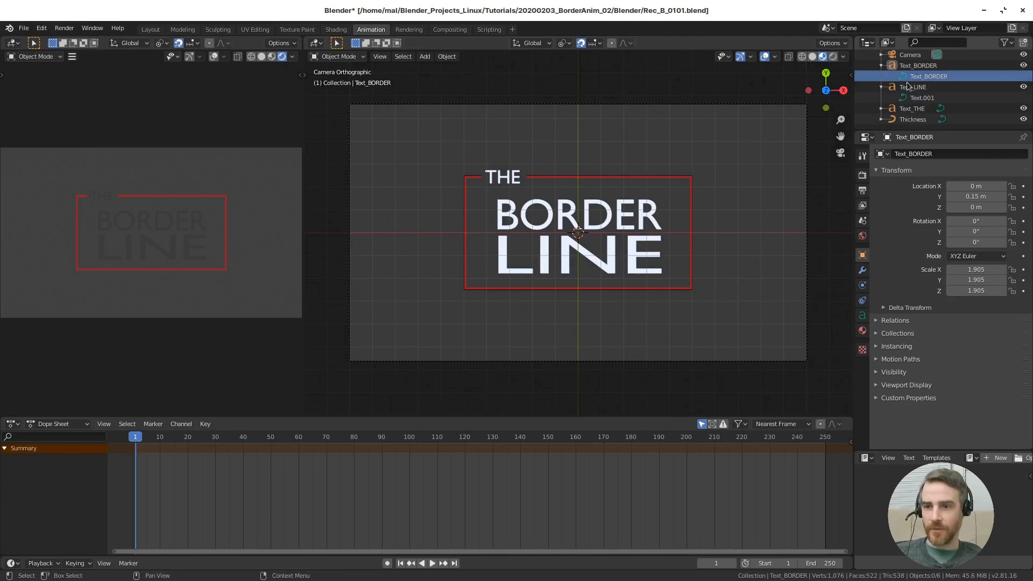
pyautogui.doubleClick(913, 89)
pyautogui.hotkey('ctrl', 'c')
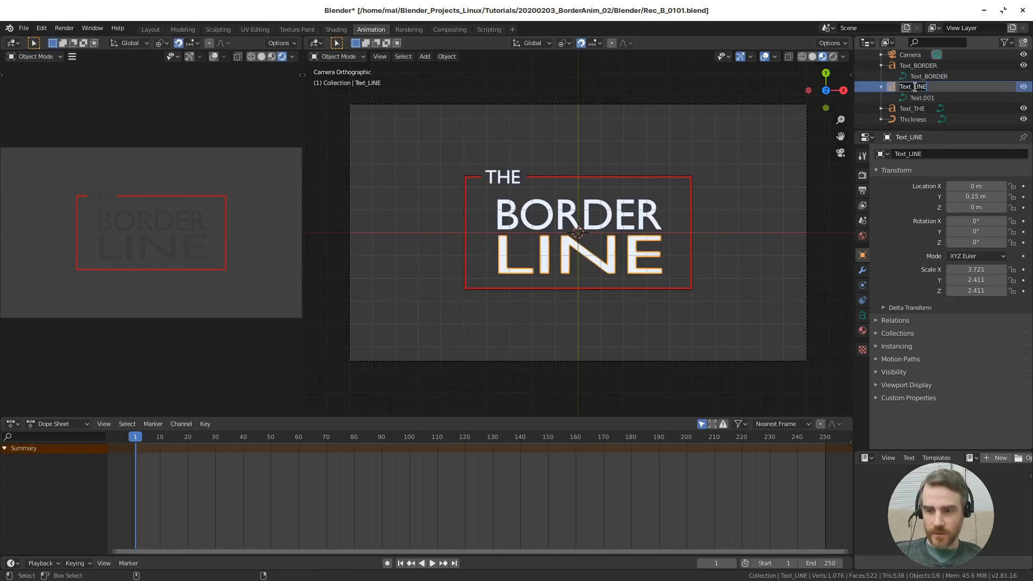
pyautogui.press('Return')
pyautogui.doubleClick(921, 99)
pyautogui.hotkey('ctrl', 'v')
pyautogui.press('Return')
# Copy the name Text_THE from the THE text object onto its text data block and return to Object Mode.
pyautogui.click(881, 109)
pyautogui.doubleClick(912, 109)
pyautogui.hotkey('ctrl', 'c')
pyautogui.press('Return')
pyautogui.doubleClick(917, 119)
pyautogui.hotkey('ctrl', 'v')
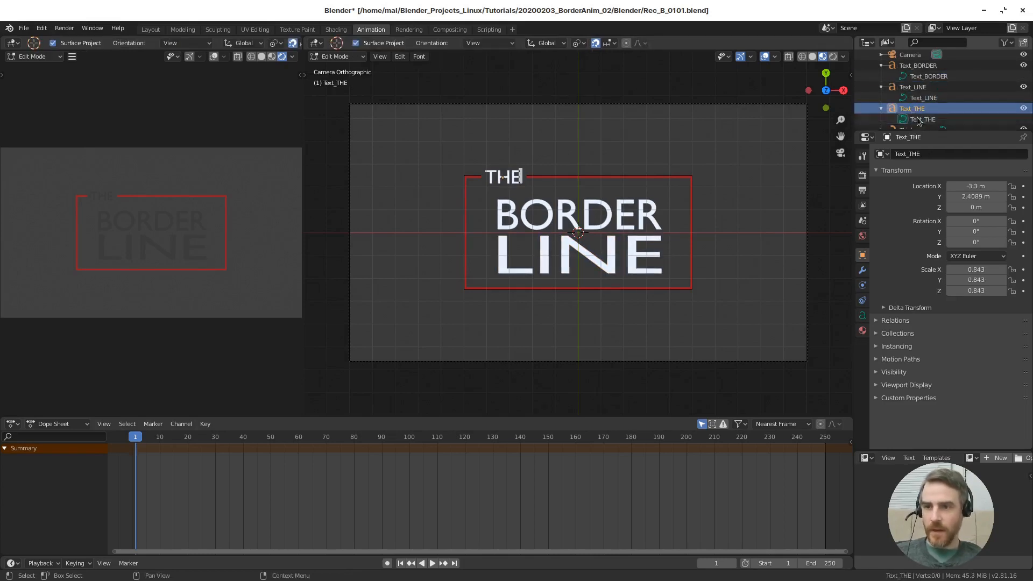
pyautogui.press('Return')
pyautogui.click(904, 120)
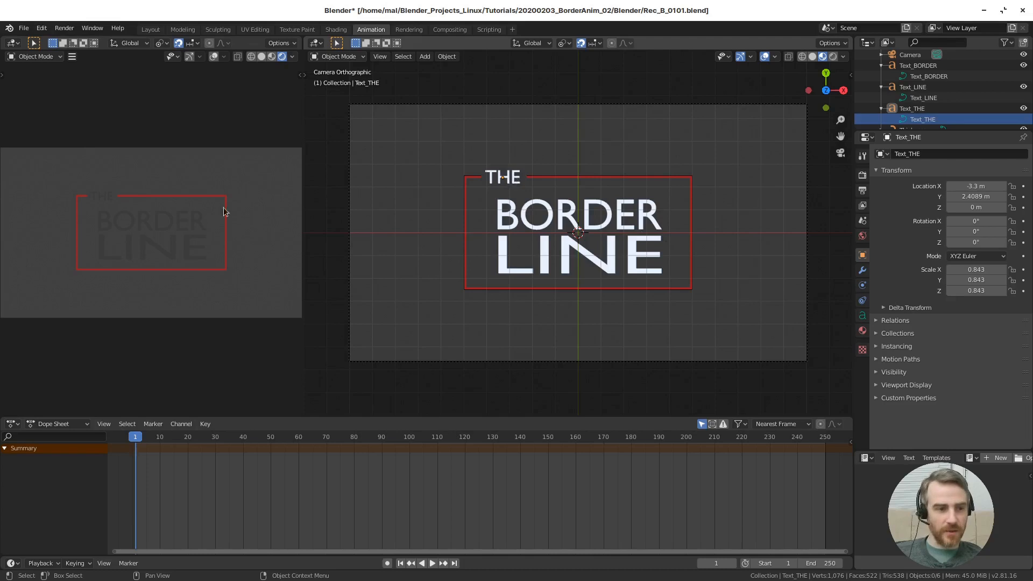
# Create a material named Mat_Text on the THE text object and set its surface shader to Emission.
pyautogui.click(515, 179)
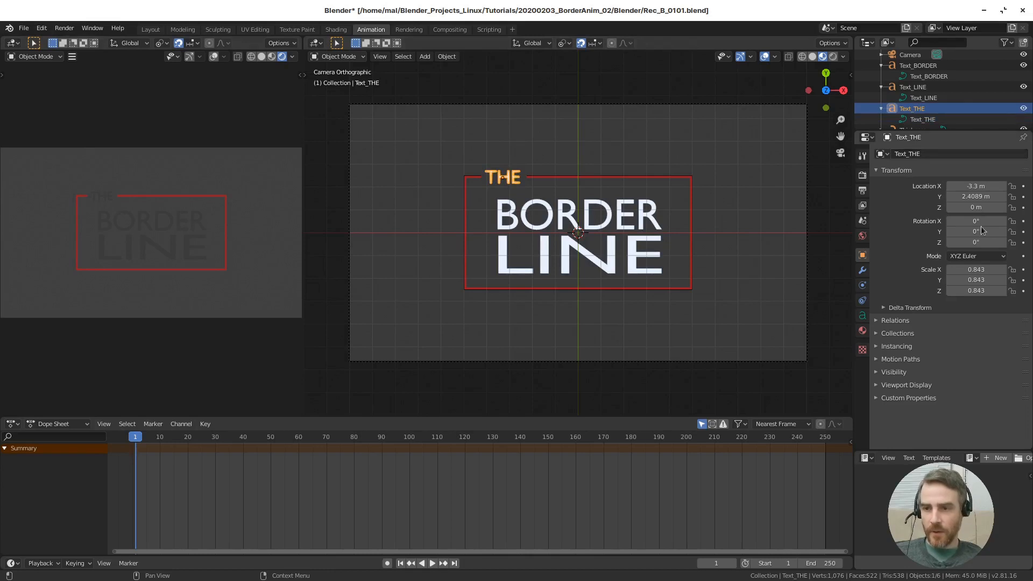
pyautogui.click(867, 137)
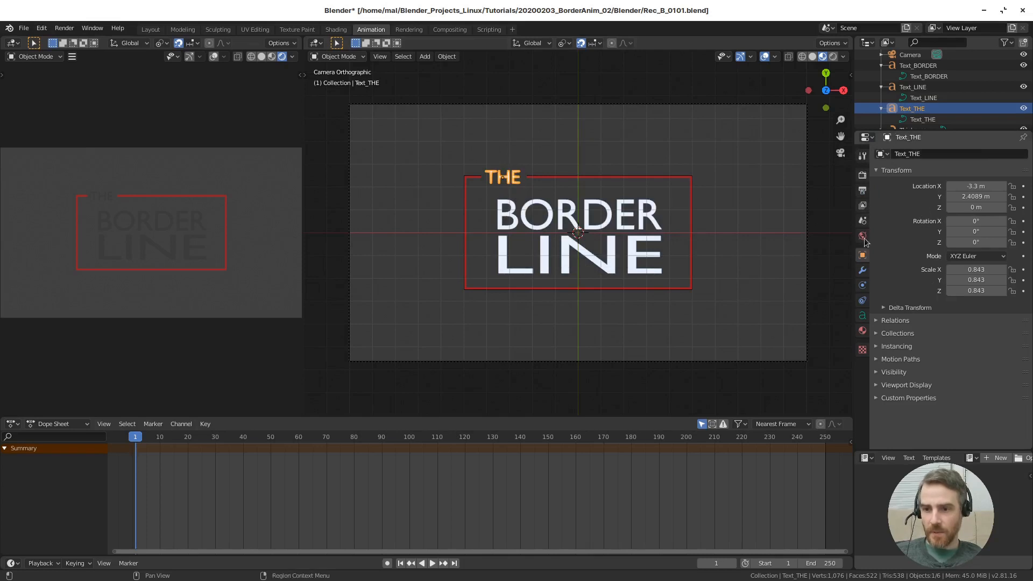
pyautogui.click(863, 332)
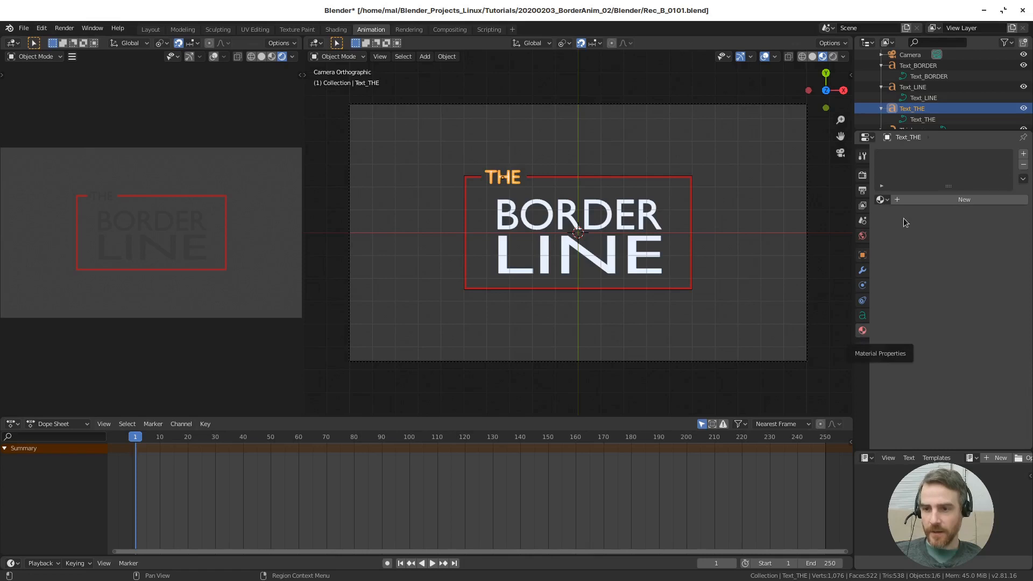
pyautogui.click(955, 203)
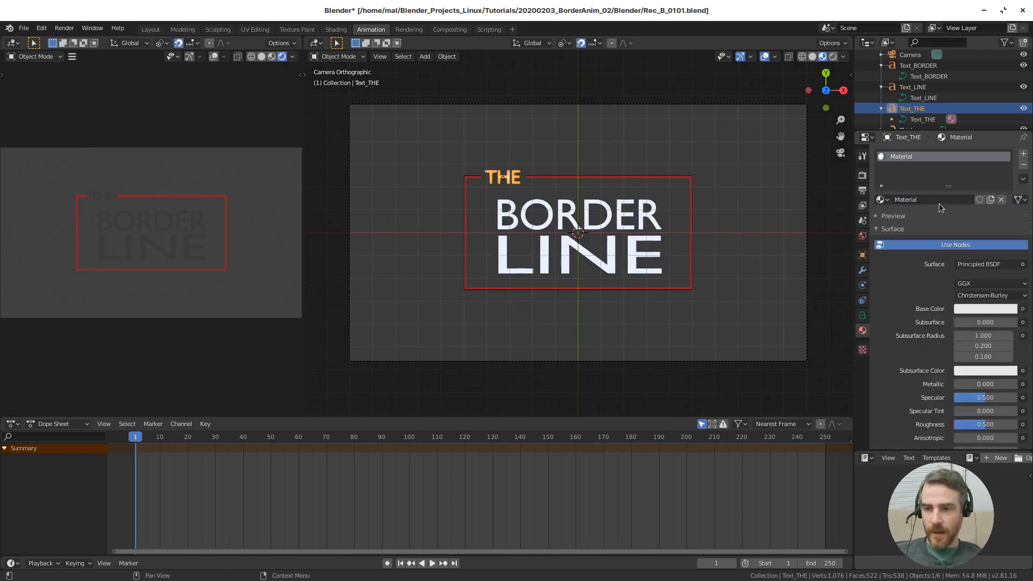
pyautogui.doubleClick(927, 201)
pyautogui.write('Mat')
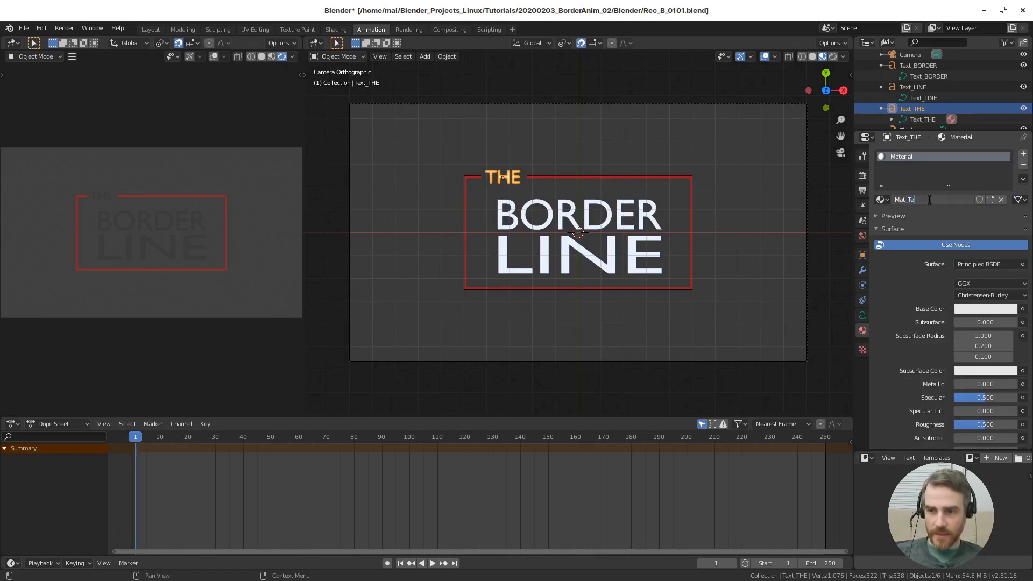
pyautogui.press('Return')
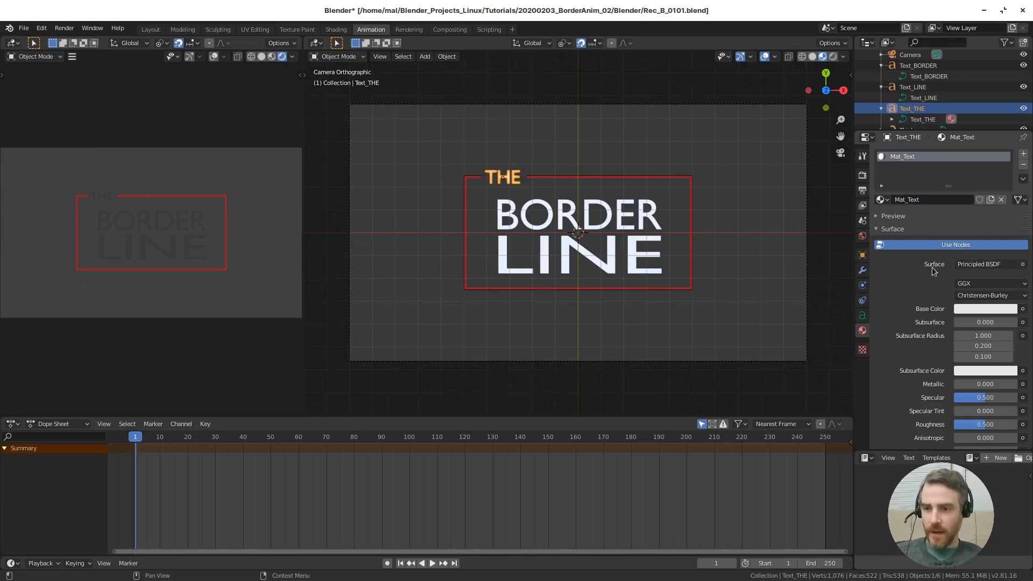
pyautogui.click(980, 265)
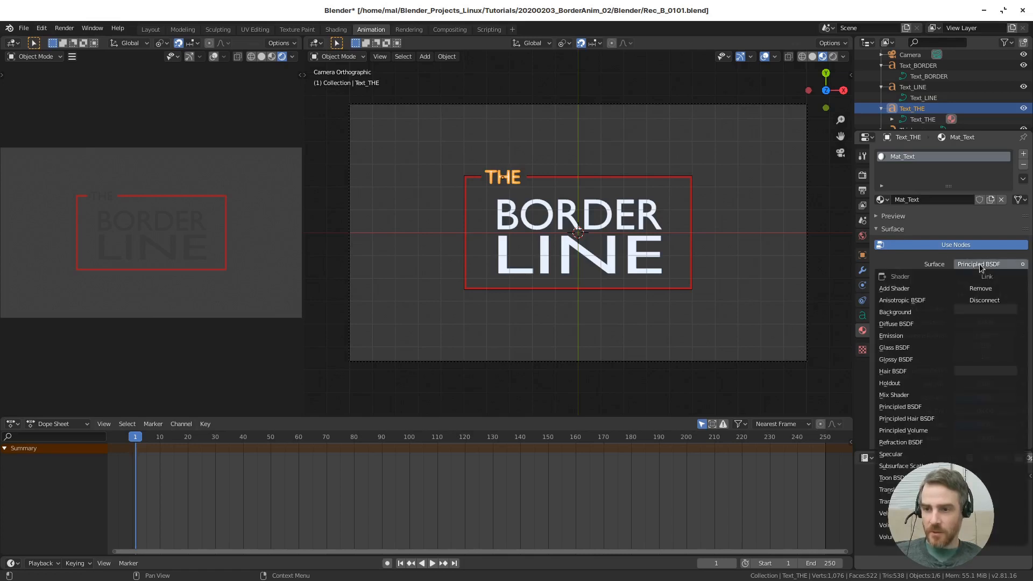
pyautogui.click(891, 336)
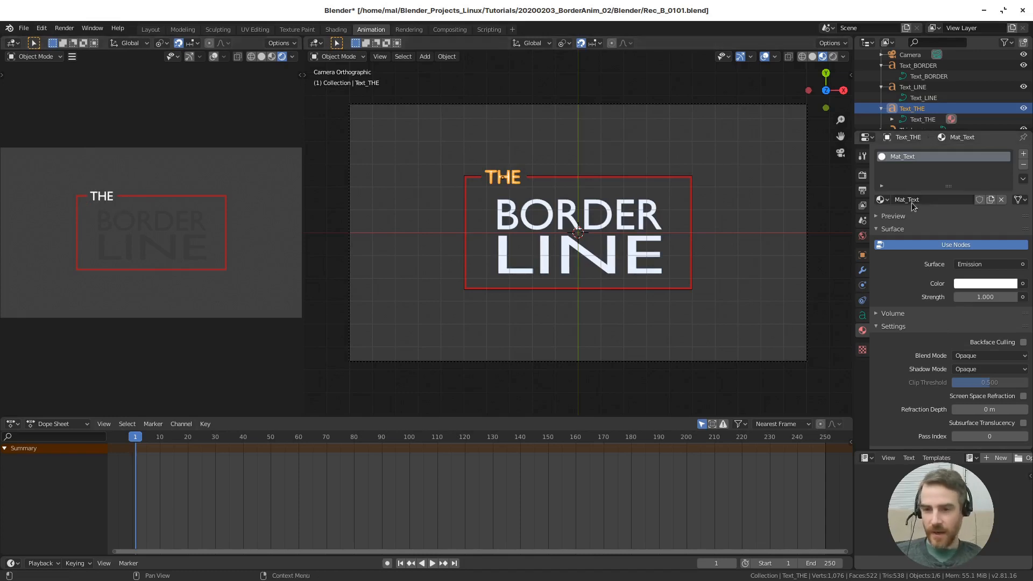
# Assign the existing Mat_Text material to the BORDER and LINE text objects.
pyautogui.click(608, 210)
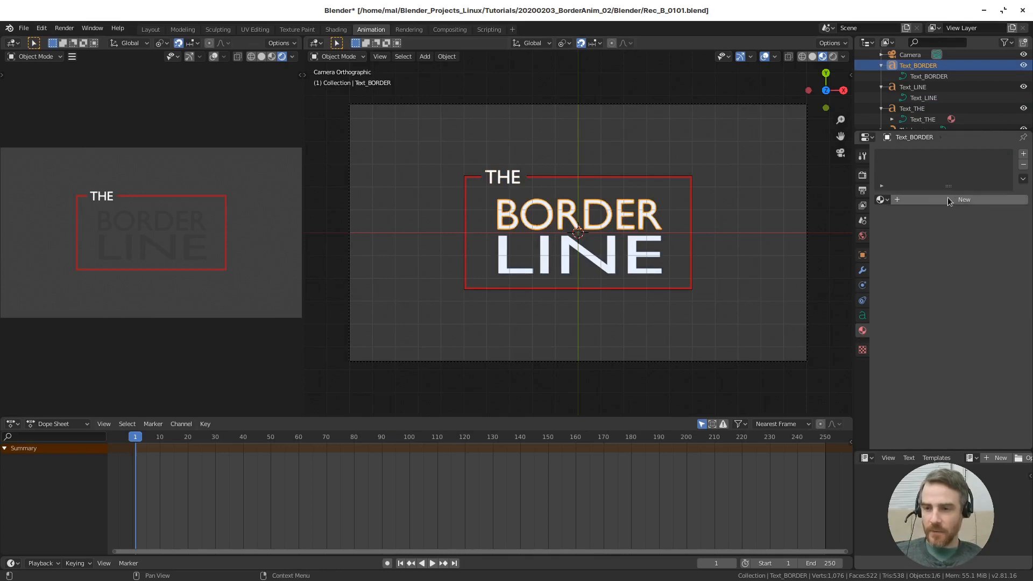
pyautogui.click(884, 200)
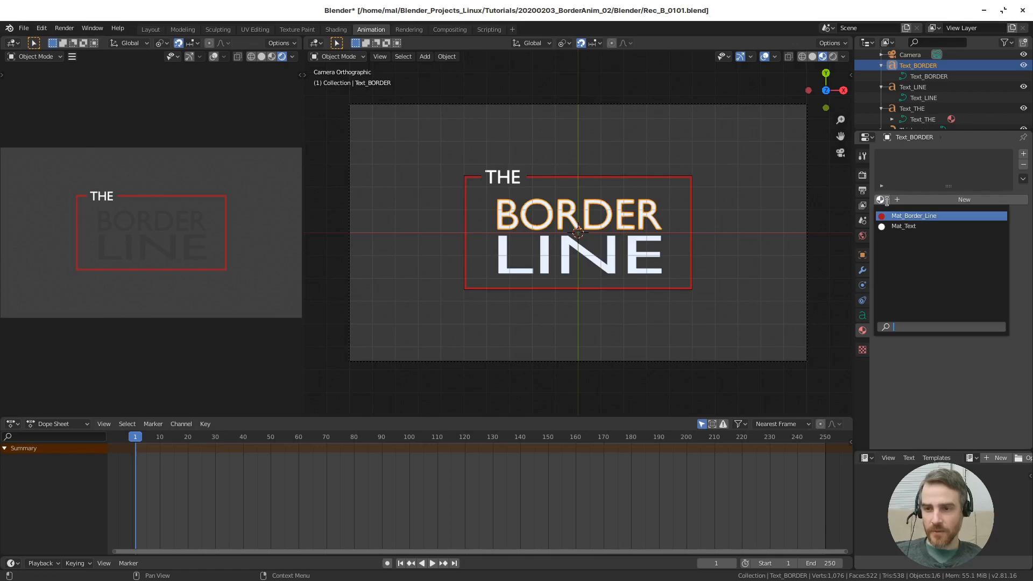
pyautogui.click(931, 228)
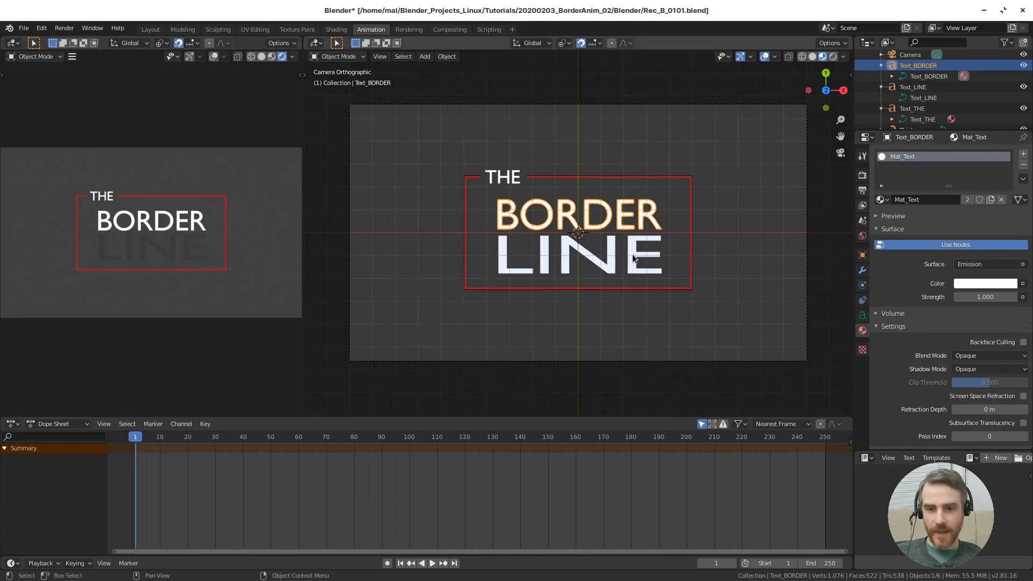
pyautogui.click(654, 252)
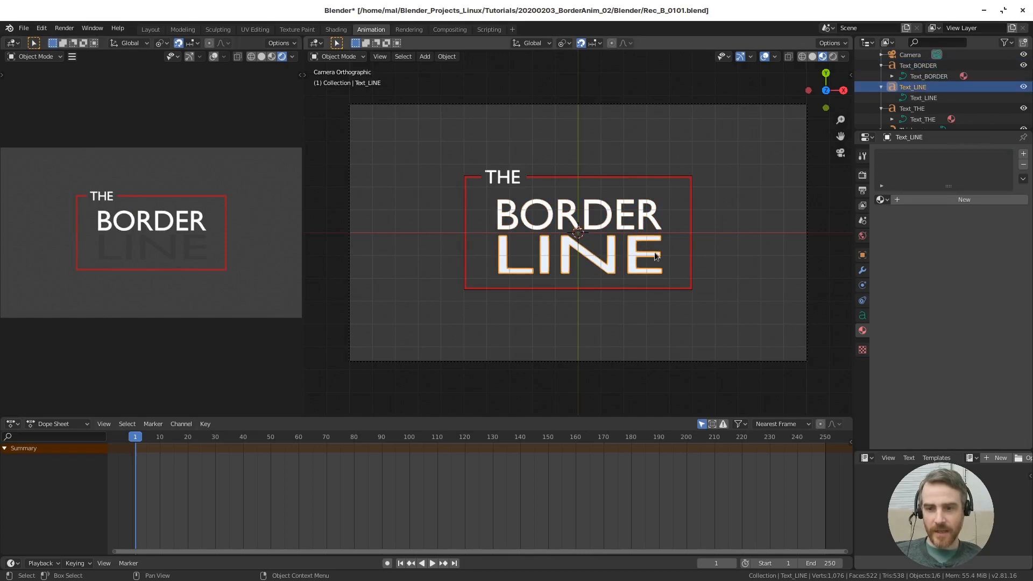
pyautogui.click(886, 200)
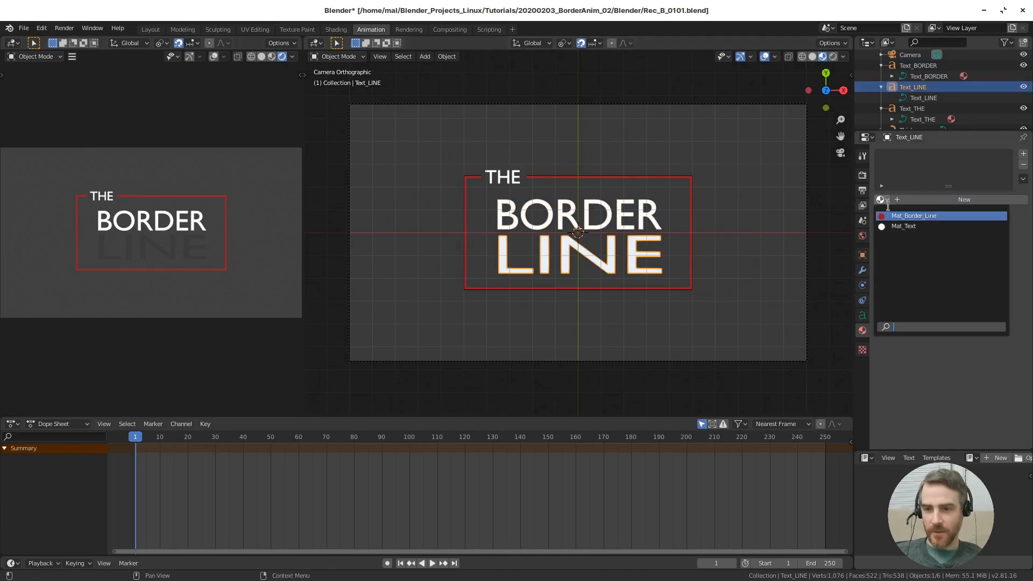
pyautogui.click(906, 226)
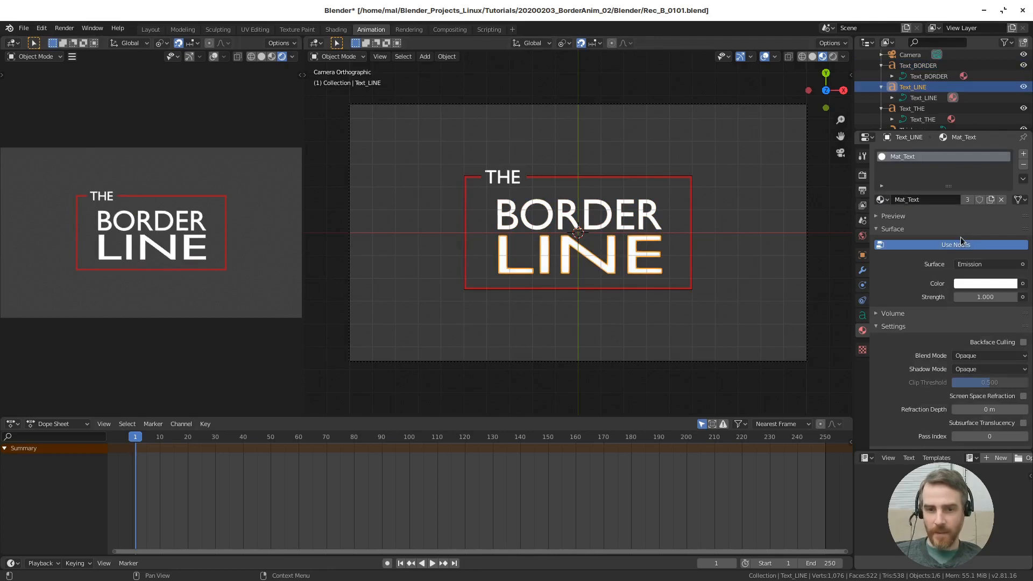
# Select the BORDER, THE and LINE text objects one after another to check which material each one uses.
pyautogui.click(542, 207)
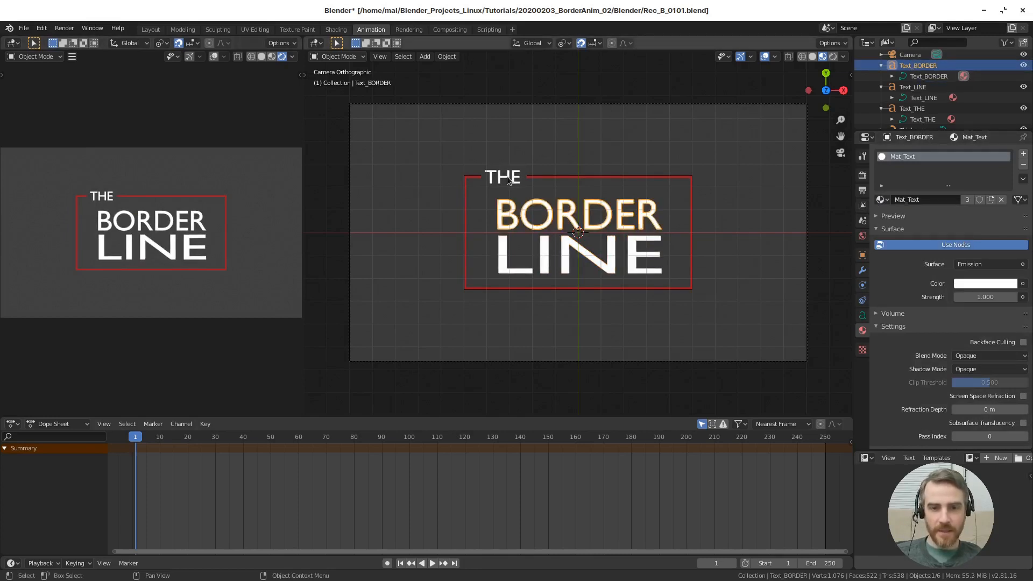
pyautogui.click(507, 176)
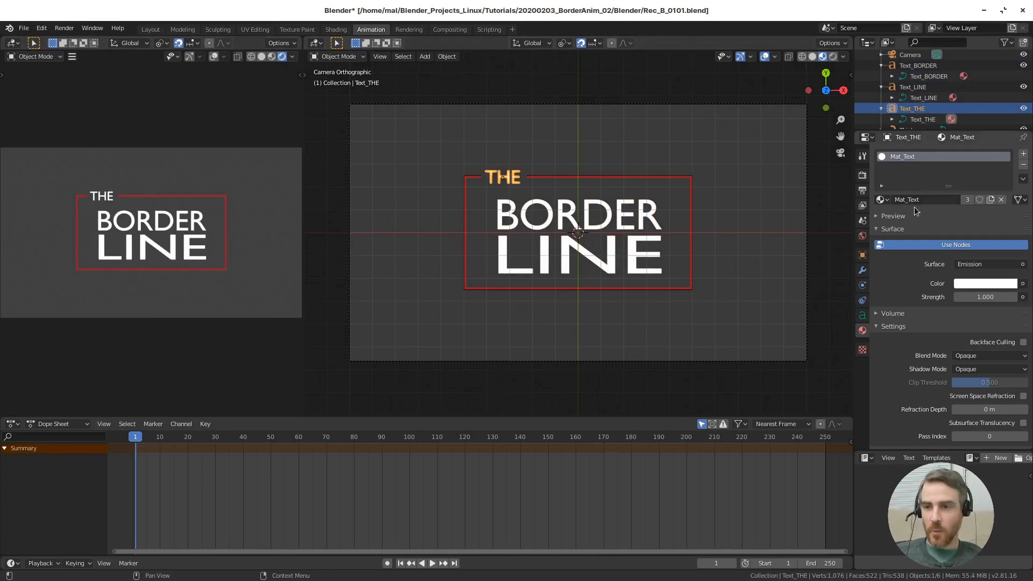
pyautogui.click(559, 213)
pyautogui.click(568, 253)
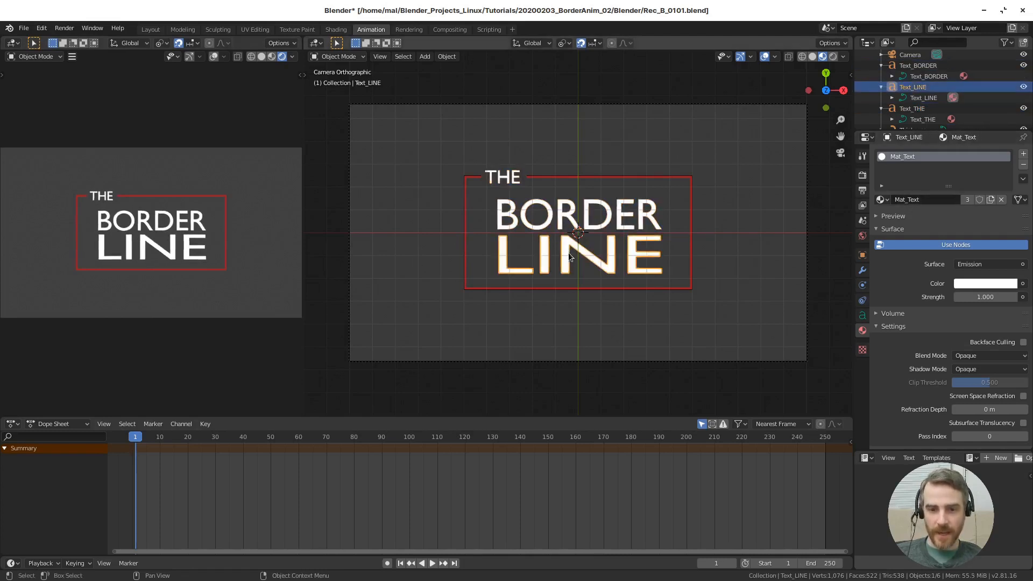
# Try tinting the emission color of the shared Mat_Text material and cancel the change.
pyautogui.click(972, 284)
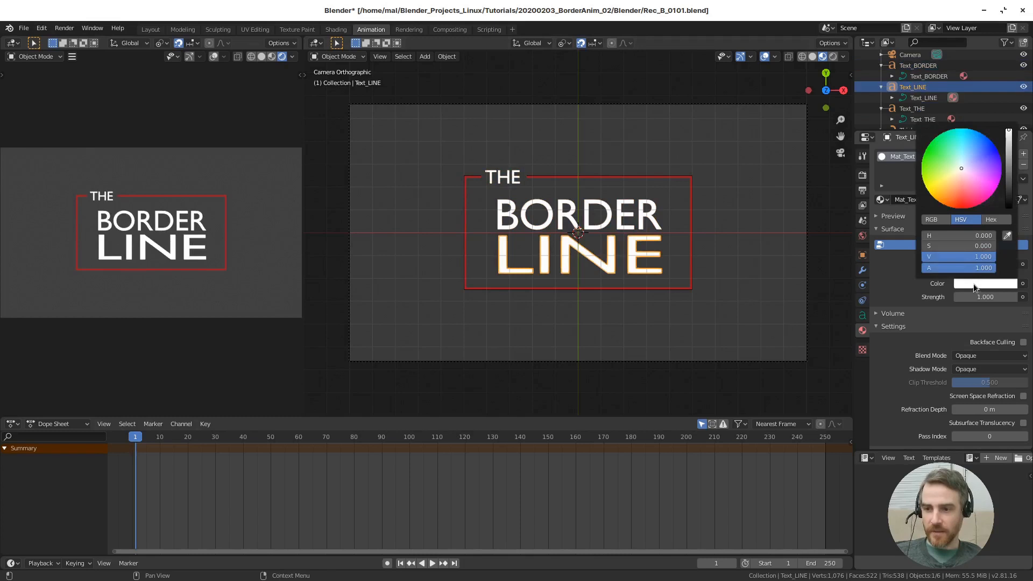
pyautogui.moveTo(962, 168)
pyautogui.mouseDown()
pyautogui.moveTo(952, 141)
pyautogui.moveTo(937, 154)
pyautogui.moveTo(957, 179)
pyautogui.moveTo(1000, 177)
pyautogui.moveTo(992, 165)
pyautogui.mouseUp()
pyautogui.rightClick(991, 164)
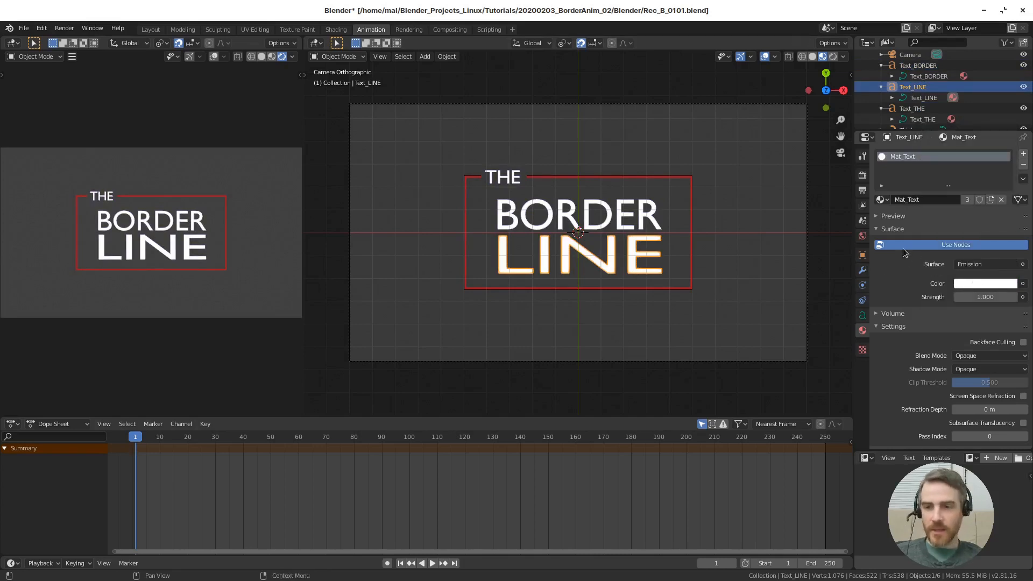
# Try the Filmic view transform in the scene's color management and set it back to Standard.
pyautogui.click(862, 174)
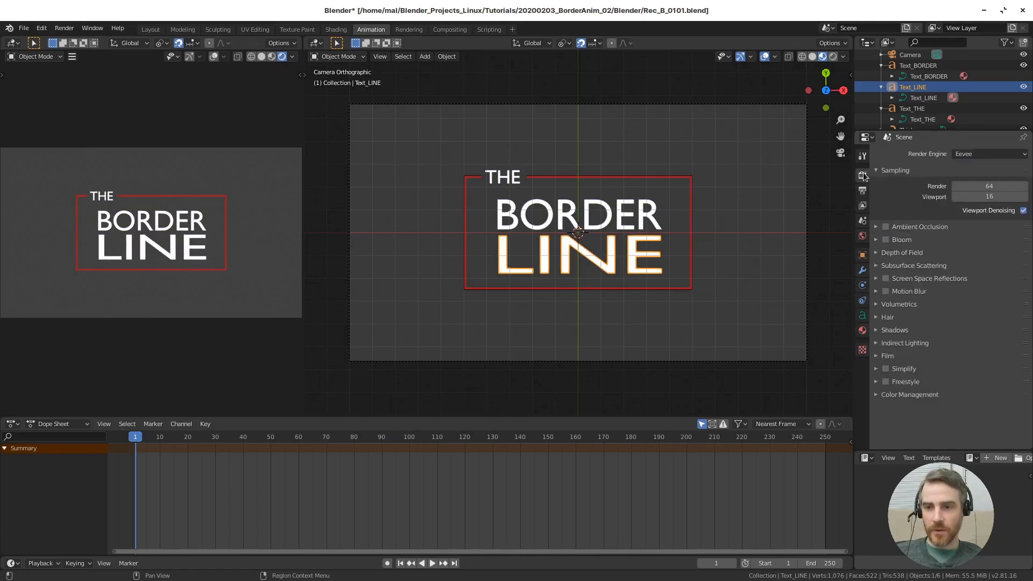
pyautogui.click(908, 395)
pyautogui.scroll(-2, 907, 396)
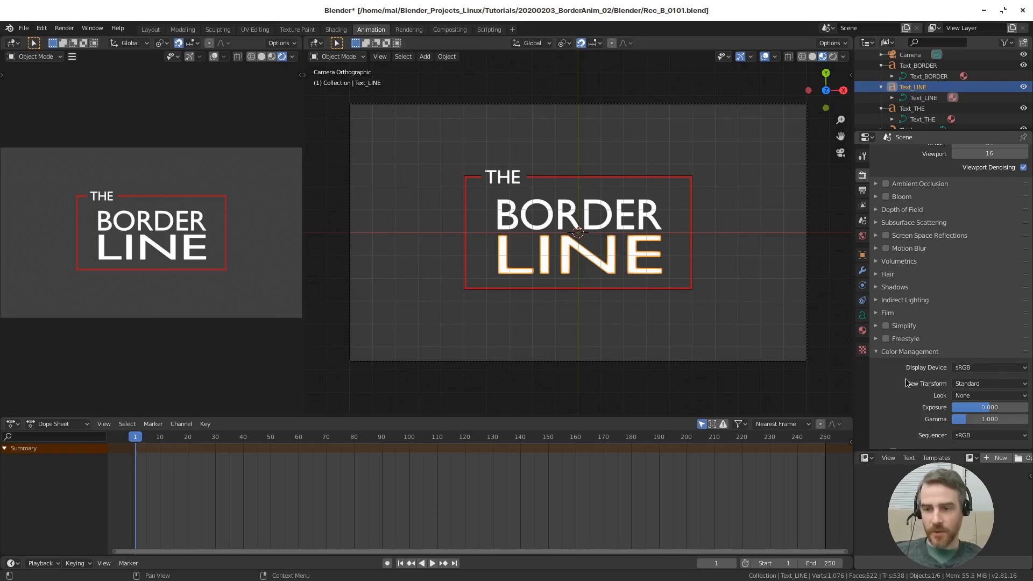
pyautogui.click(982, 386)
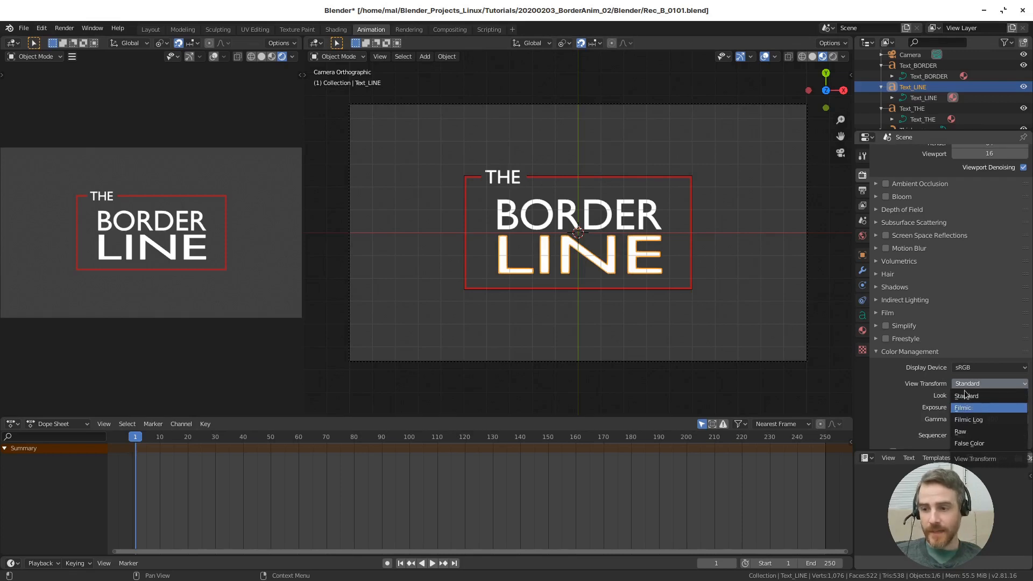
pyautogui.click(967, 409)
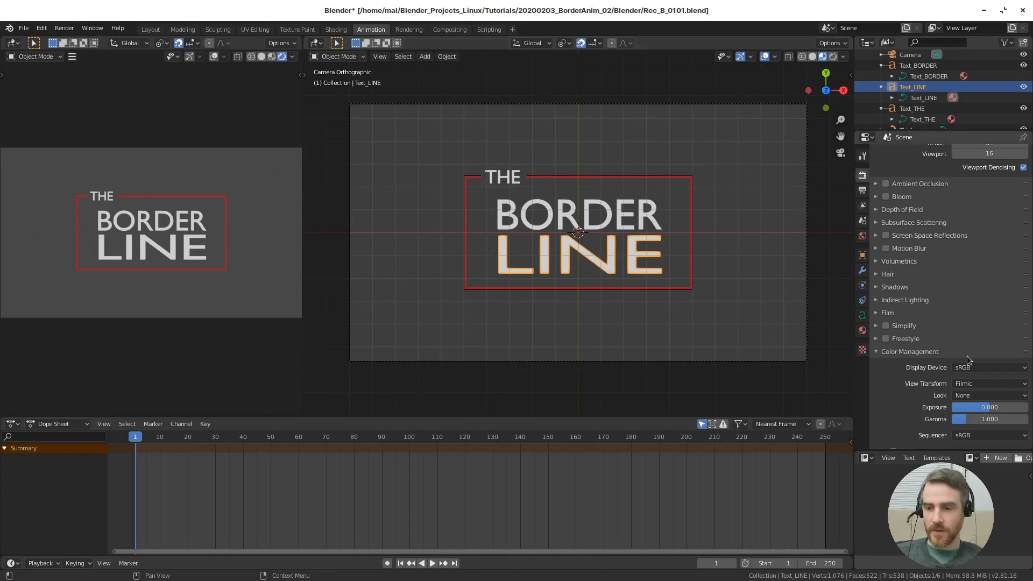
pyautogui.click(982, 383)
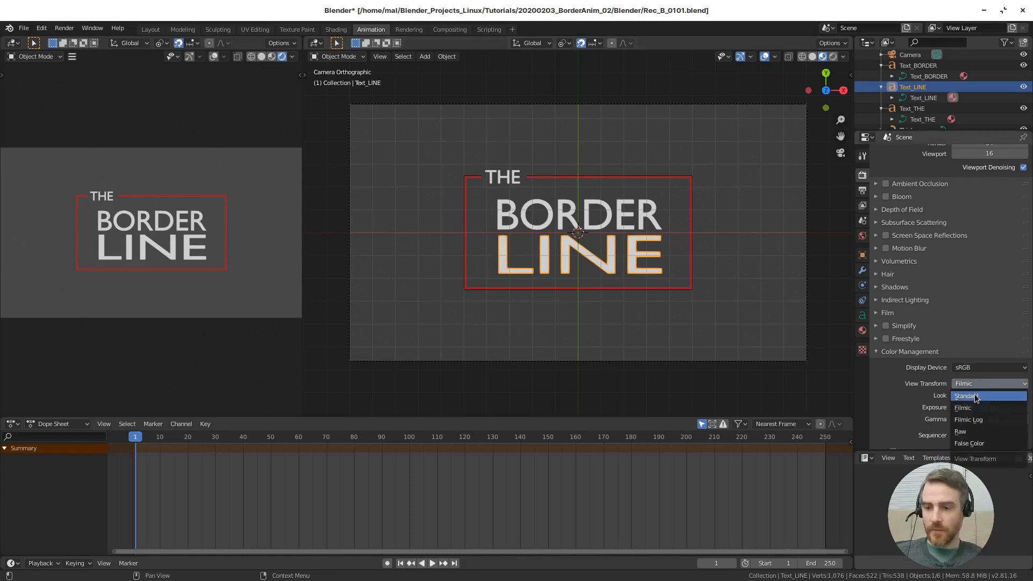
pyautogui.click(974, 396)
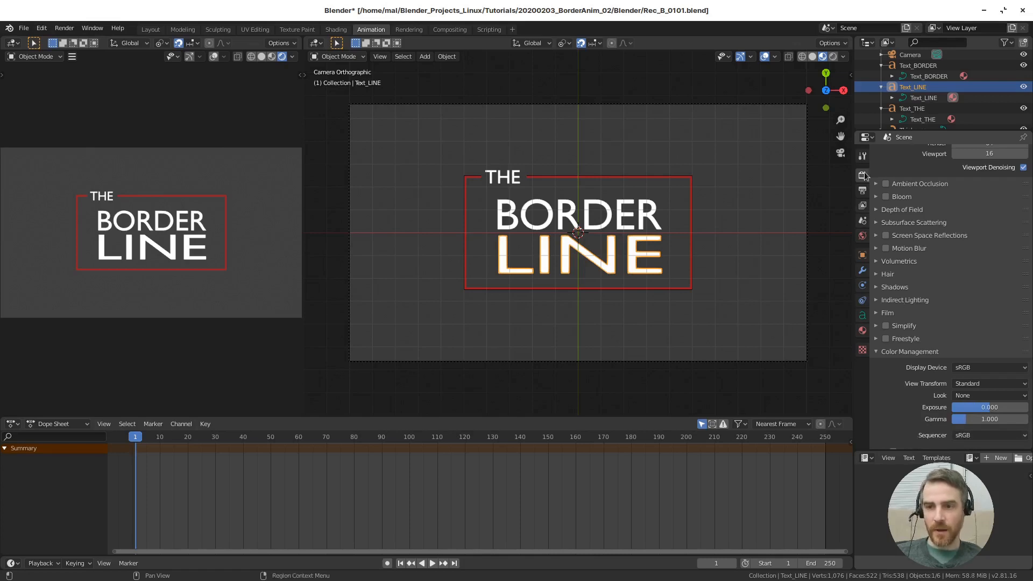
# Try raising the emission strength of Mat_Text to about 78 and set it back to 1.
pyautogui.click(862, 331)
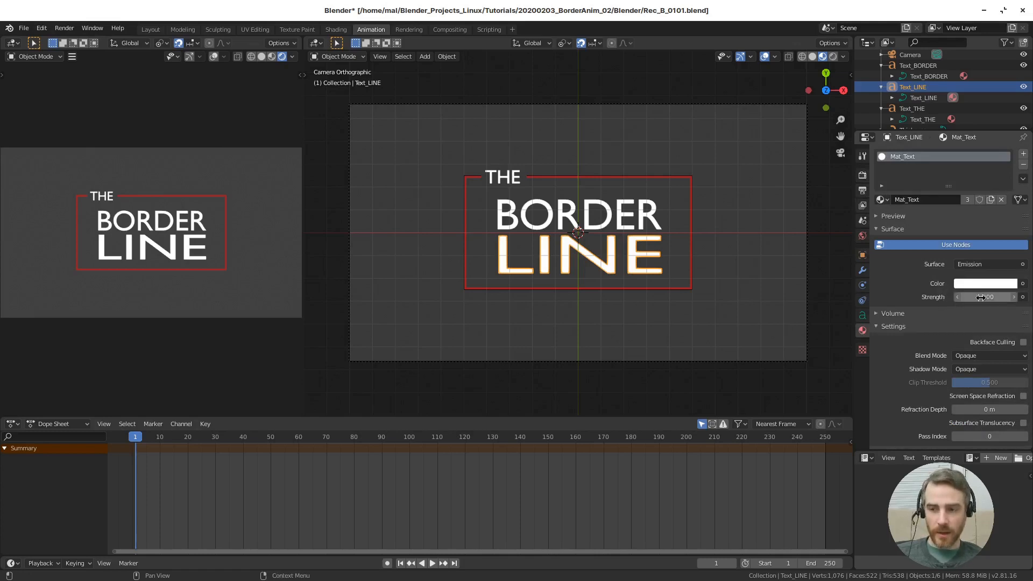
pyautogui.moveTo(985, 297); pyautogui.dragTo(1011, 297)
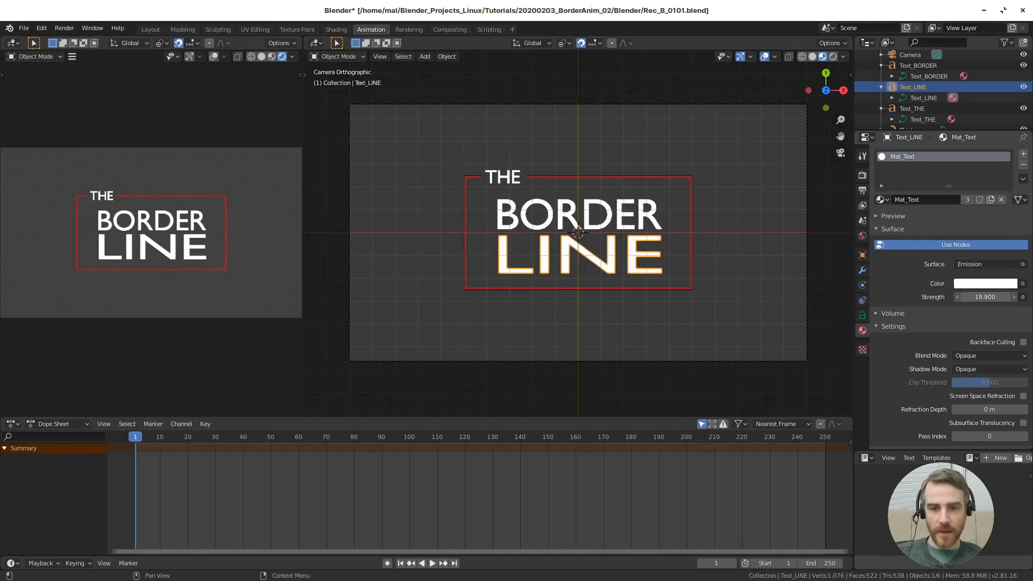
pyautogui.moveTo(1011, 296)
pyautogui.mouseDown()
pyautogui.moveTo(1027, 297)
pyautogui.moveTo(1006, 297)
pyautogui.mouseUp()
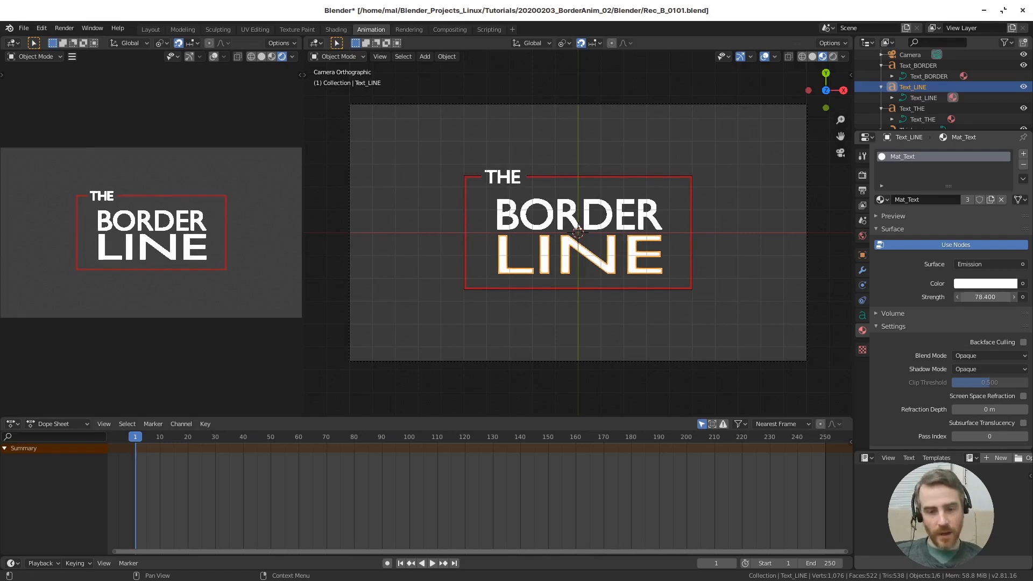
pyautogui.moveTo(966, 296); pyautogui.dragTo(966, 297)
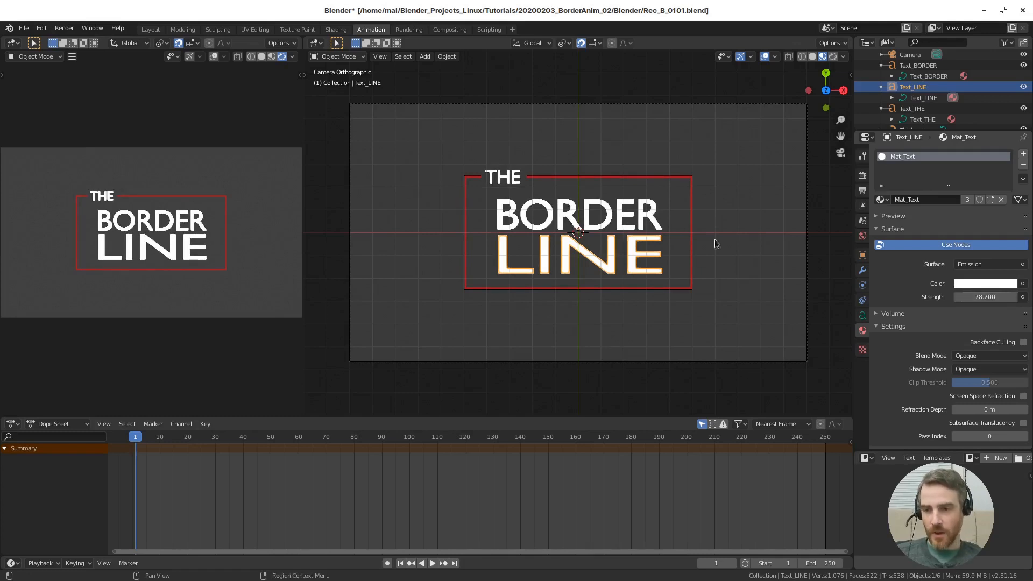
pyautogui.click(982, 297)
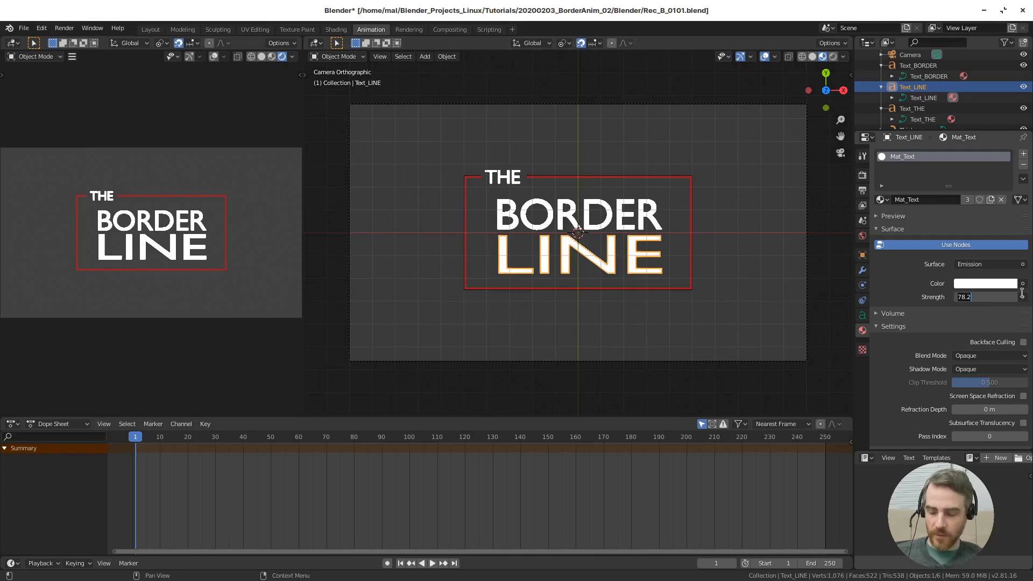
pyautogui.write('1')
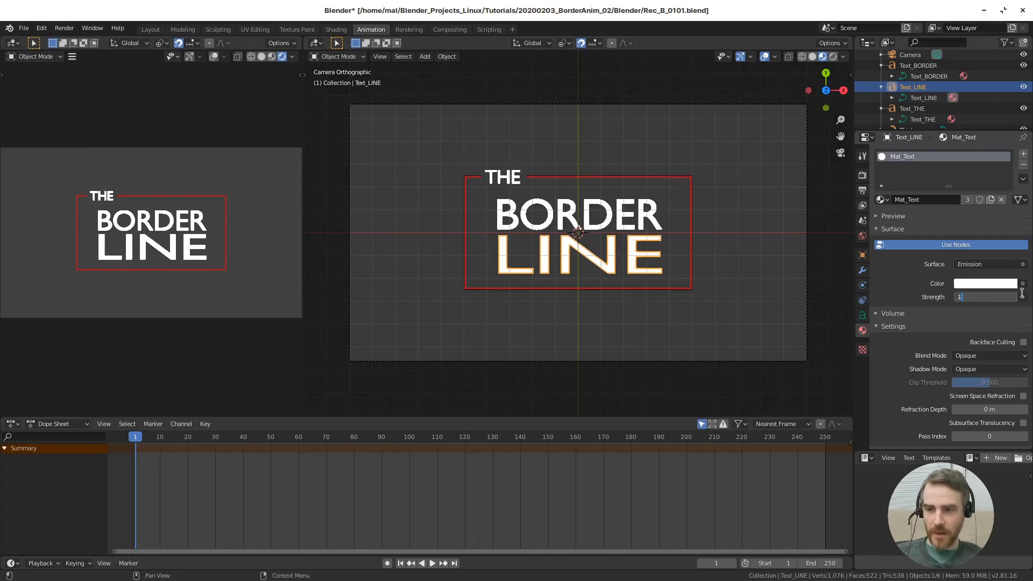
pyautogui.press('Return')
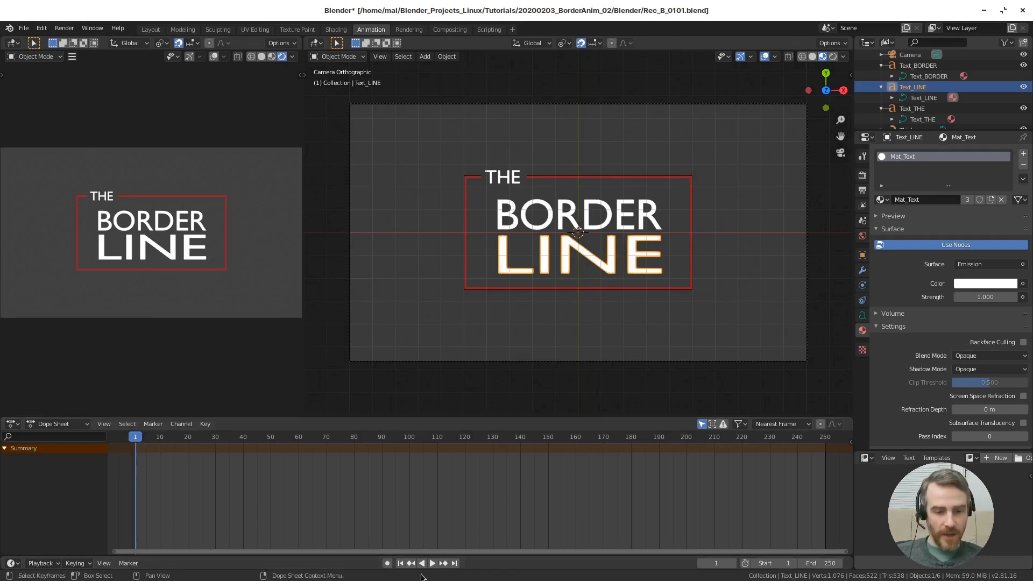
# Try enlarging the timeline area beneath the Dope Sheet and shrink it back to its header.
pyautogui.moveTo(603, 554); pyautogui.dragTo(611, 476)
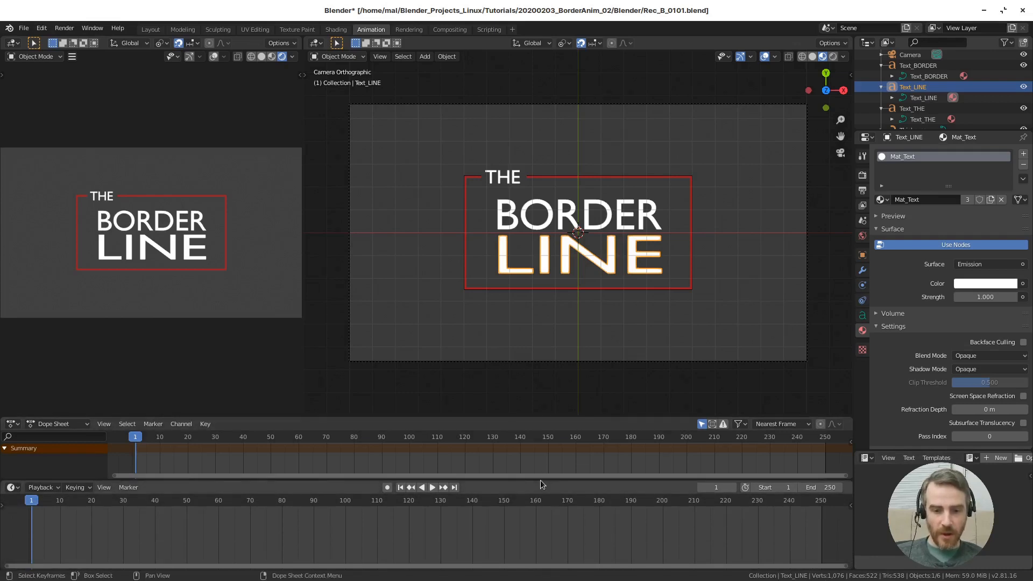
pyautogui.moveTo(542, 479); pyautogui.dragTo(553, 576)
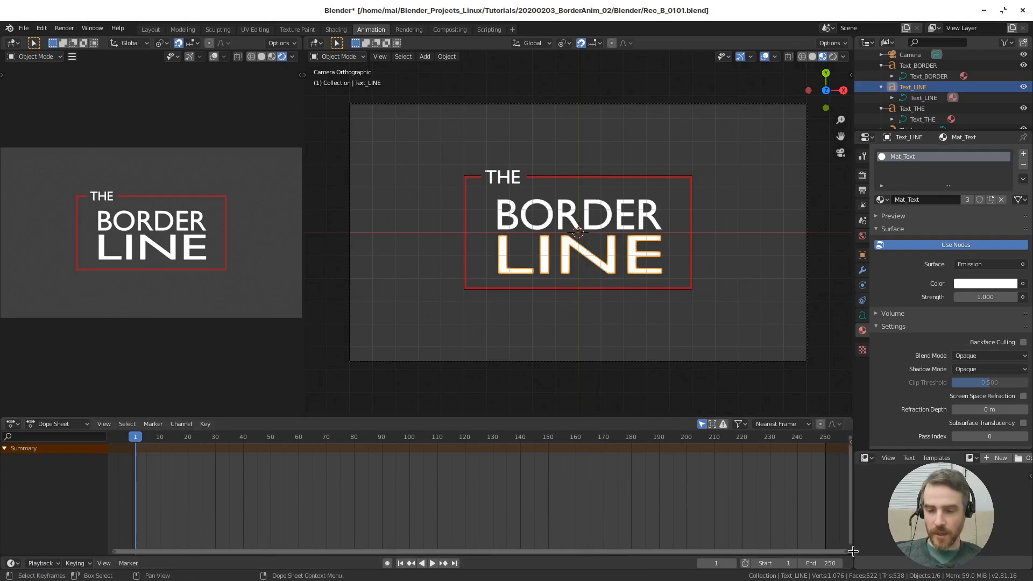
# Split the Dope Sheet area horizontally, and turn the lower part into a Timeline reduced to its header.
pyautogui.moveTo(840, 519); pyautogui.dragTo(810, 486)
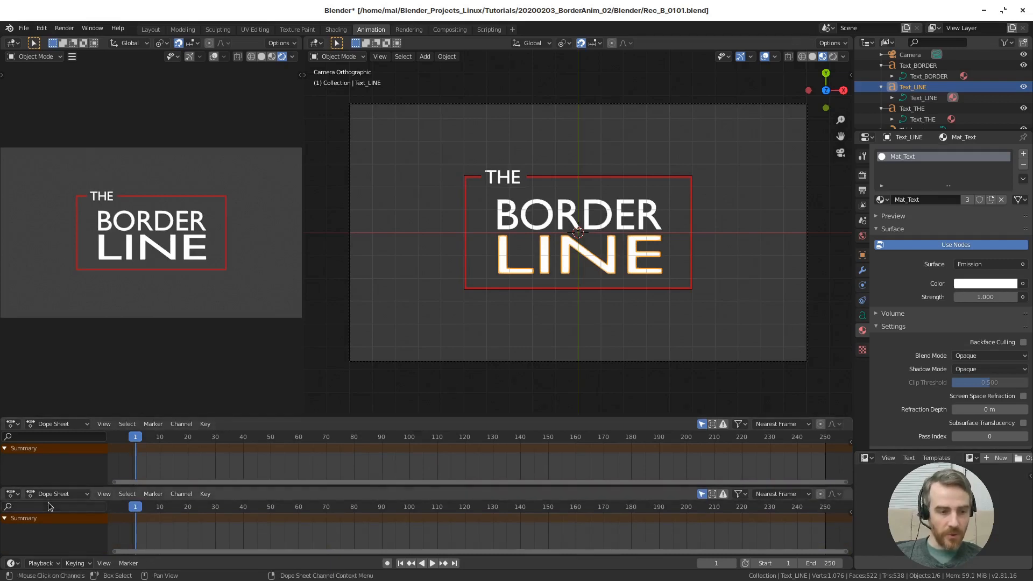
pyautogui.click(12, 494)
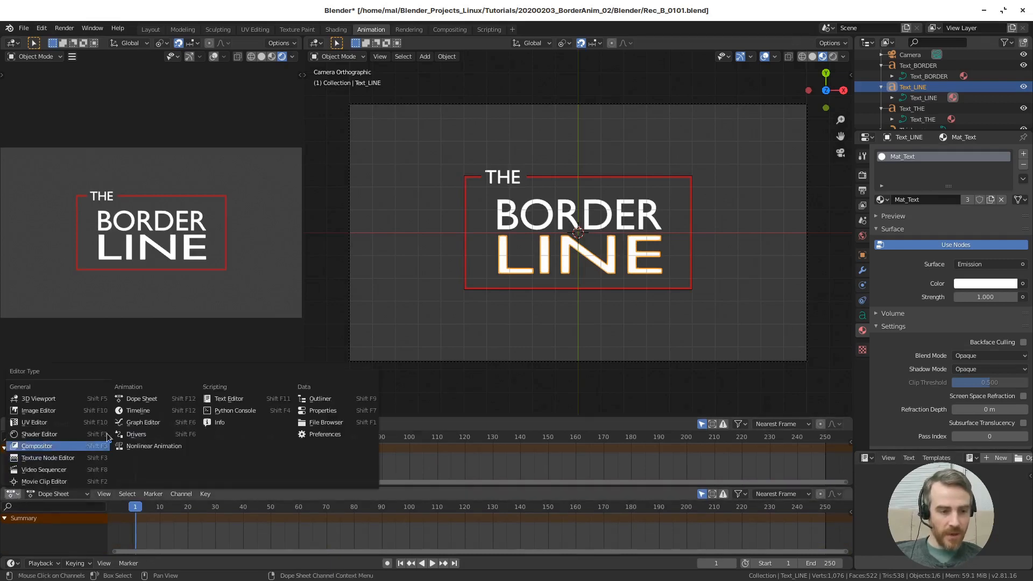
pyautogui.click(142, 411)
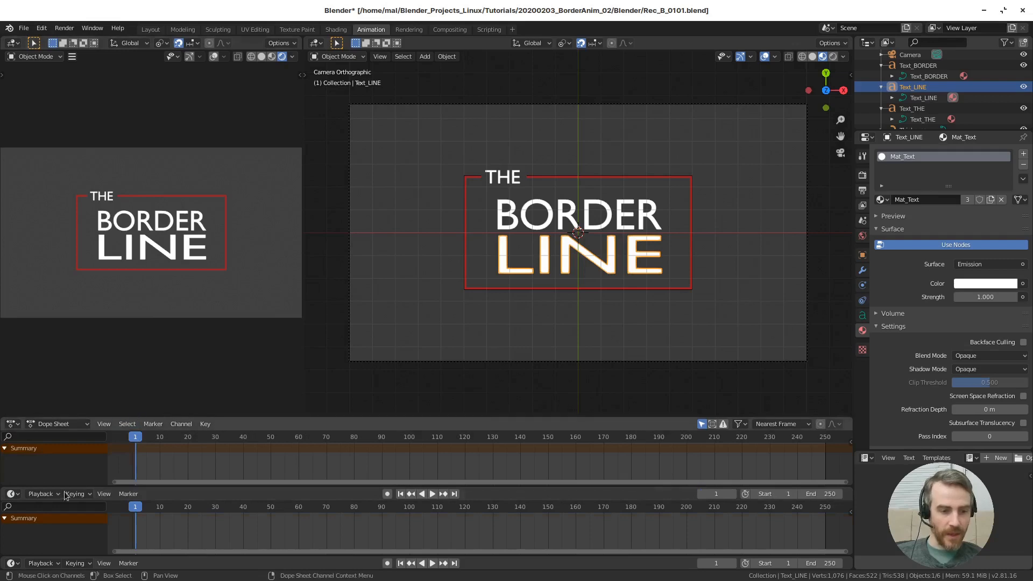
pyautogui.moveTo(320, 486); pyautogui.dragTo(312, 559)
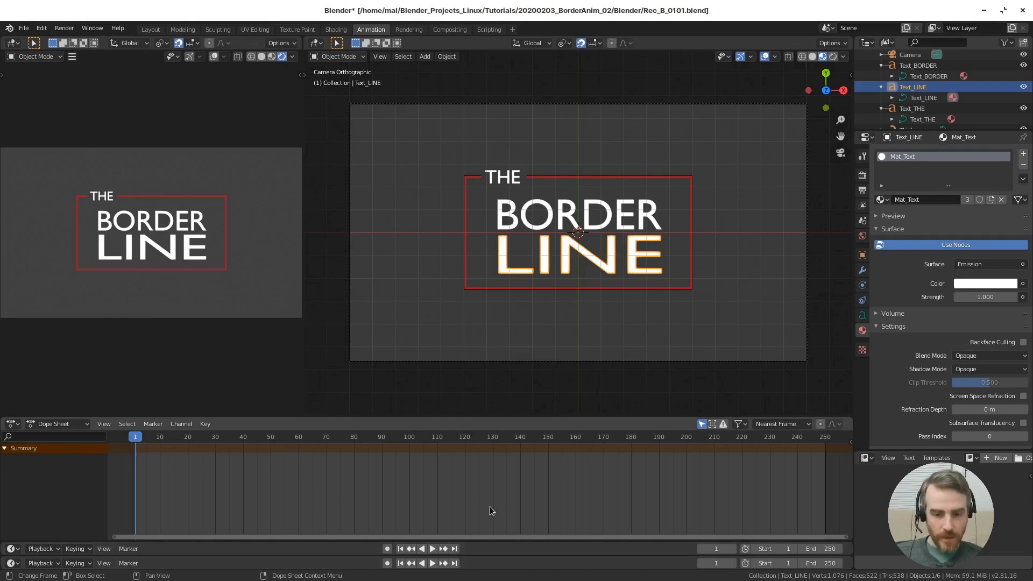
# Enlarge the extra Timeline area and join it back into the Dope Sheet above it.
pyautogui.moveTo(543, 541); pyautogui.dragTo(553, 492)
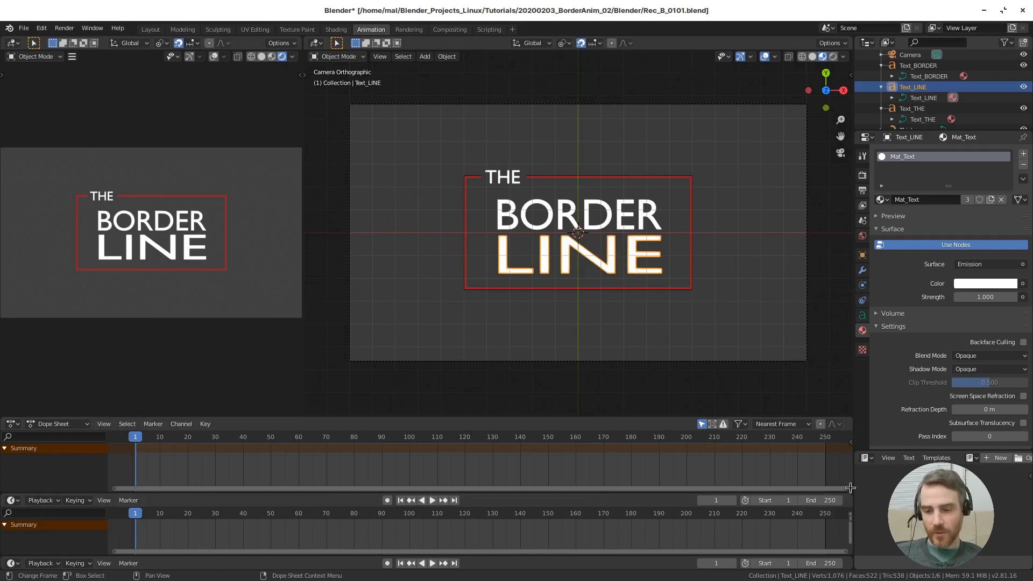
pyautogui.moveTo(850, 491); pyautogui.dragTo(839, 520)
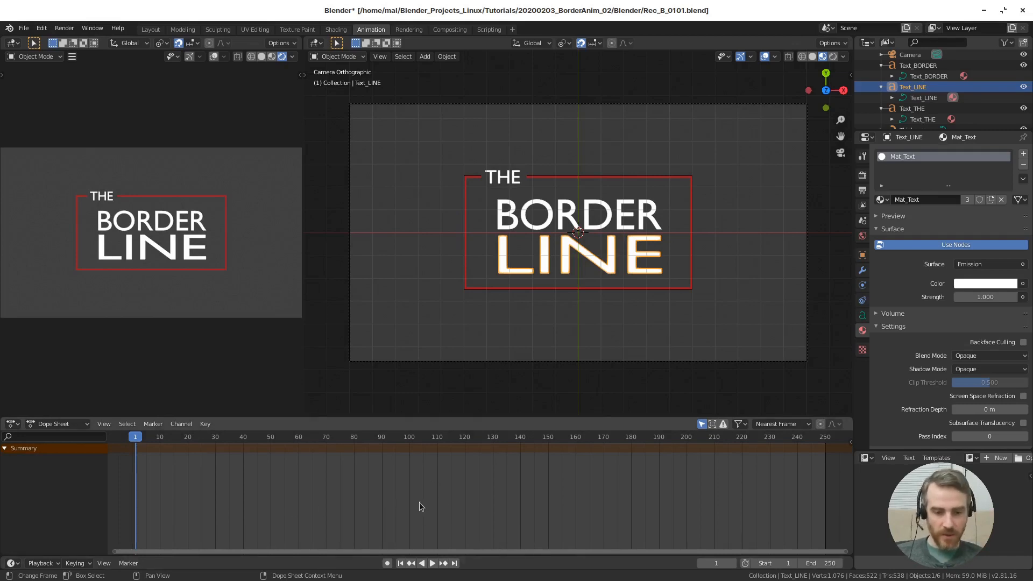
pyautogui.moveTo(317, 556)
pyautogui.mouseDown()
pyautogui.moveTo(324, 501)
pyautogui.moveTo(304, 569)
pyautogui.mouseUp()
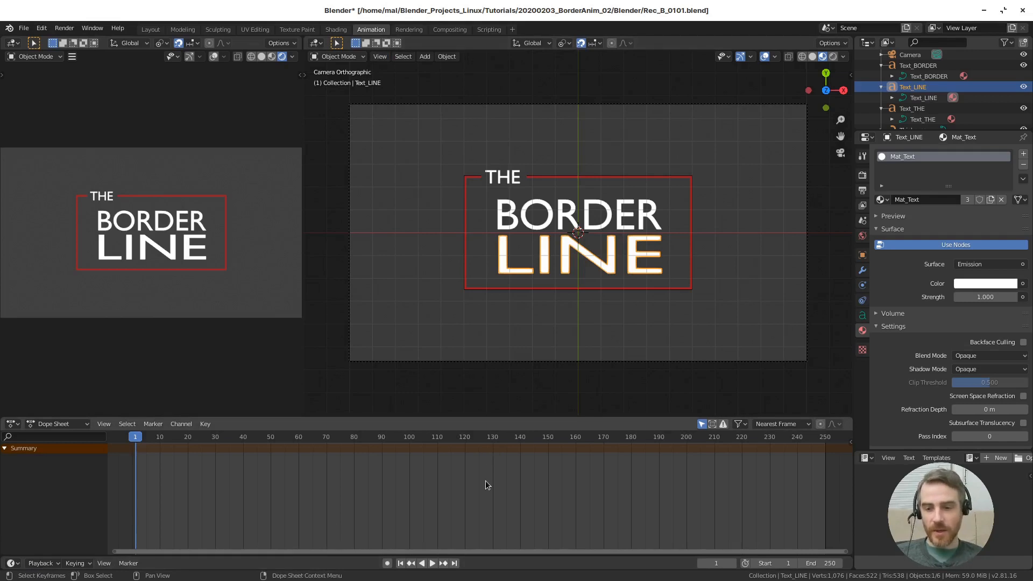
# Turn off the Only Show Selected filter and the Summary row in the Dope Sheet.
pyautogui.click(701, 424)
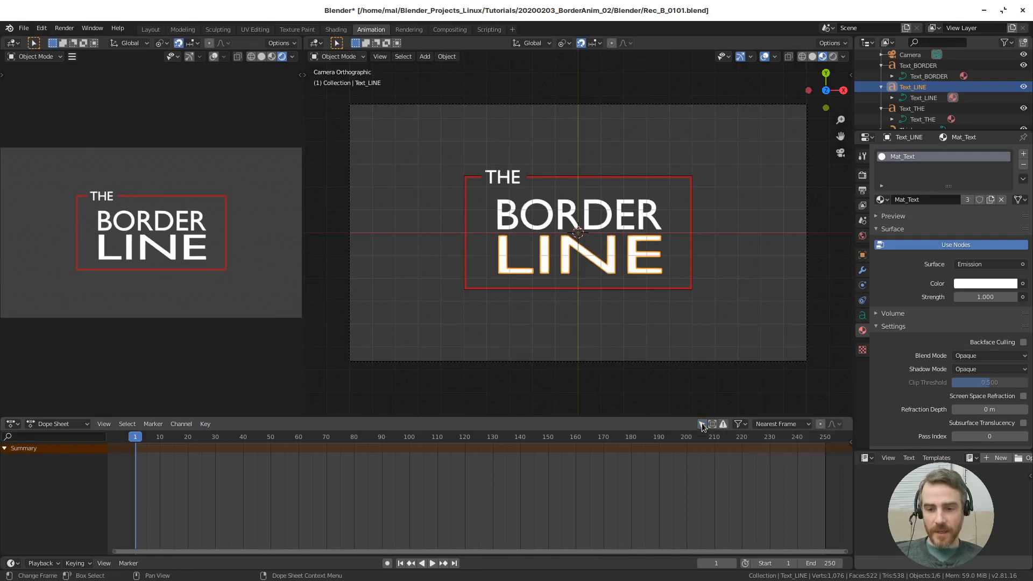
pyautogui.click(742, 425)
pyautogui.click(754, 219)
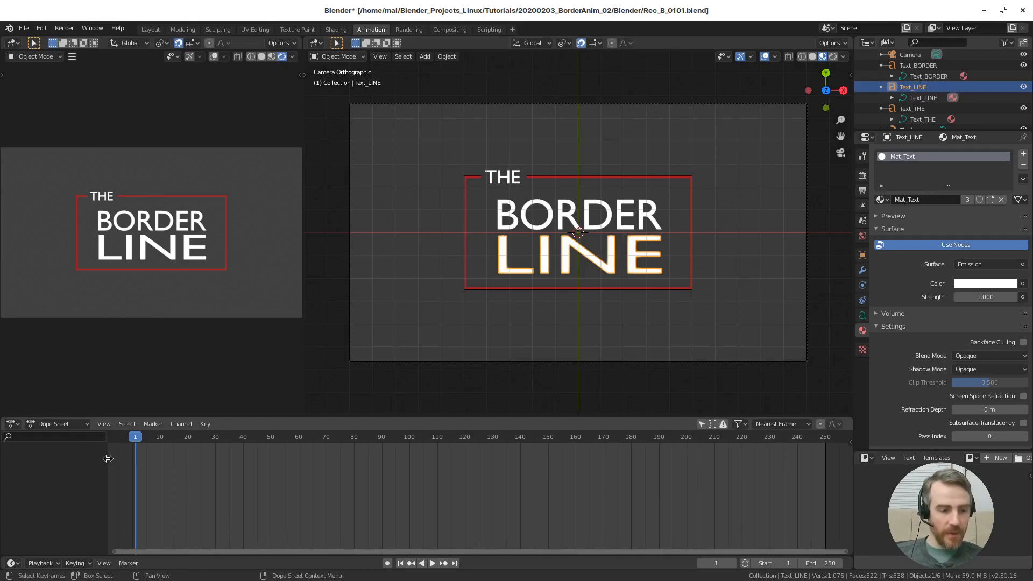
pyautogui.moveTo(108, 458); pyautogui.dragTo(11, 459)
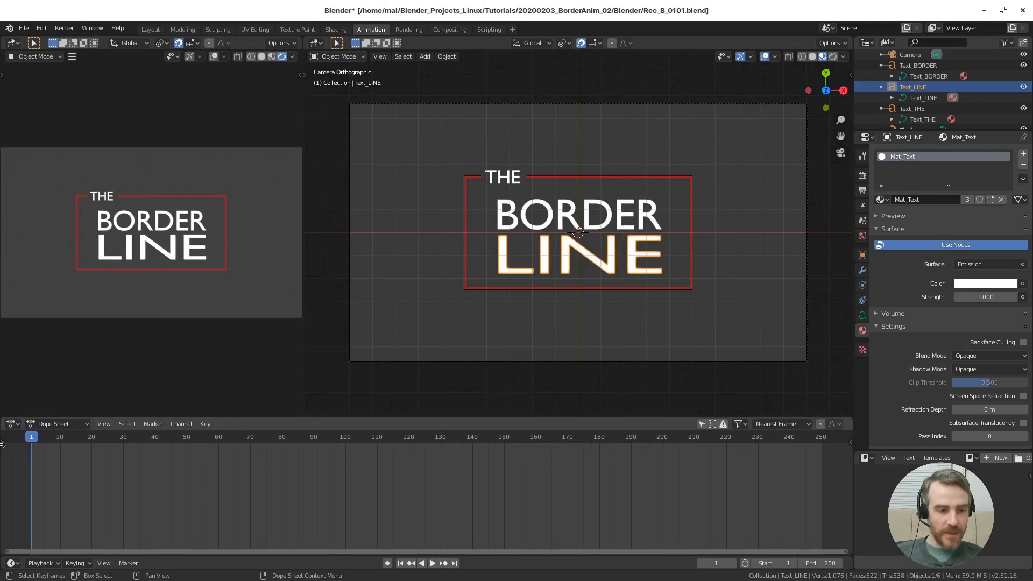
pyautogui.moveTo(4, 442); pyautogui.dragTo(110, 467)
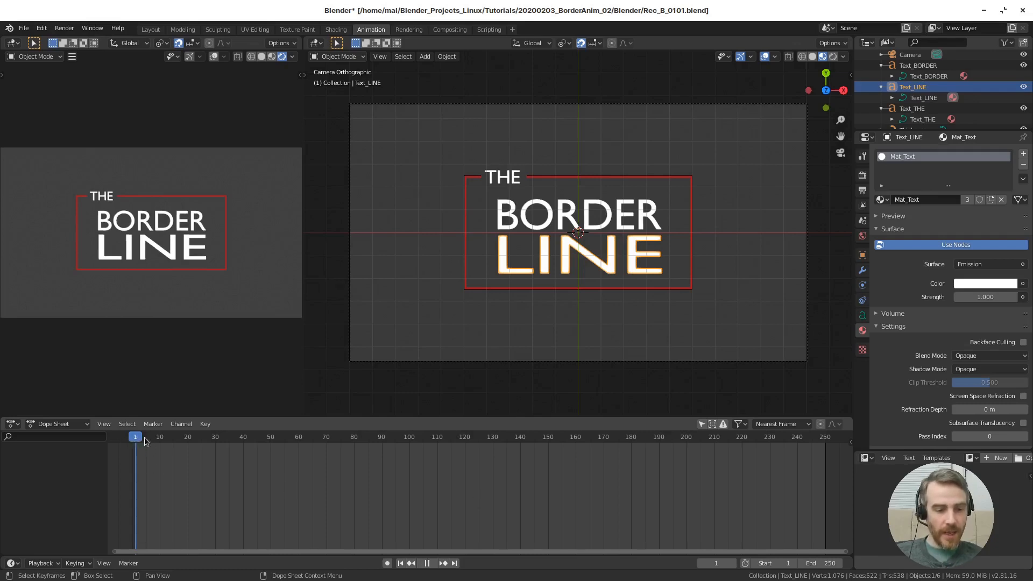
pyautogui.press('space')
pyautogui.moveTo(407, 441); pyautogui.dragTo(137, 444)
pyautogui.press('space')
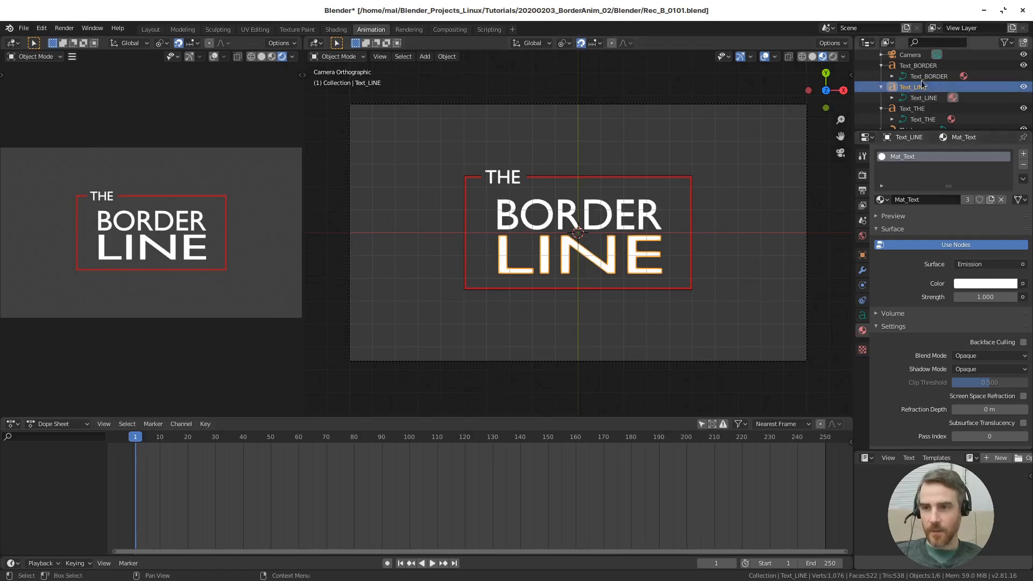
# Set the Border_Line curve's bevel End to 0, keyframe it at frame 1, and expand its channel in the Dope Sheet.
pyautogui.click(654, 178)
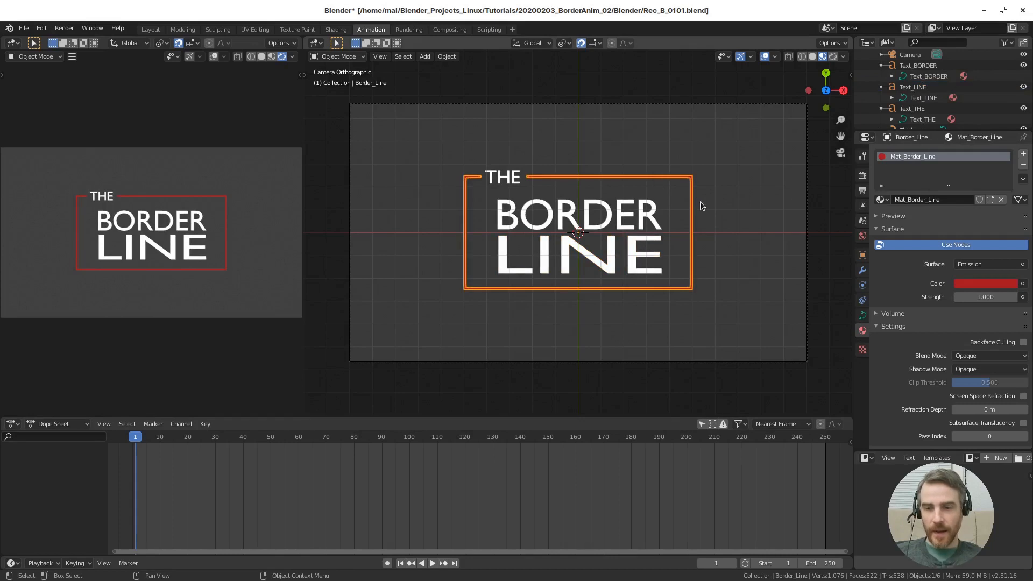
pyautogui.click(760, 193)
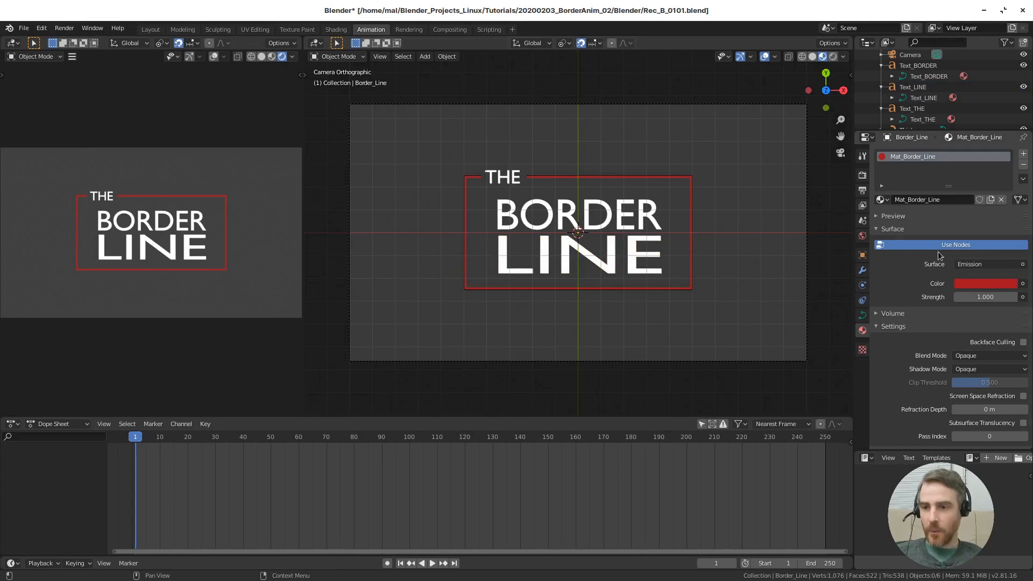
pyautogui.click(862, 318)
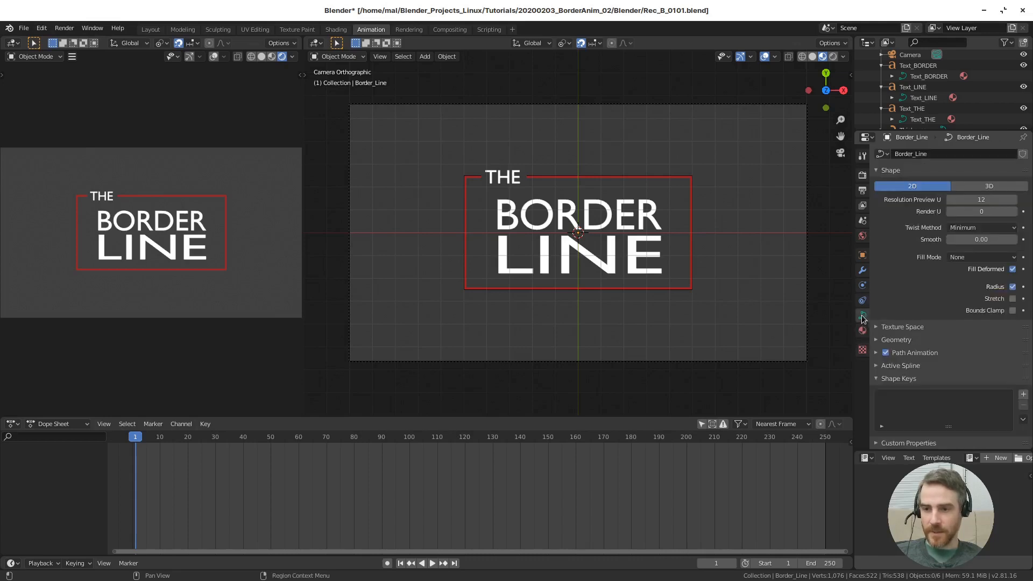
pyautogui.click(888, 176)
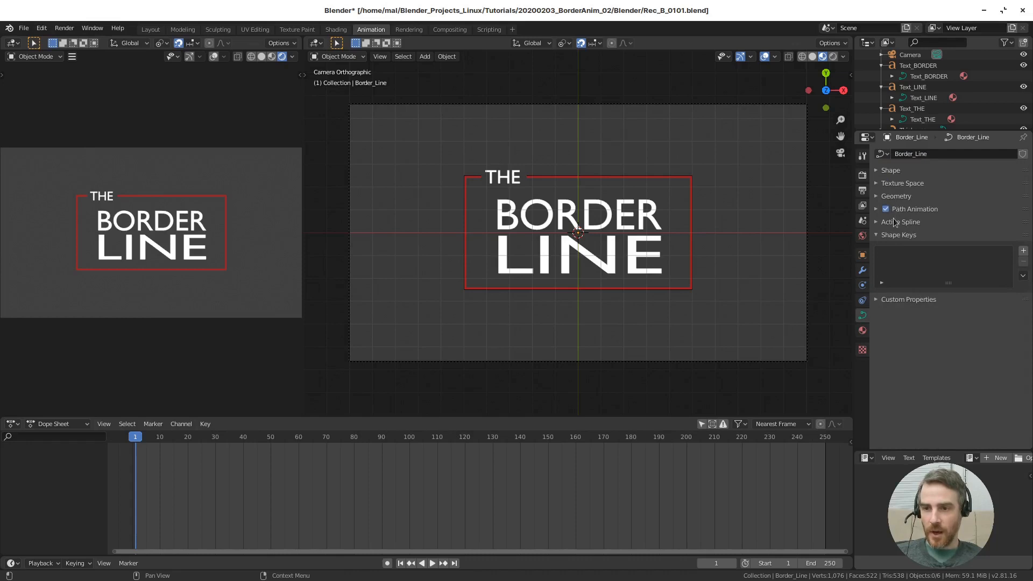
pyautogui.click(896, 240)
pyautogui.click(900, 197)
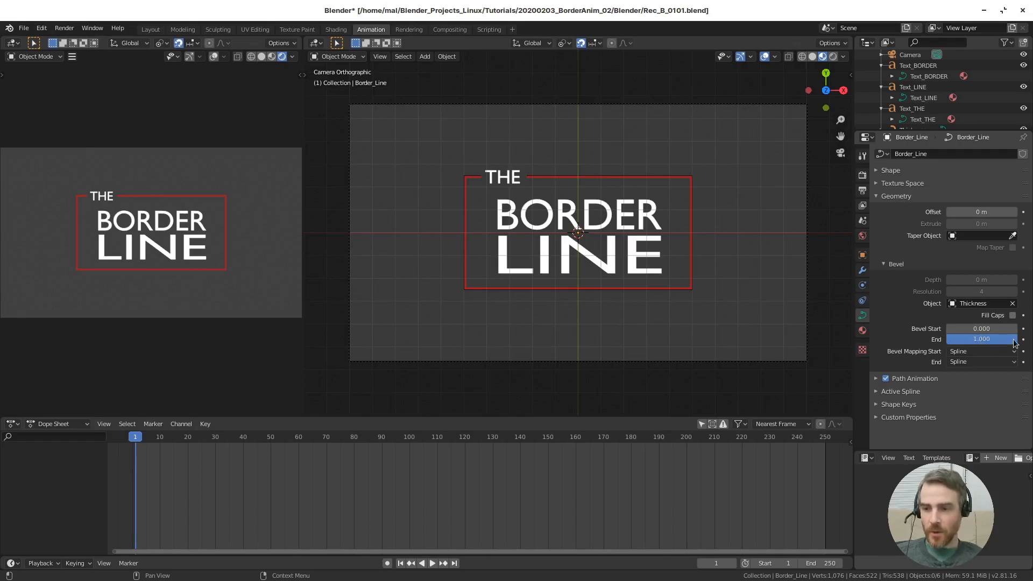
pyautogui.moveTo(1015, 344); pyautogui.dragTo(956, 345)
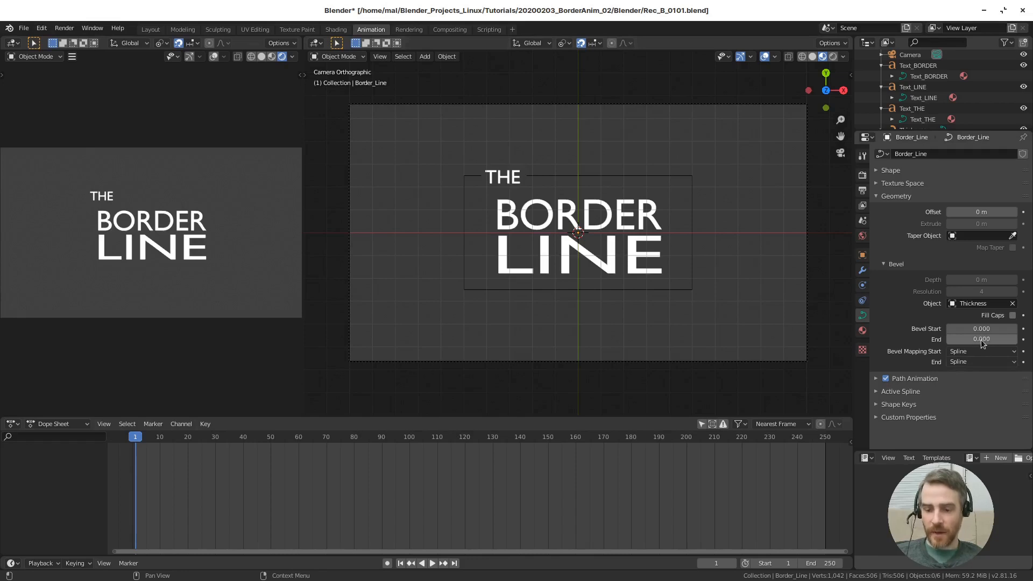
pyautogui.press('i')
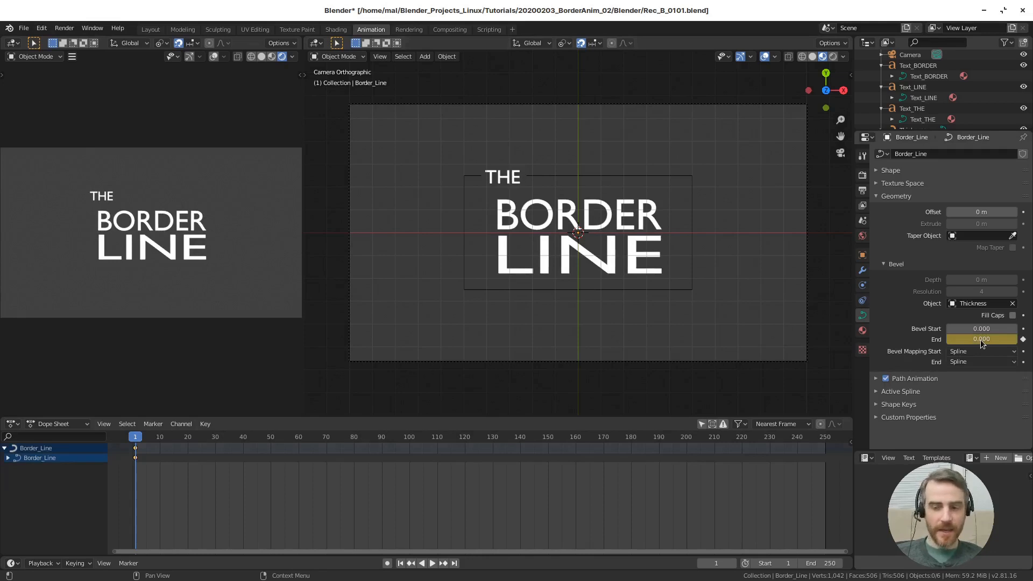
pyautogui.click(8, 458)
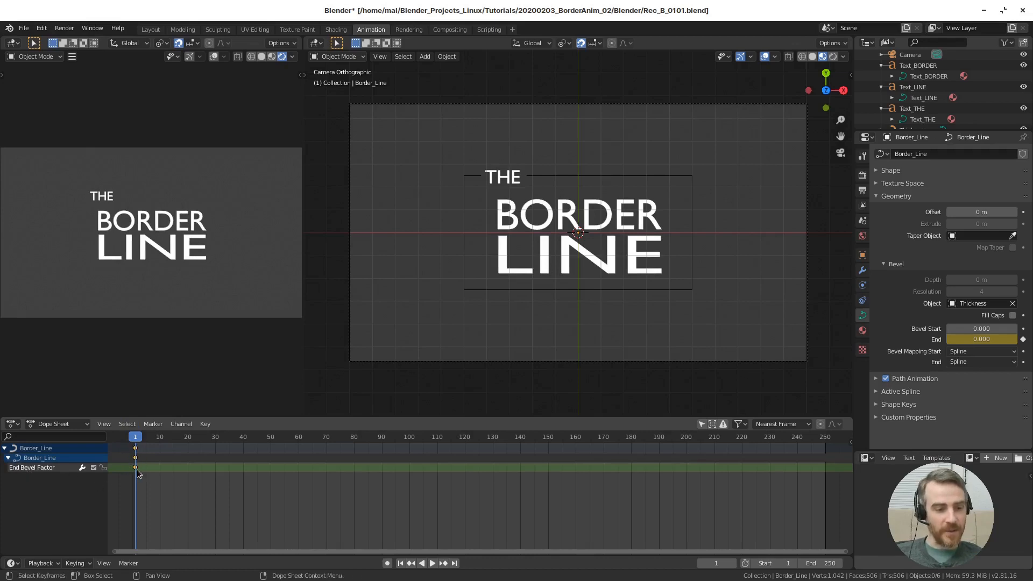
# Select and deselect the frame 1 keyframe in the Border_Line channel rows, and collapse the Border_Line channel in the Dope Sheet.
pyautogui.click(166, 489)
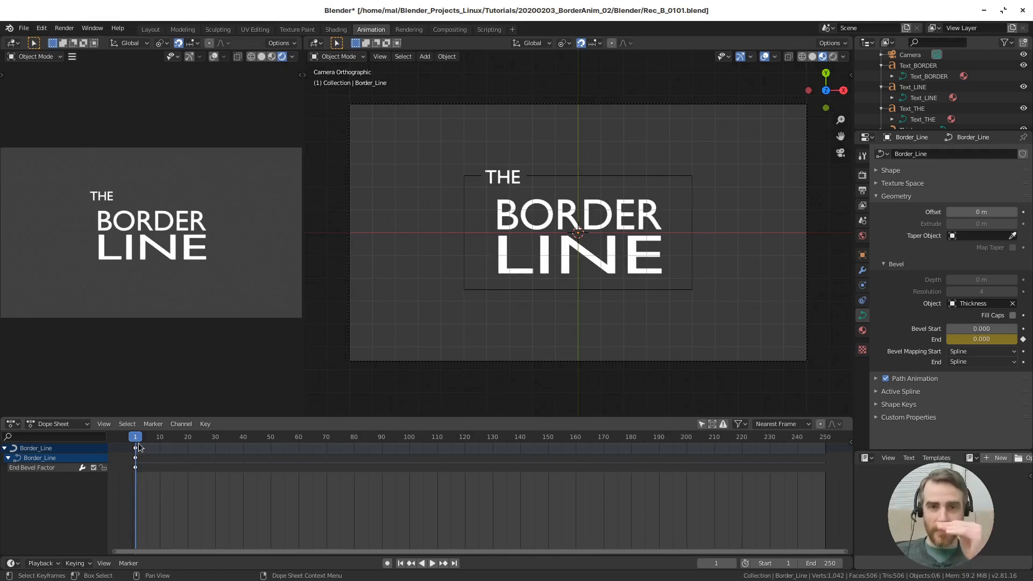
pyautogui.click(136, 448)
pyautogui.click(177, 481)
pyautogui.click(136, 458)
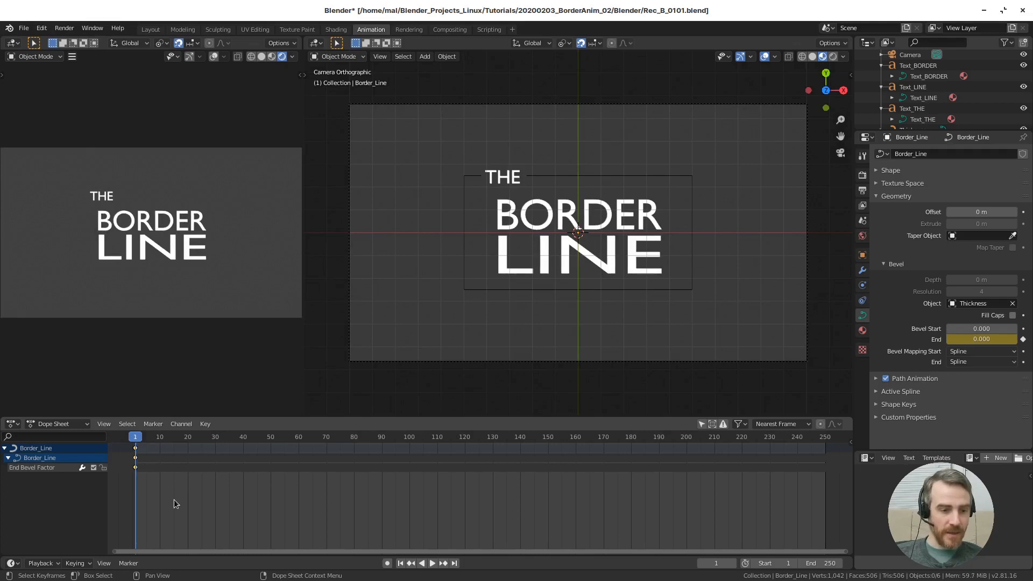
pyautogui.click(135, 468)
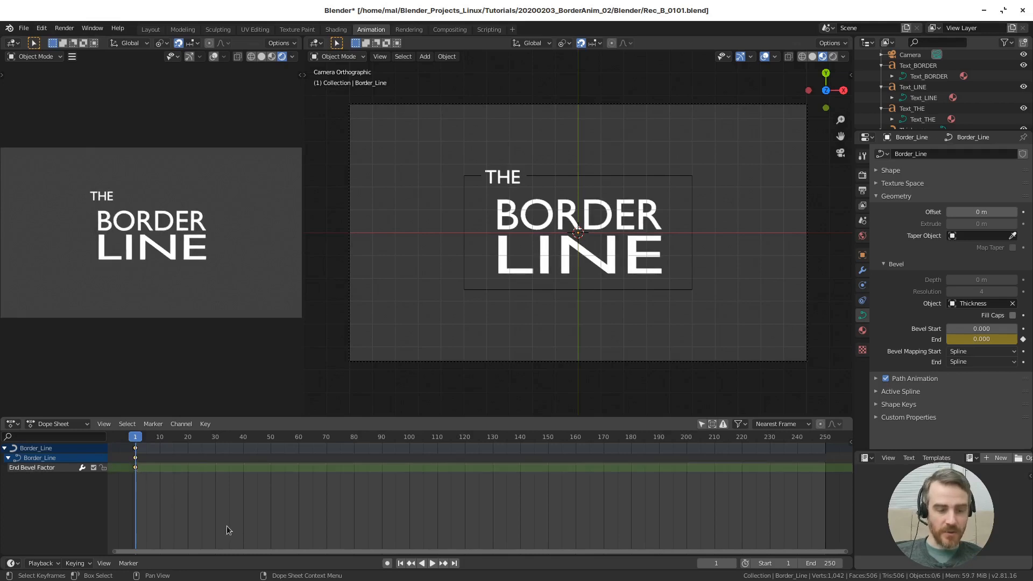
pyautogui.click(227, 525)
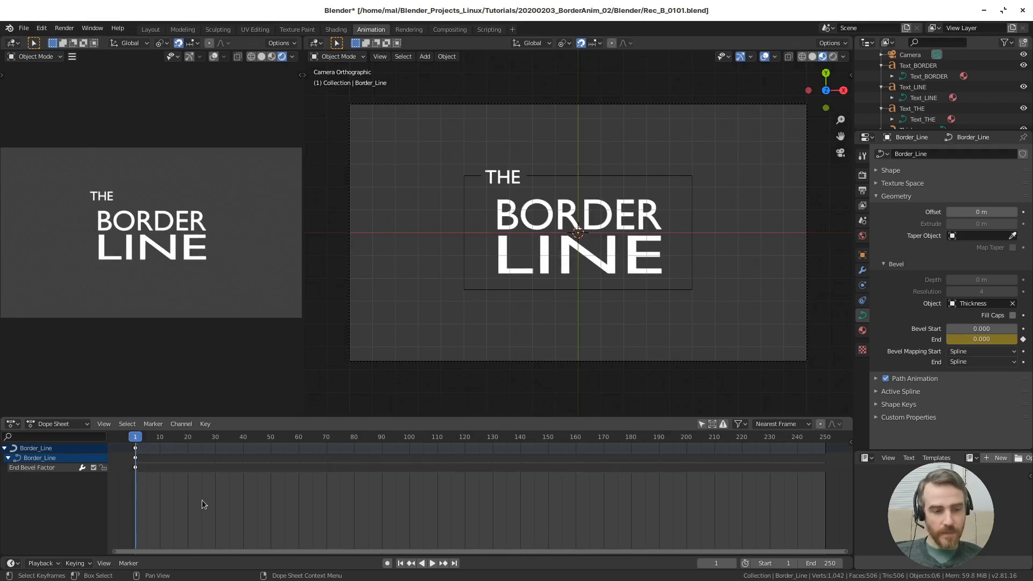
pyautogui.click(5, 448)
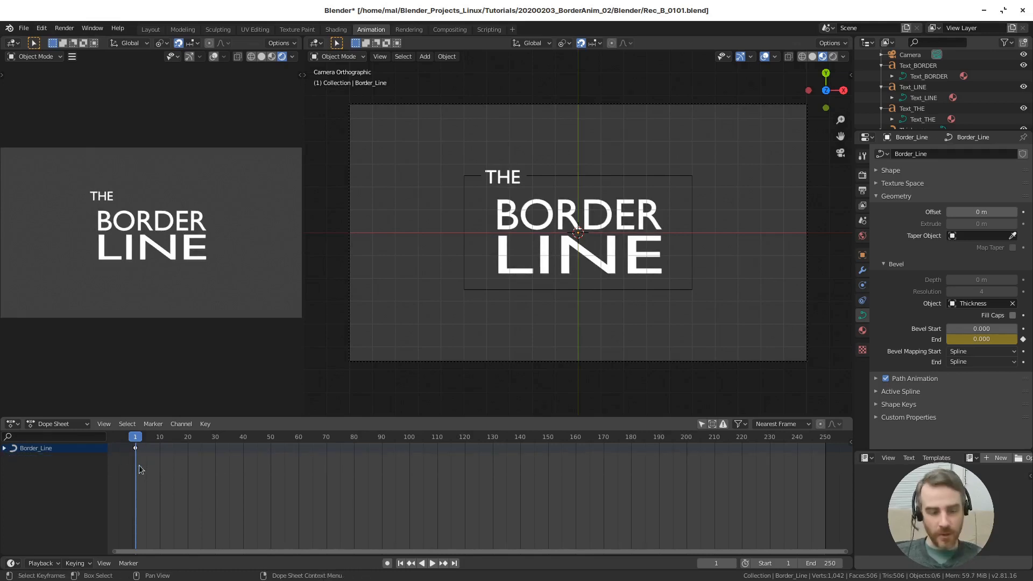
# Go to frame 31, set the Border_Line curve's bevel End to 1, and keyframe it there.
pyautogui.press('space')
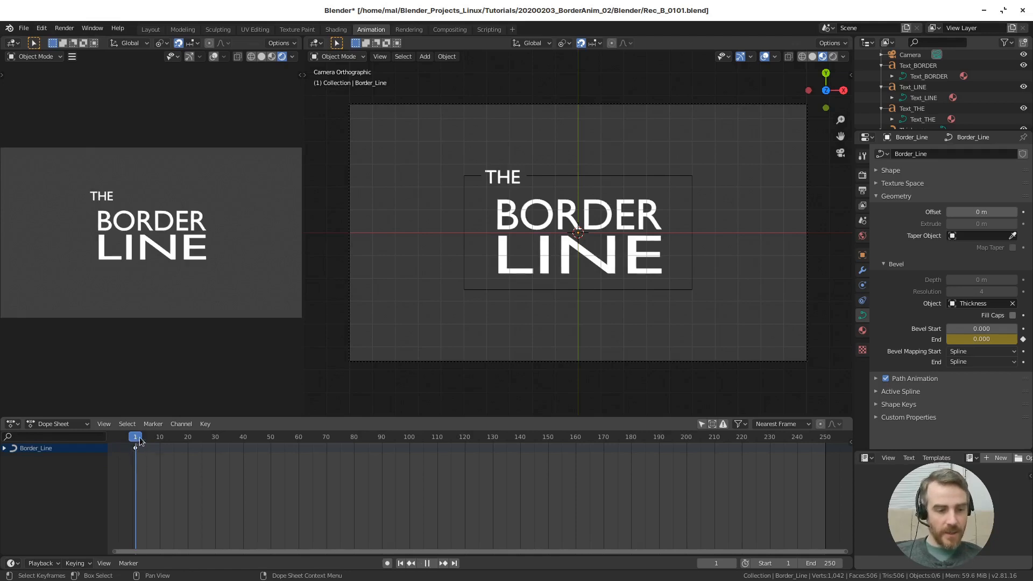
pyautogui.click(214, 437)
pyautogui.moveTo(214, 436); pyautogui.dragTo(219, 440)
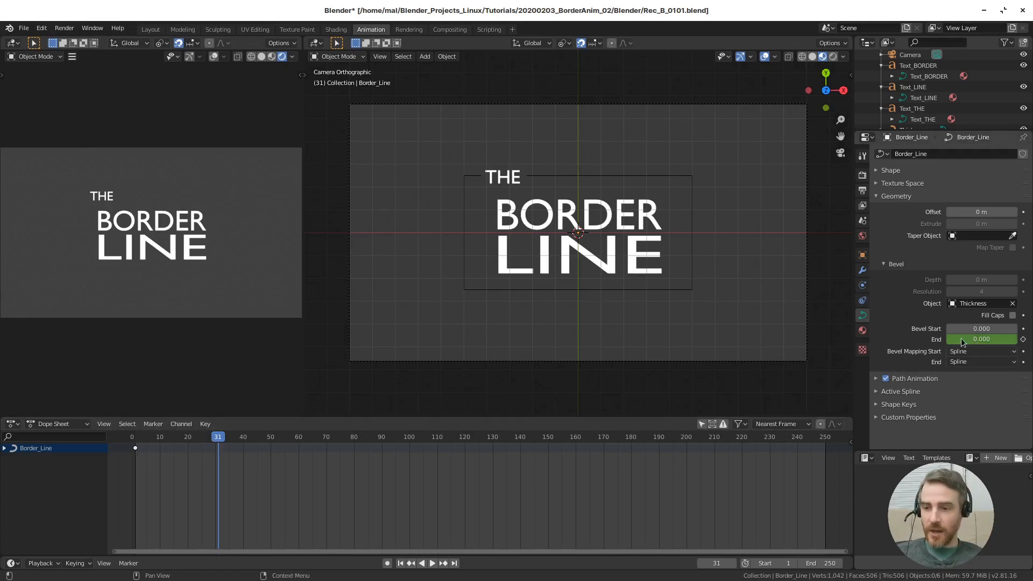
pyautogui.moveTo(976, 340); pyautogui.dragTo(1015, 340)
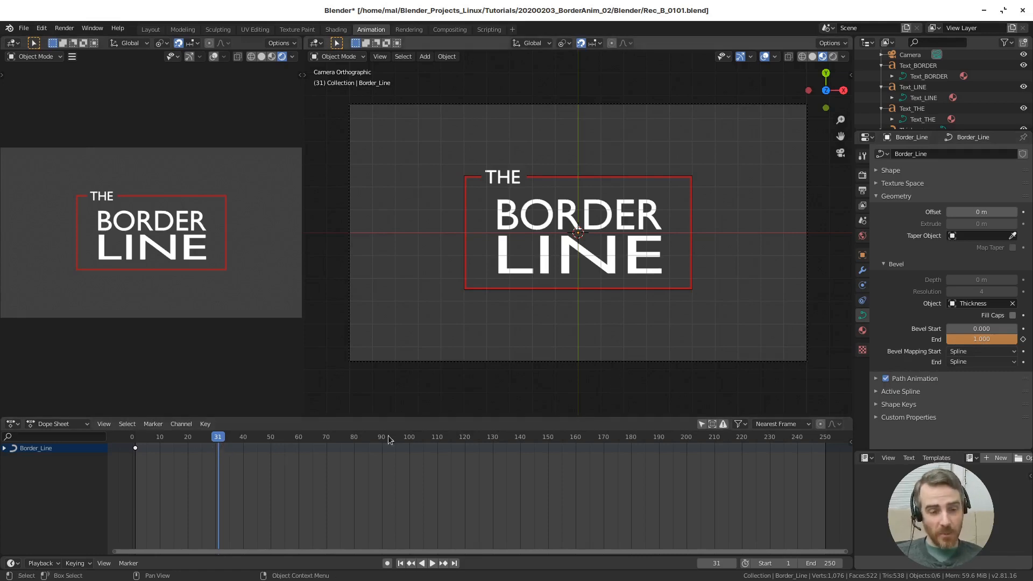
pyautogui.moveTo(220, 441); pyautogui.dragTo(219, 440)
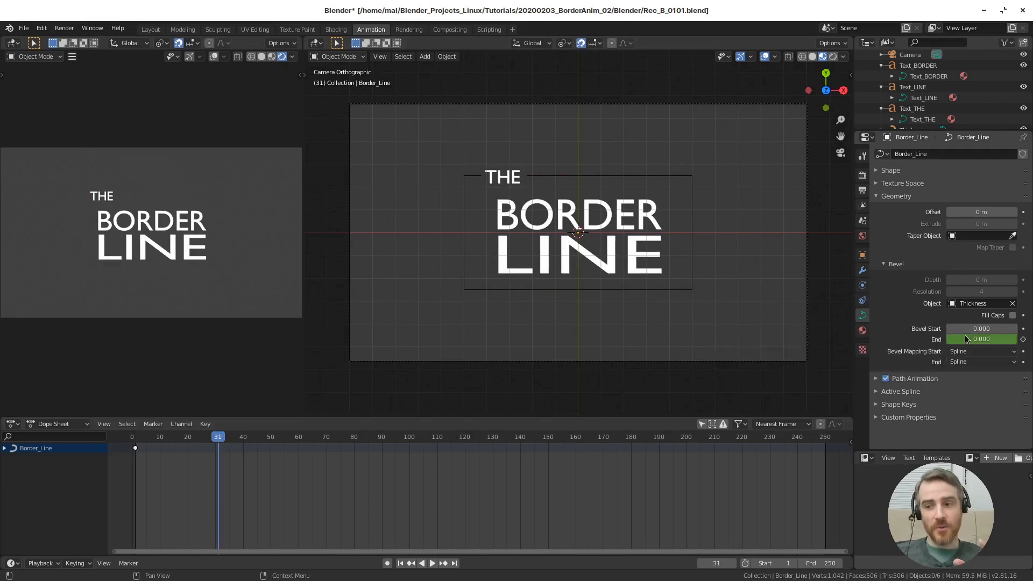
pyautogui.moveTo(975, 343); pyautogui.dragTo(1013, 340)
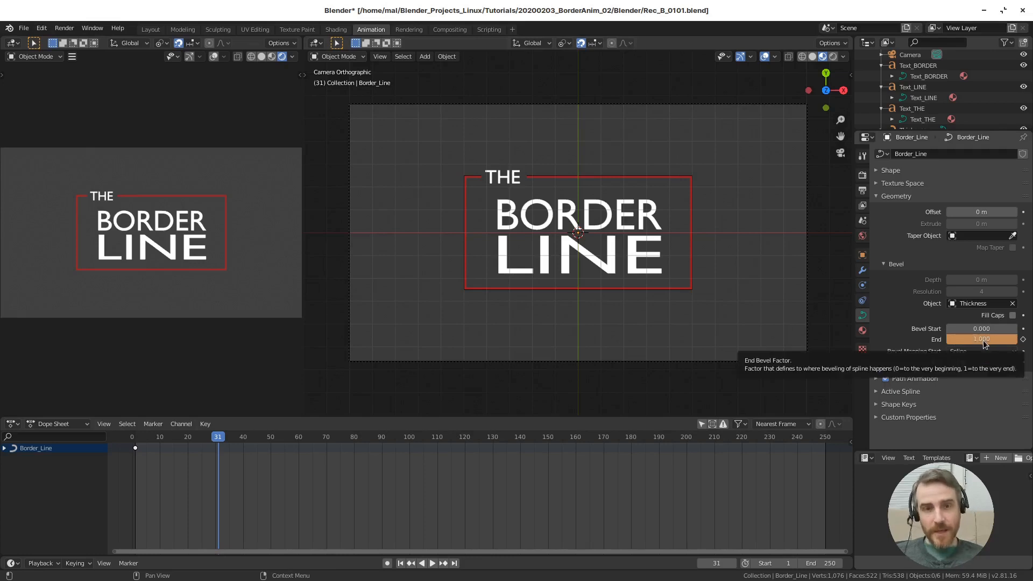
pyautogui.press('i')
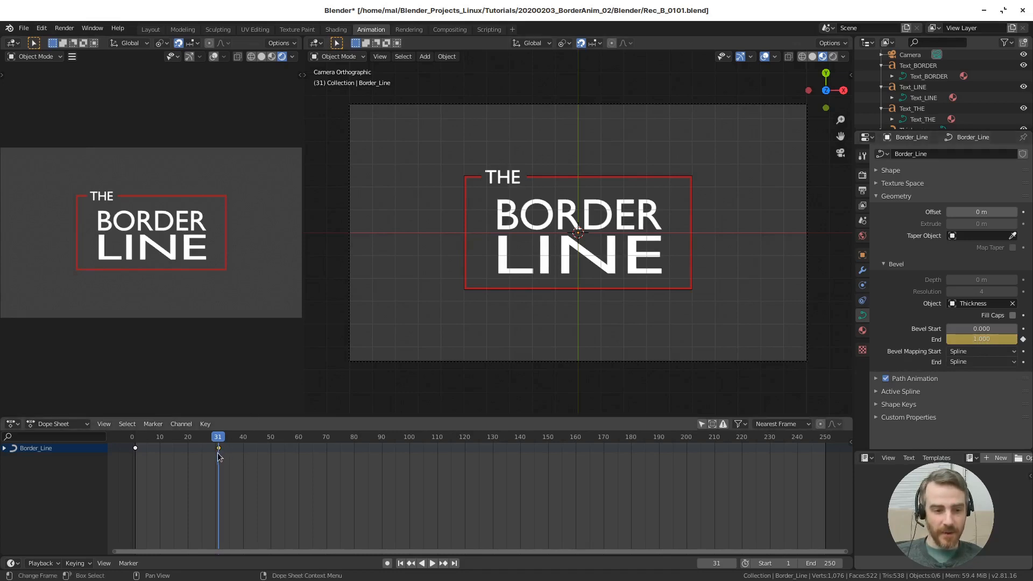
# Play the border's draw-on animation from frame 1 several times, and move to the keyframe at frame 31.
pyautogui.moveTo(199, 437); pyautogui.dragTo(133, 437)
pyautogui.press('space')
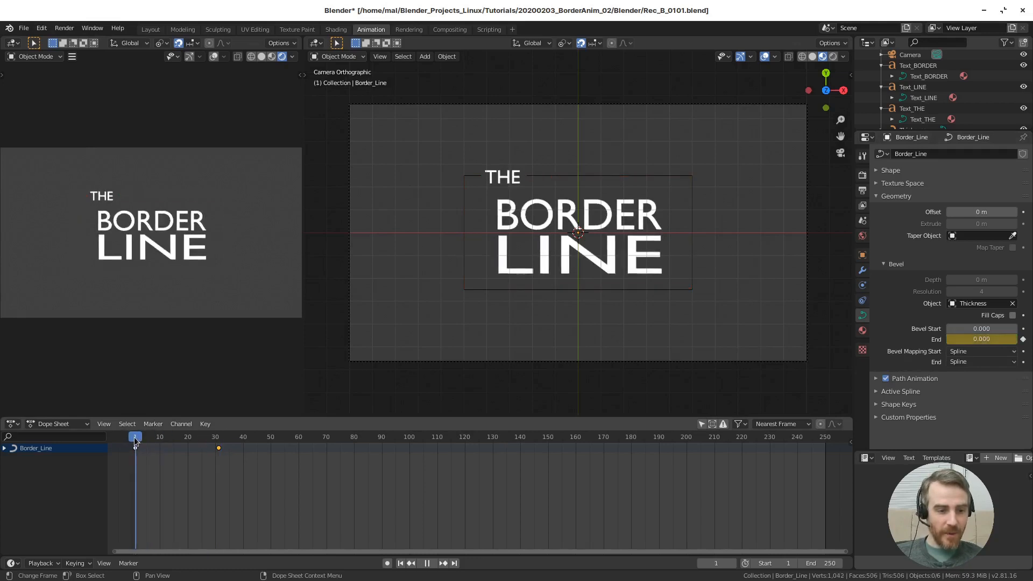
pyautogui.moveTo(149, 440)
pyautogui.mouseDown()
pyautogui.moveTo(219, 439)
pyautogui.moveTo(139, 440)
pyautogui.mouseUp()
pyautogui.click(135, 439)
pyautogui.press('space')
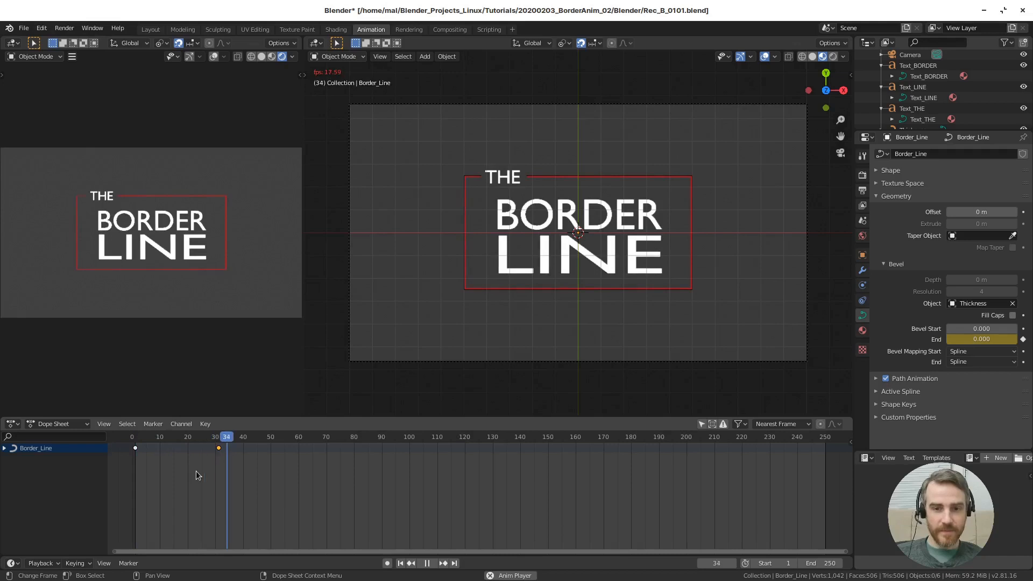
pyautogui.press('space')
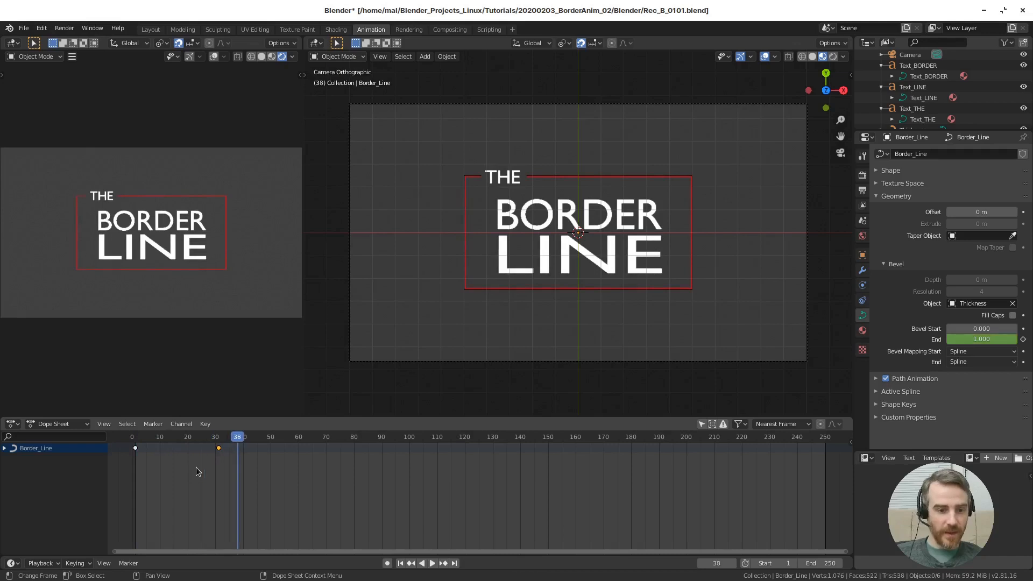
pyautogui.click(135, 439)
pyautogui.press('space')
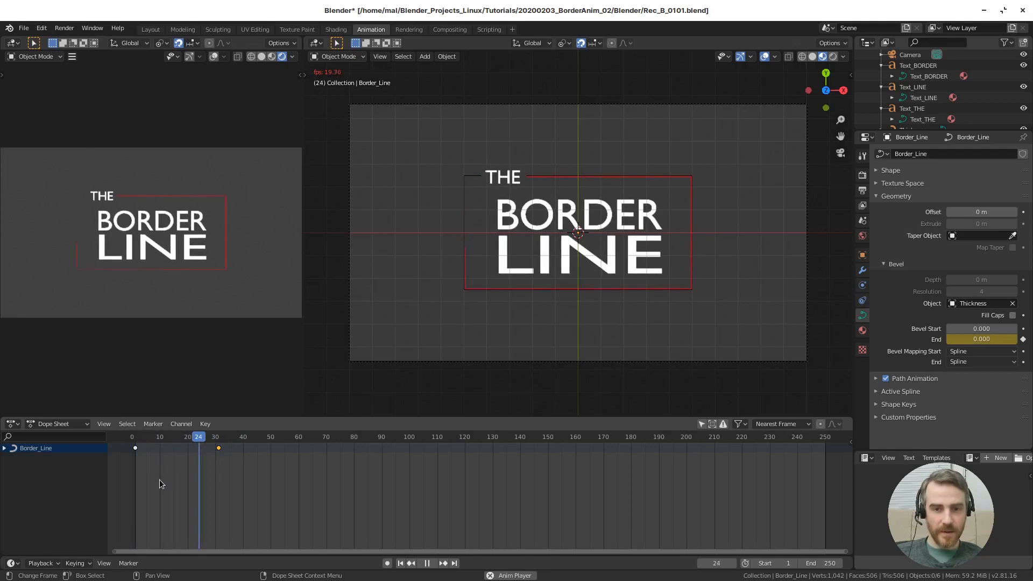
pyautogui.press('space')
pyautogui.press('Down')
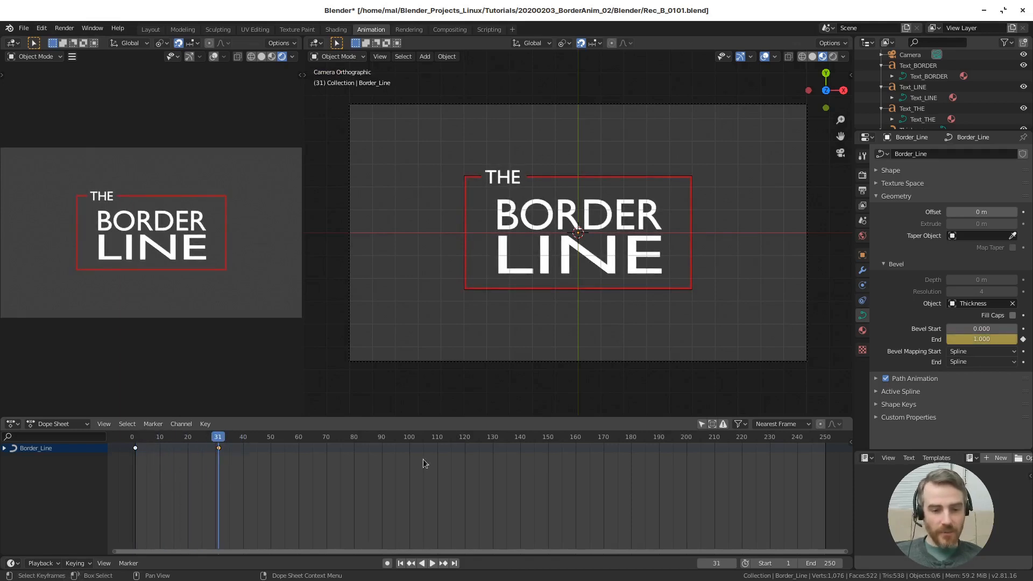
# Set the scene's End frame to 60 and deselect the Border_Line keyframes.
pyautogui.click(821, 563)
pyautogui.write('60')
pyautogui.press('Return')
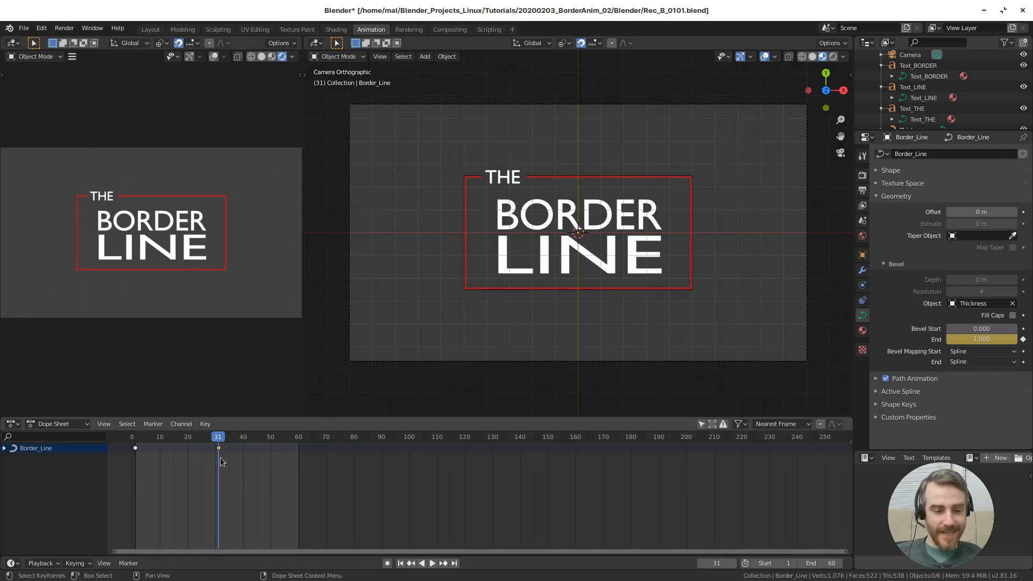
pyautogui.click(298, 477)
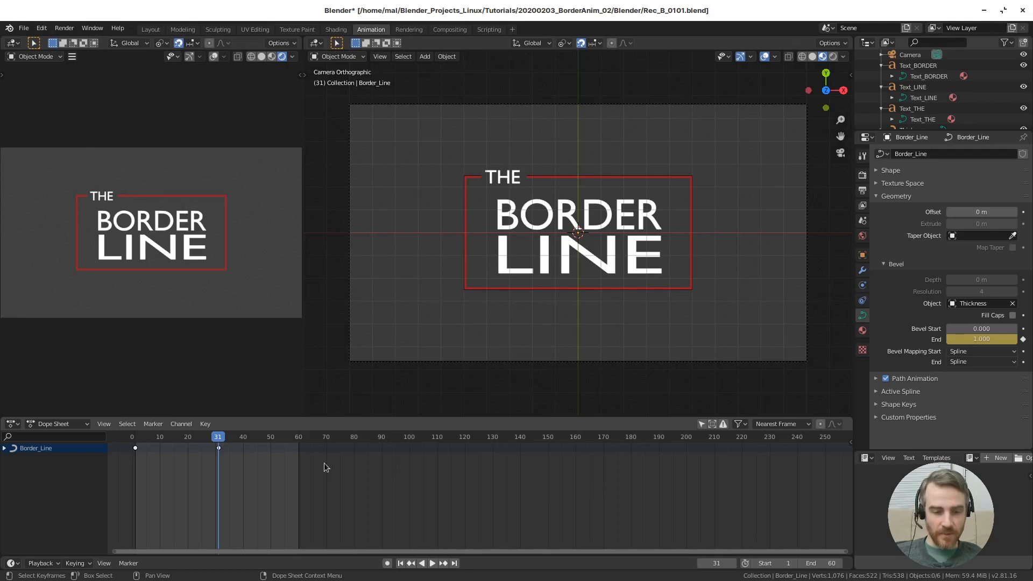
# Play the shortened animation in a loop to review how the border draws around the text, and stop playback.
pyautogui.press('space')
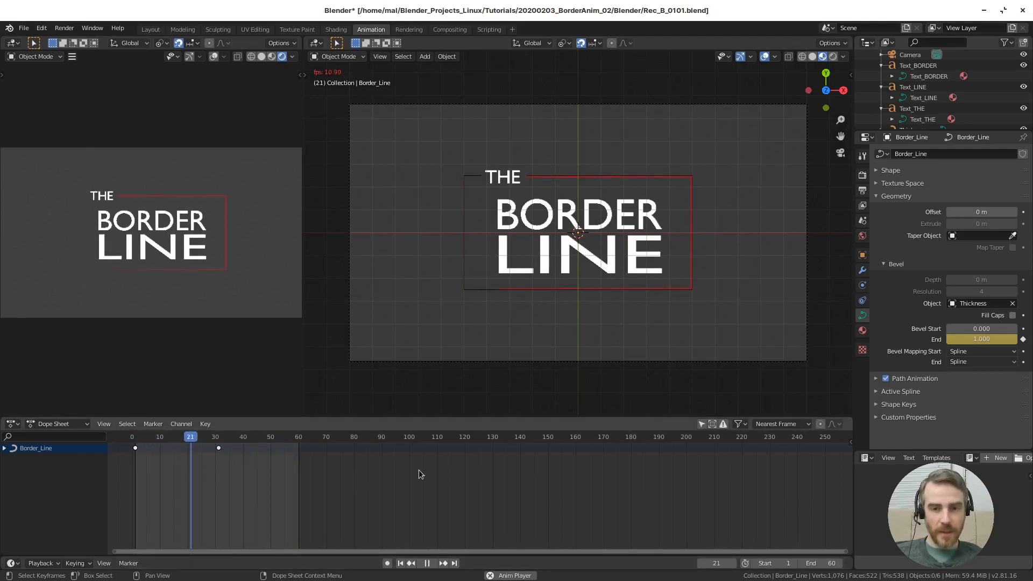
pyautogui.moveTo(451, 244); pyautogui.dragTo(511, 299)
pyautogui.click(772, 247)
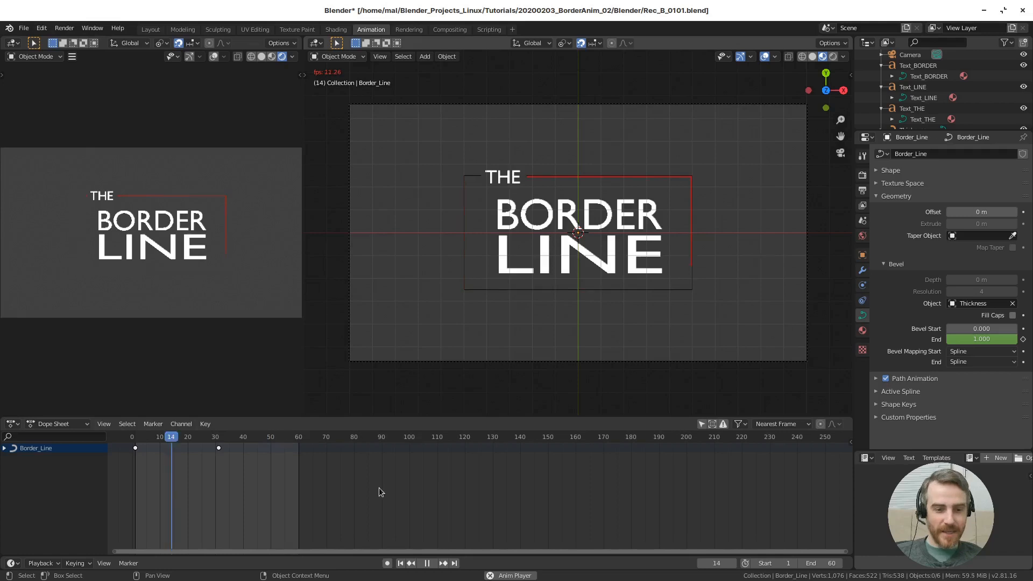
pyautogui.press('Escape')
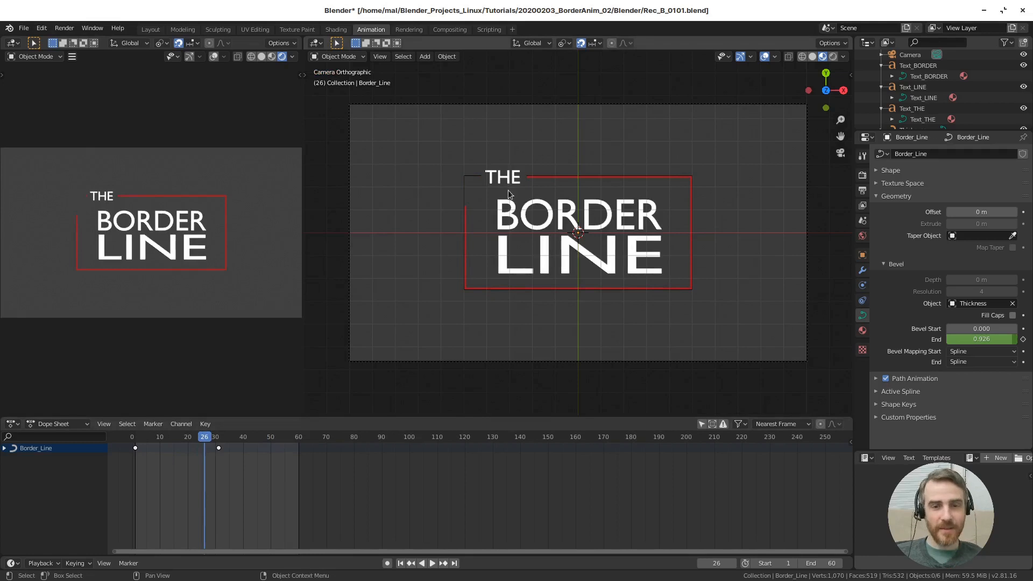
pyautogui.press('space')
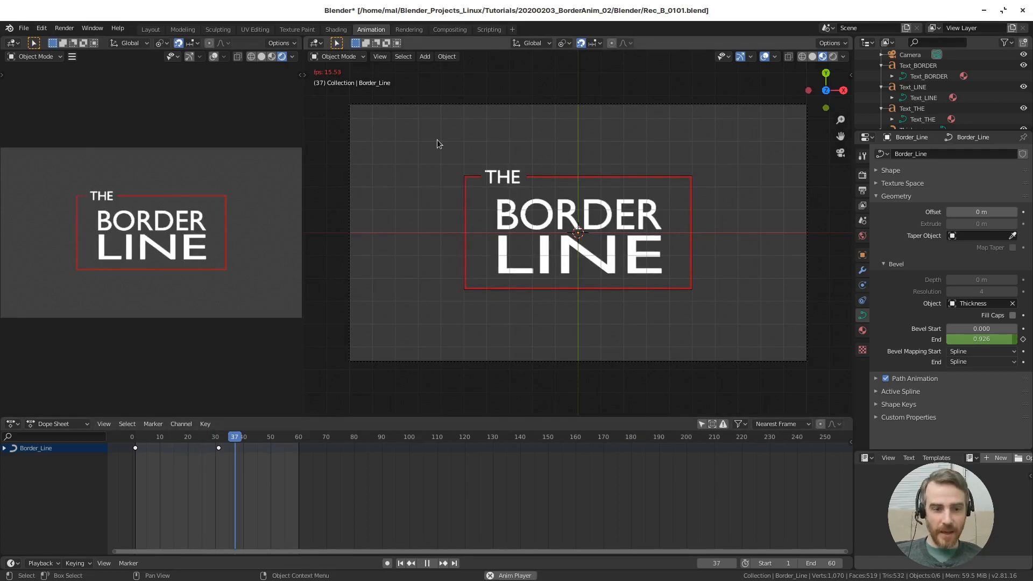
pyautogui.press('space')
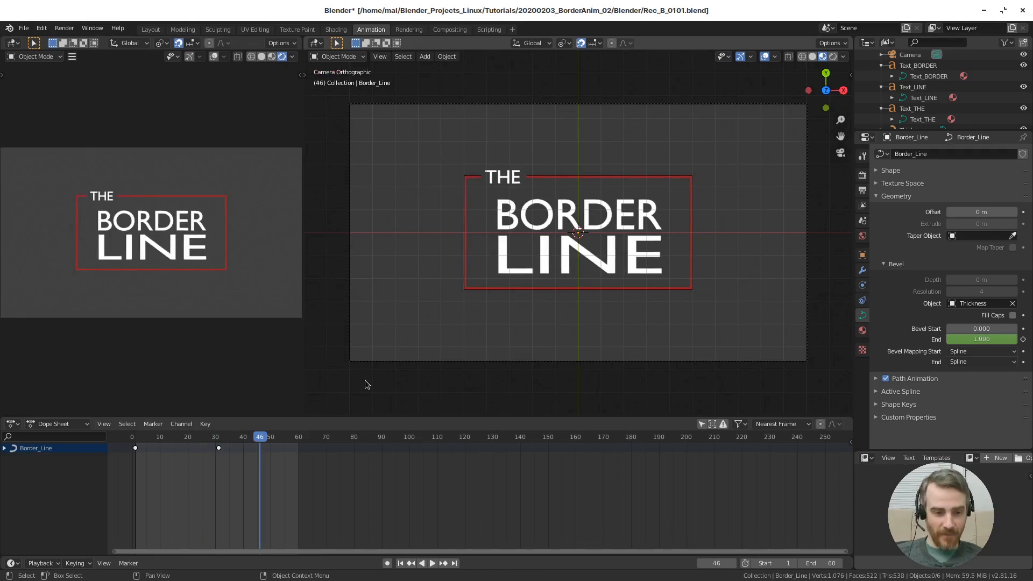
# Select all objects in the scene, deselect the keyframes, and fit the Dope Sheet view to the 1 to 60 frame range.
pyautogui.hotkey('ctrl', 'a')
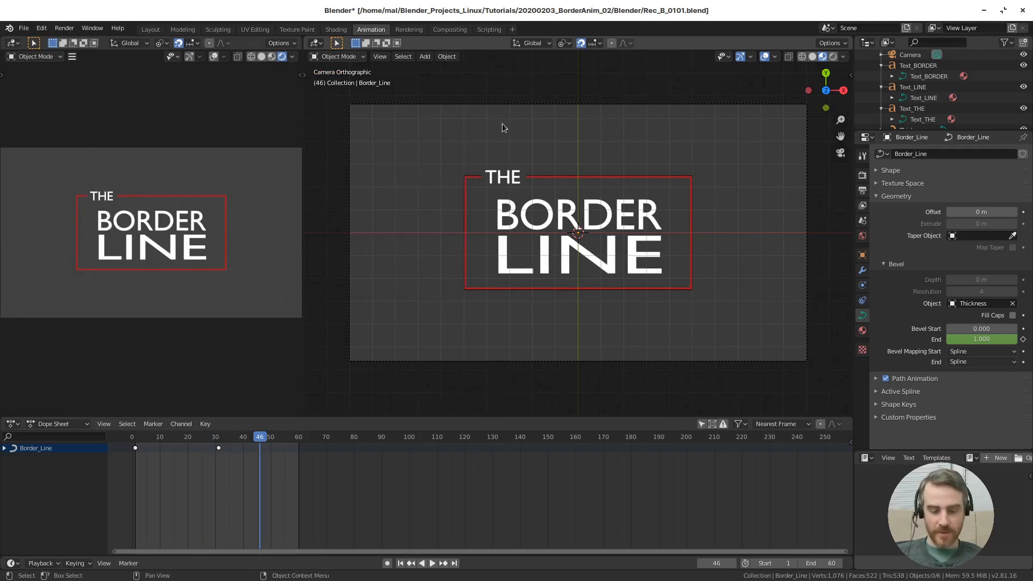
pyautogui.press('a')
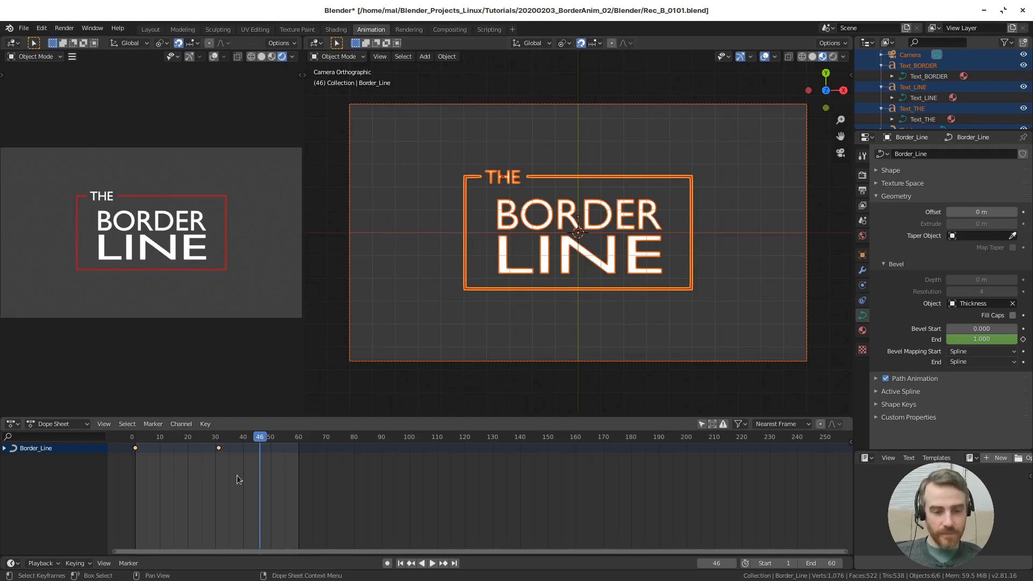
pyautogui.click(276, 492)
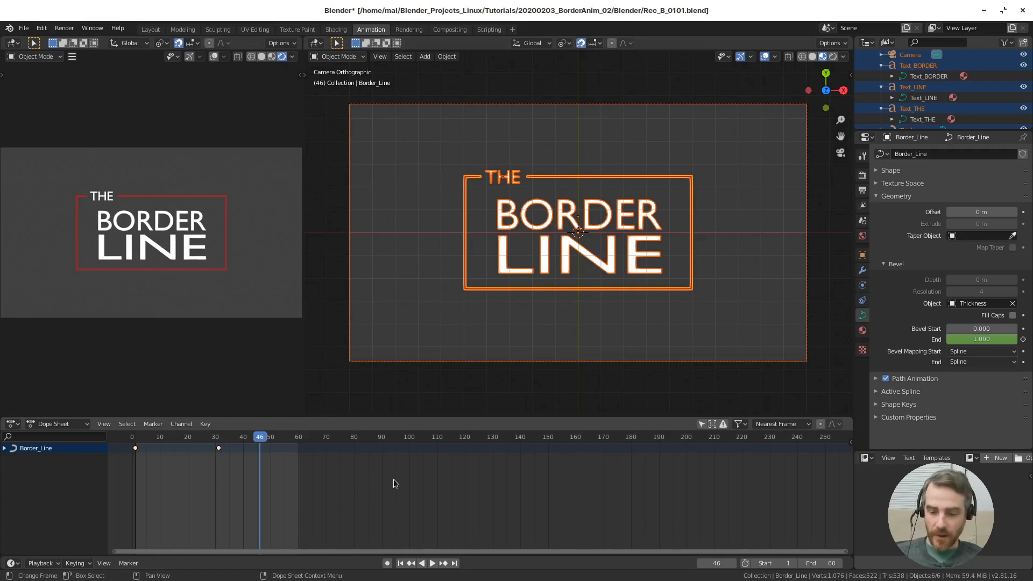
pyautogui.press('Home')
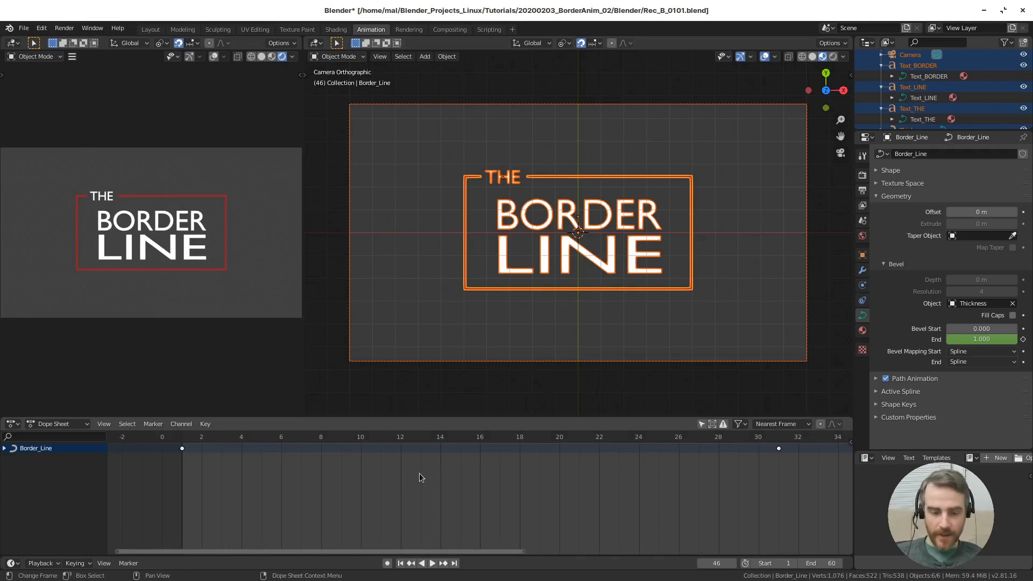
pyautogui.scroll(-4, 446, 472)
pyautogui.scroll(-1, 551, 499)
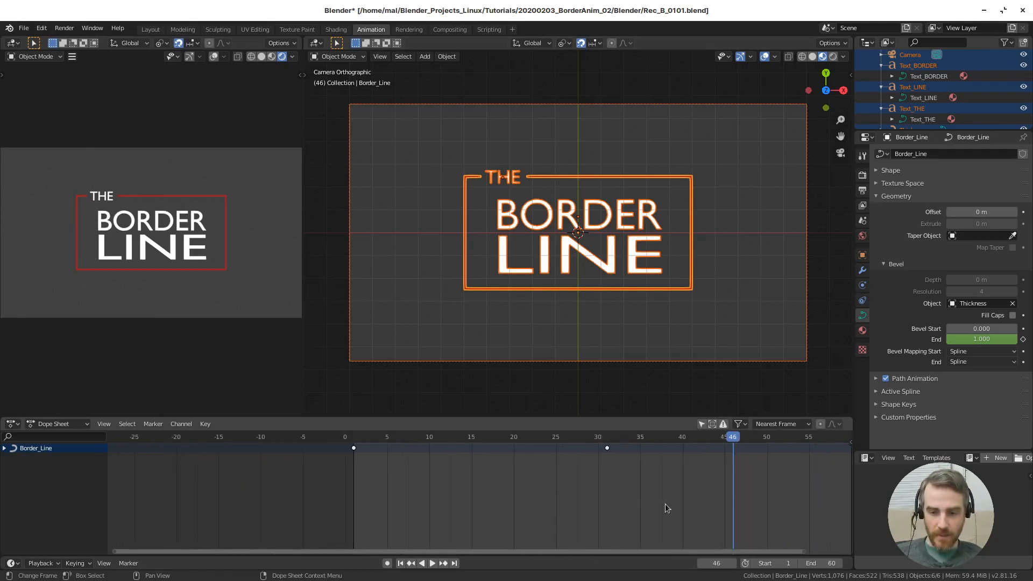
pyautogui.moveTo(665, 503); pyautogui.dragTo(516, 530, button='middle')
pyautogui.scroll(2, 511, 513)
pyautogui.scroll(2, 511, 513)
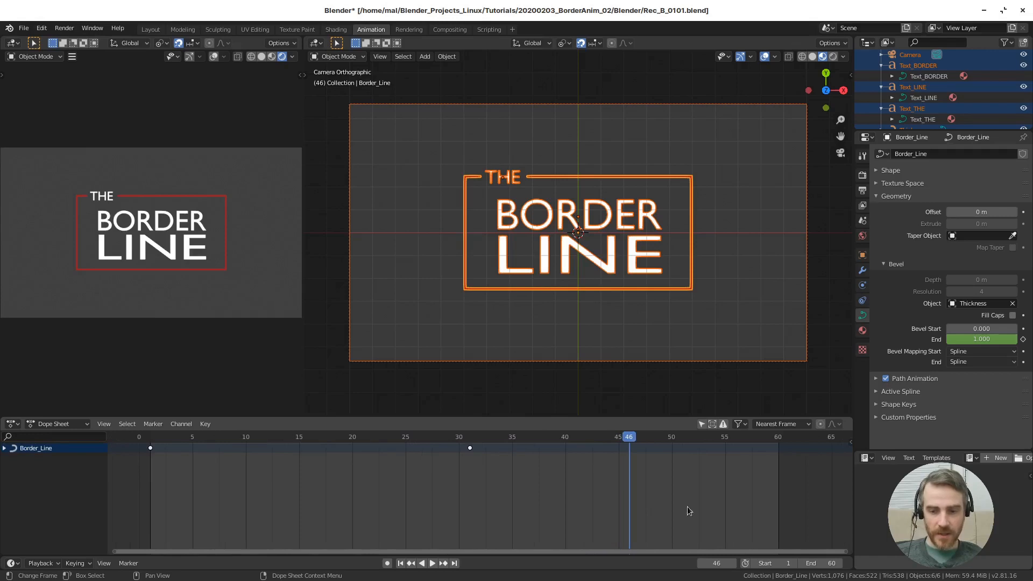
# Select only Text_THE, Text_BORDER and Text_LINE, and scrub the animation to frame 60 and back to frame 1.
pyautogui.click(494, 177)
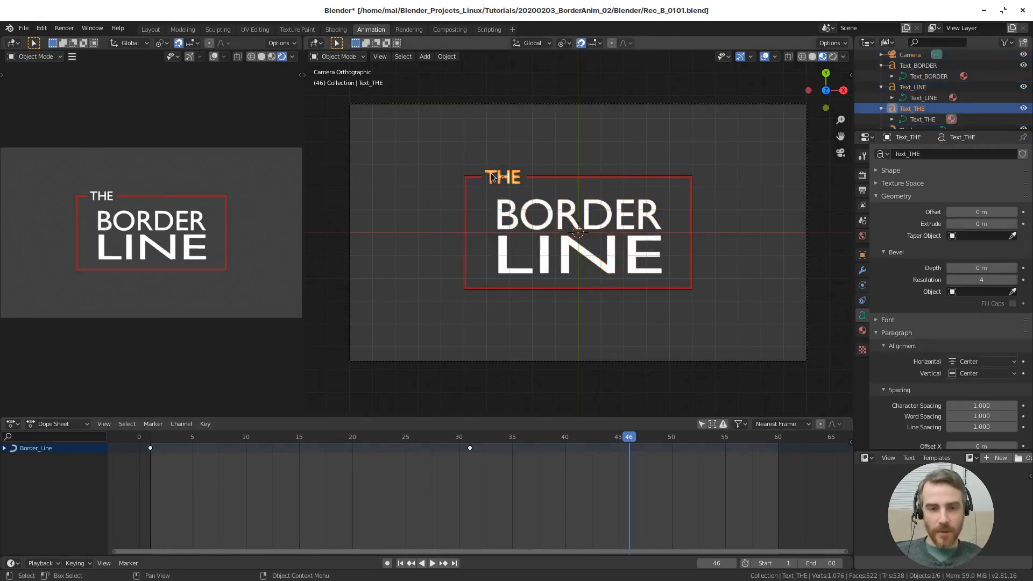
pyautogui.keyDown('shift'); pyautogui.click(511, 214); pyautogui.keyUp('shift')
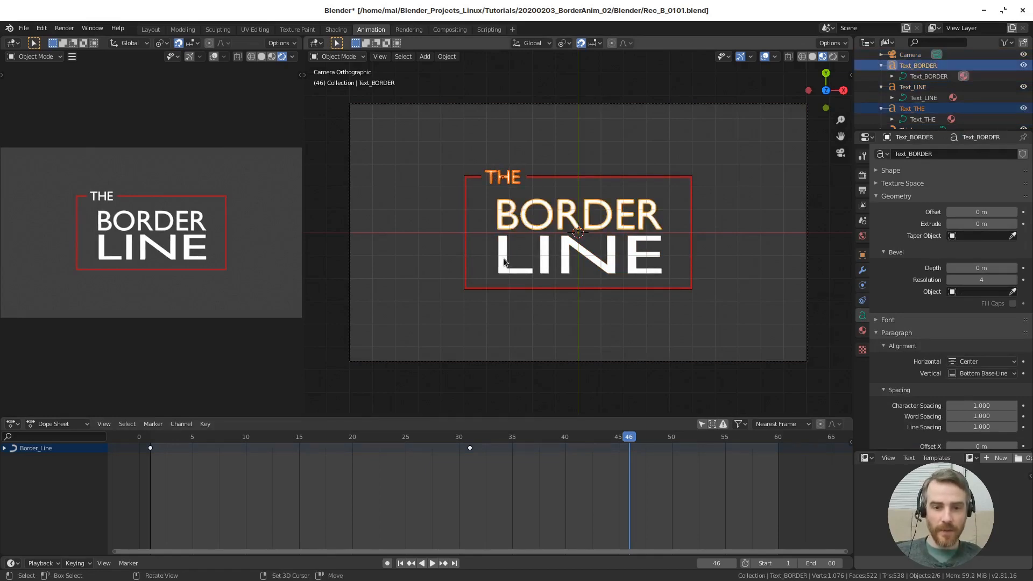
pyautogui.keyDown('shift'); pyautogui.click(502, 257); pyautogui.keyUp('shift')
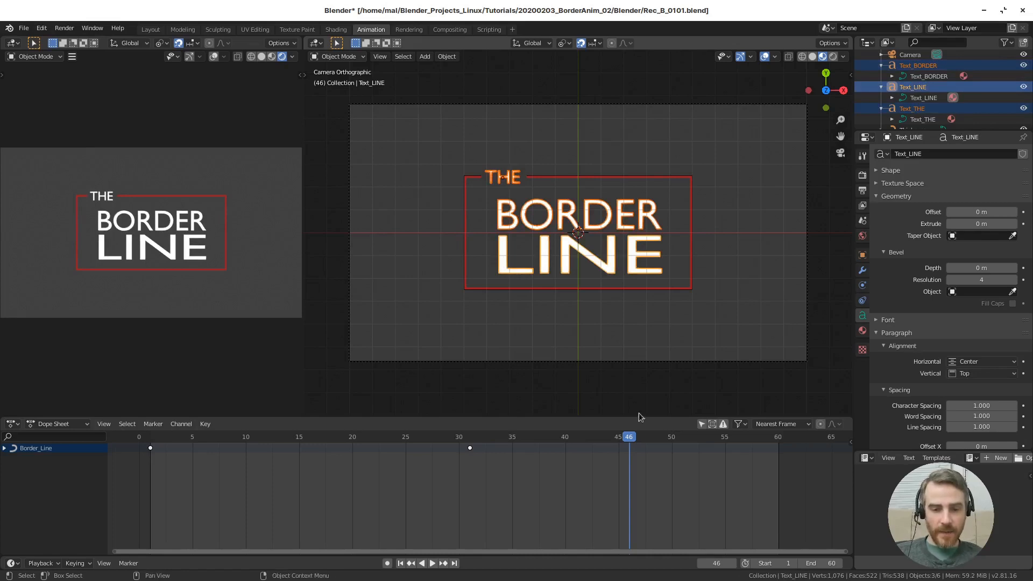
pyautogui.press('space')
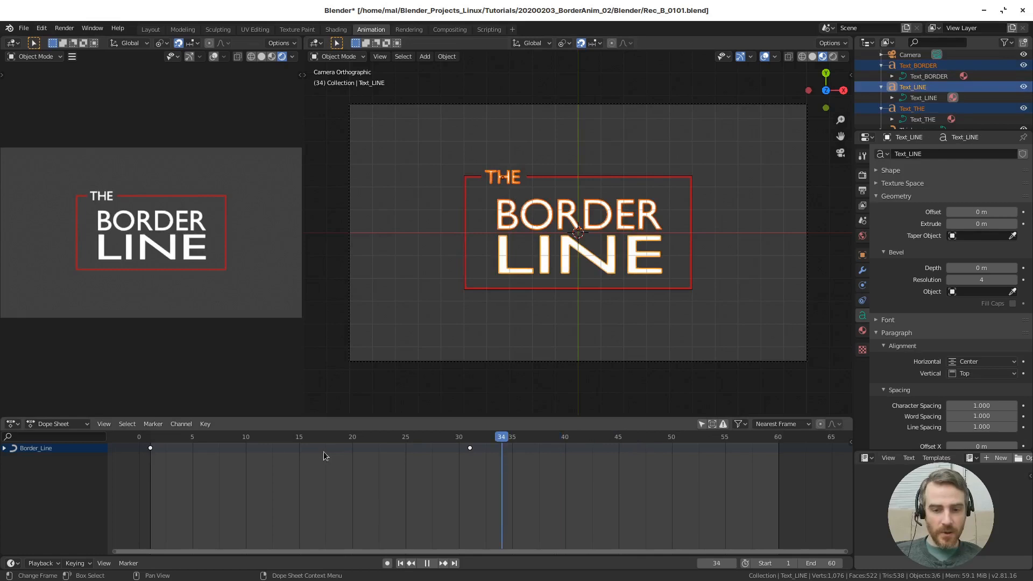
pyautogui.moveTo(767, 453); pyautogui.dragTo(777, 443)
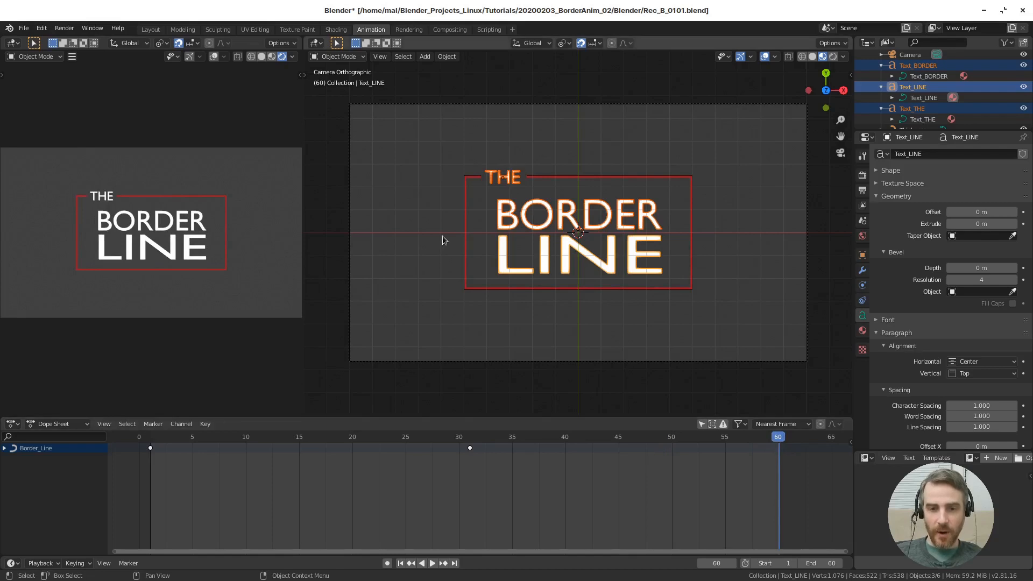
pyautogui.hotkey('shift', 'ctrl', 'space')
pyautogui.moveTo(351, 442); pyautogui.dragTo(153, 440)
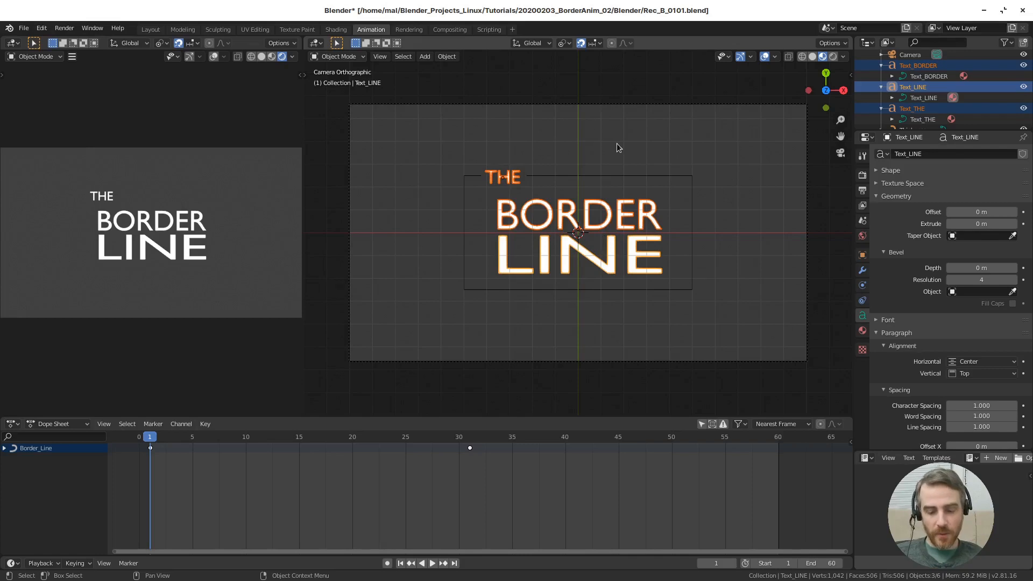
# Insert Location keyframes for Text_THE, Text_BORDER and Text_LINE at frame 1, and collapse their channels in the Dope Sheet.
pyautogui.press('i')
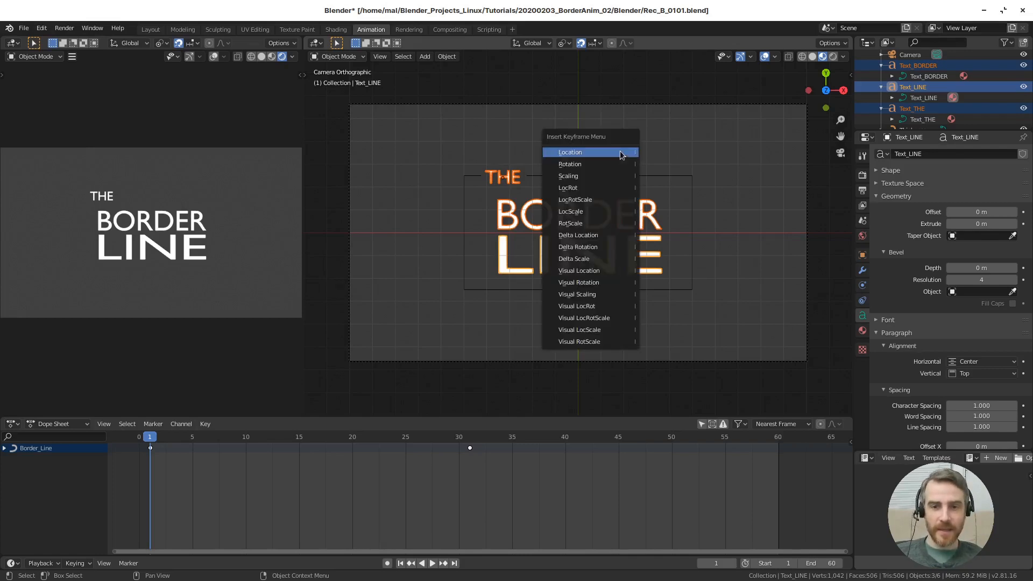
pyautogui.click(620, 152)
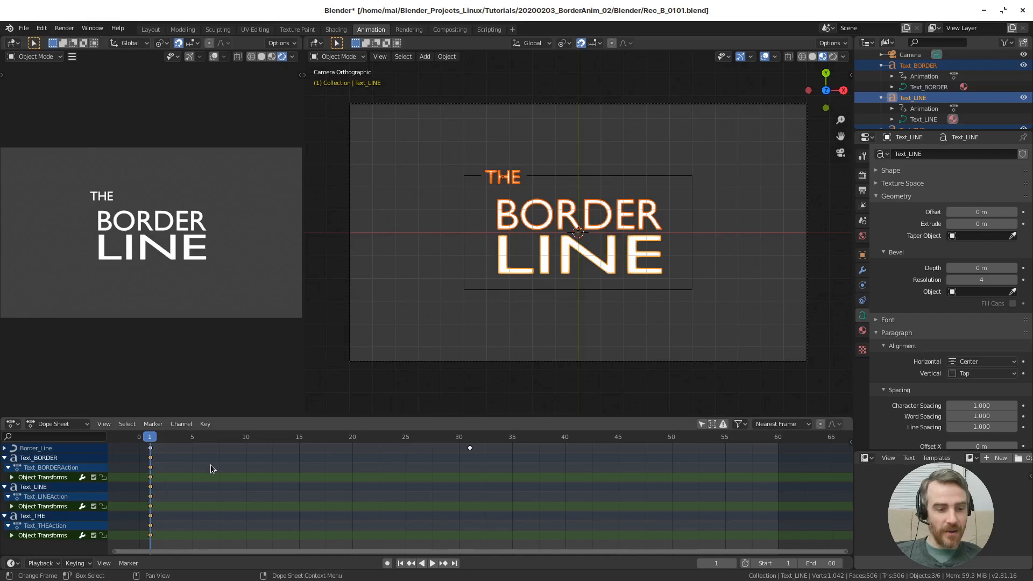
pyautogui.click(12, 477)
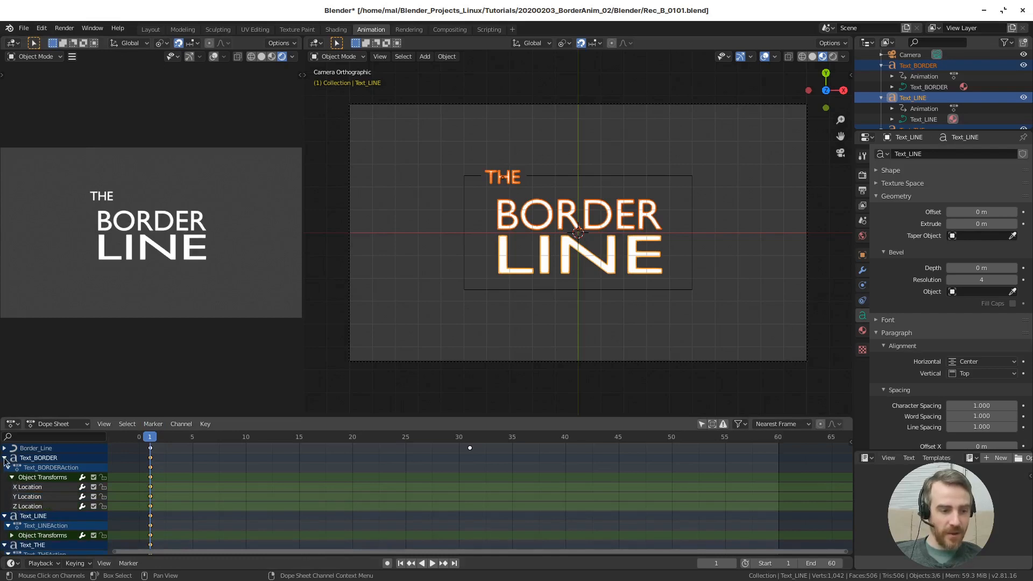
pyautogui.click(12, 477)
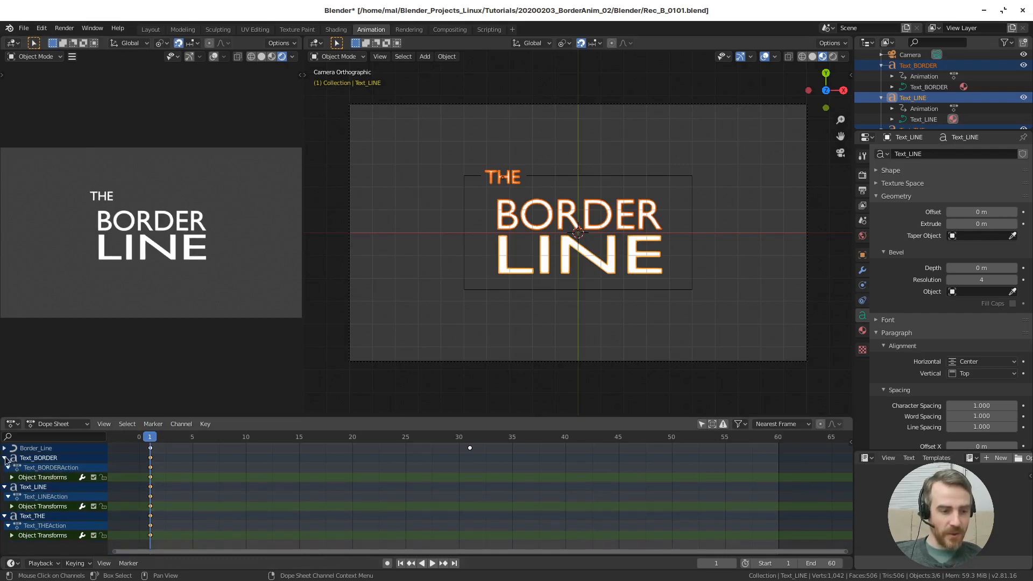
pyautogui.click(5, 458)
pyautogui.click(4, 467)
pyautogui.click(2, 480)
pyautogui.click(5, 477)
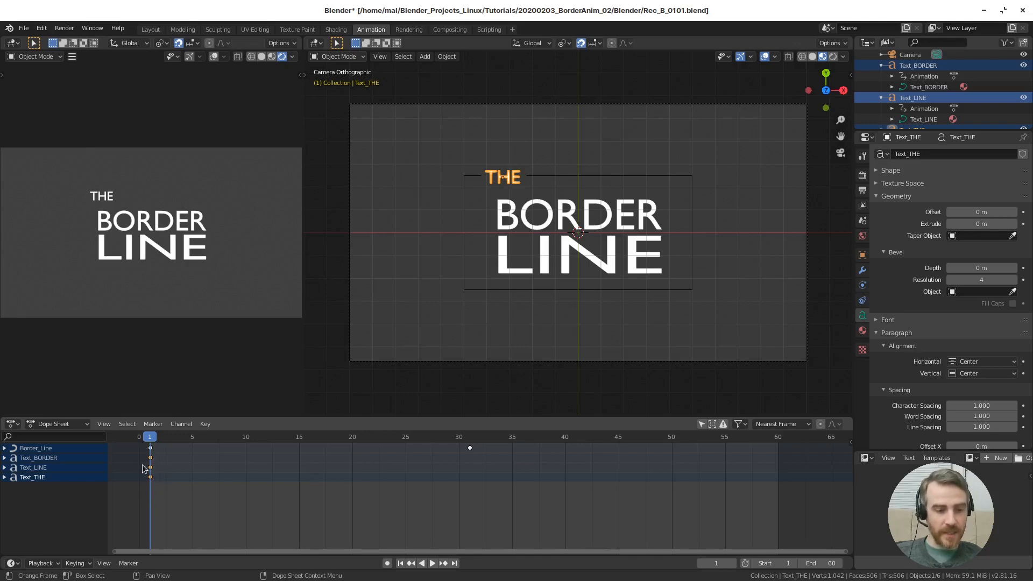
# Move the Location keyframes of the three text objects from frame 1 to frame 60.
pyautogui.moveTo(137, 455); pyautogui.dragTo(170, 502)
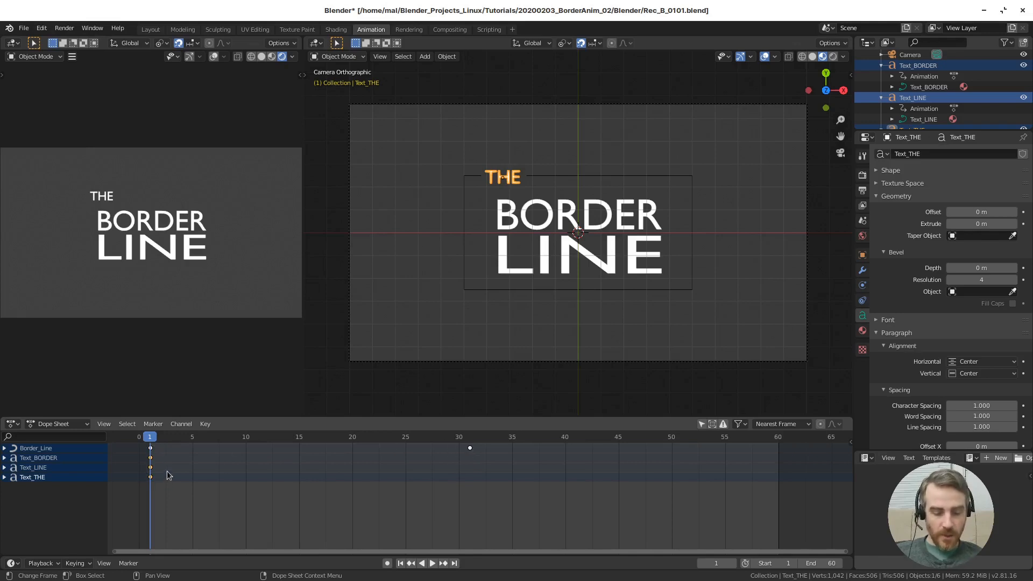
pyautogui.press('g')
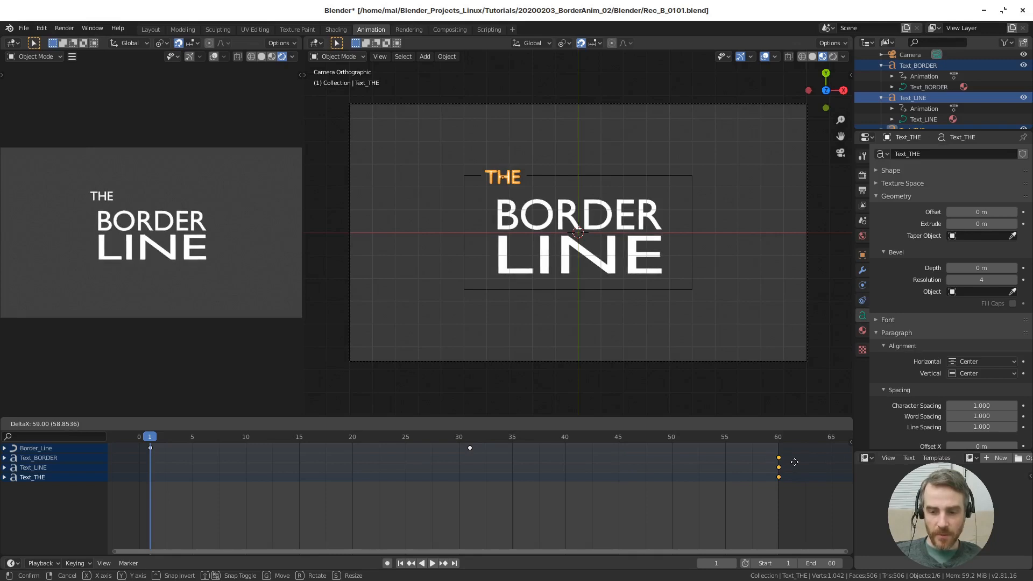
pyautogui.click(795, 462)
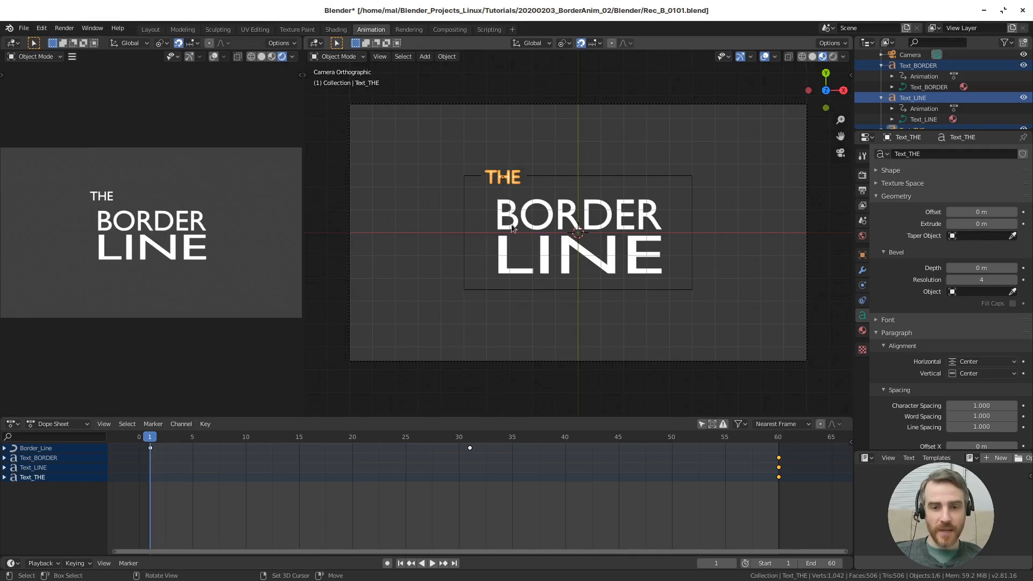
# Add Text_BORDER and Text_LINE to the selection with Text_THE, and try moving the three objects before cancelling the move.
pyautogui.keyDown('shift'); pyautogui.click(507, 251); pyautogui.keyUp('shift')
pyautogui.keyDown('shift'); pyautogui.click(505, 251); pyautogui.keyUp('shift')
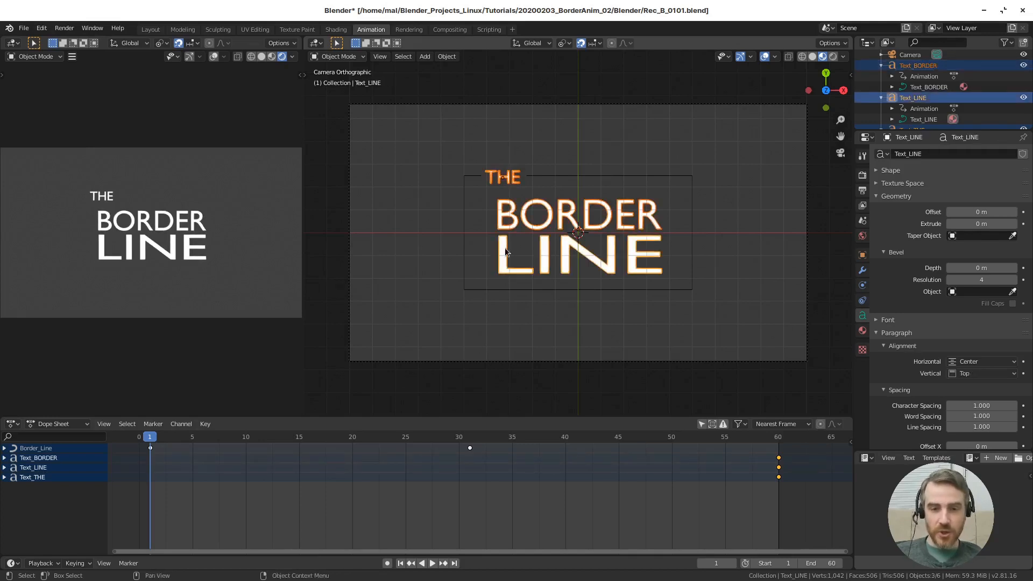
pyautogui.press('g')
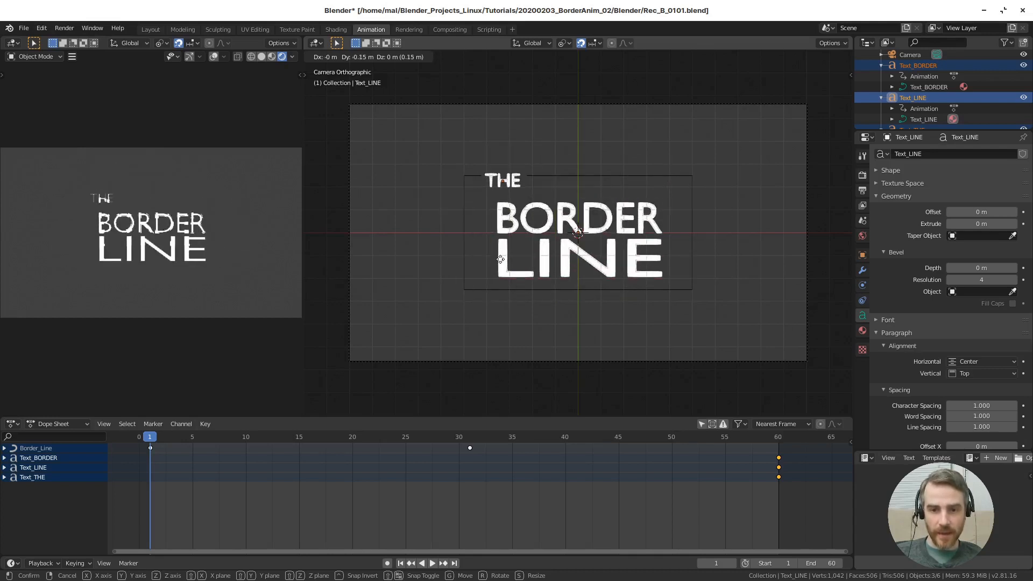
pyautogui.press('Escape')
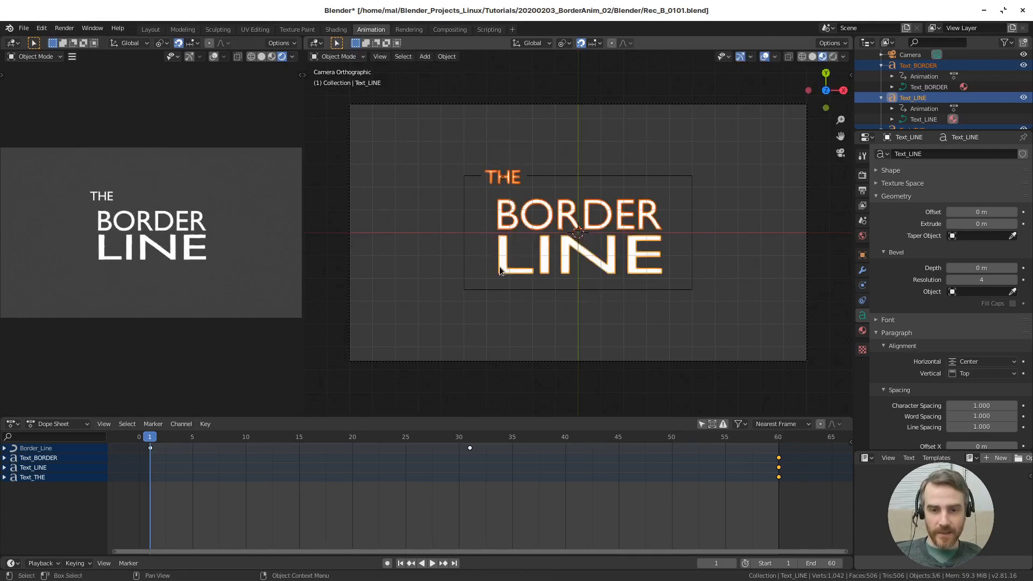
# Check the grid scale in the Layout workspace's viewport overlays, and return to the Animation workspace.
pyautogui.click(777, 56)
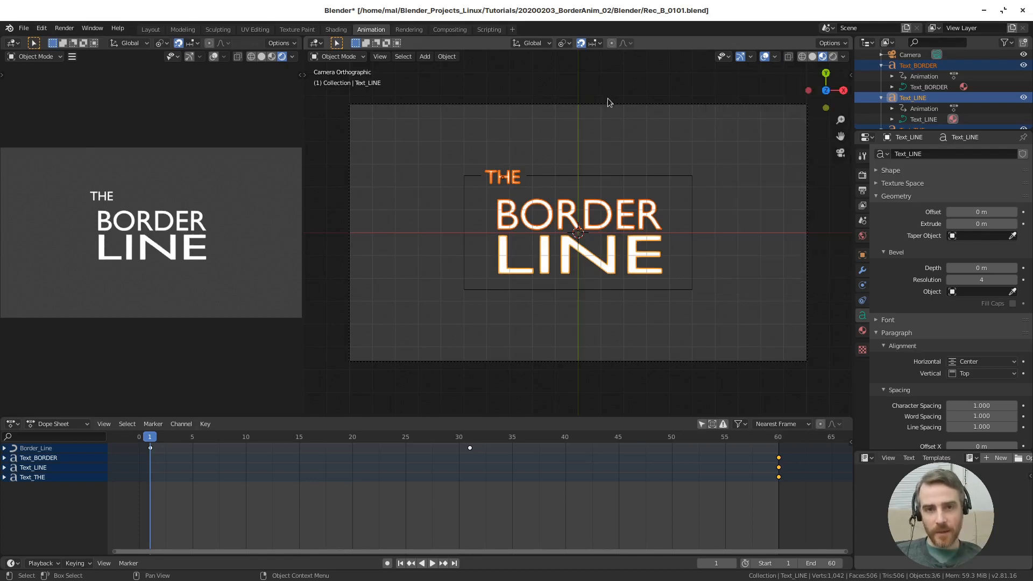
pyautogui.click(151, 31)
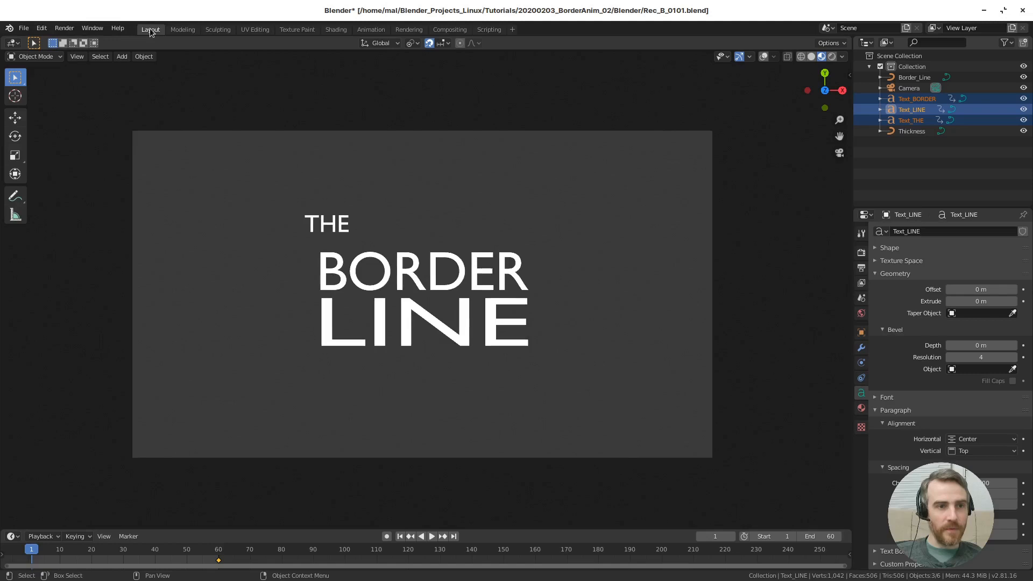
pyautogui.click(773, 57)
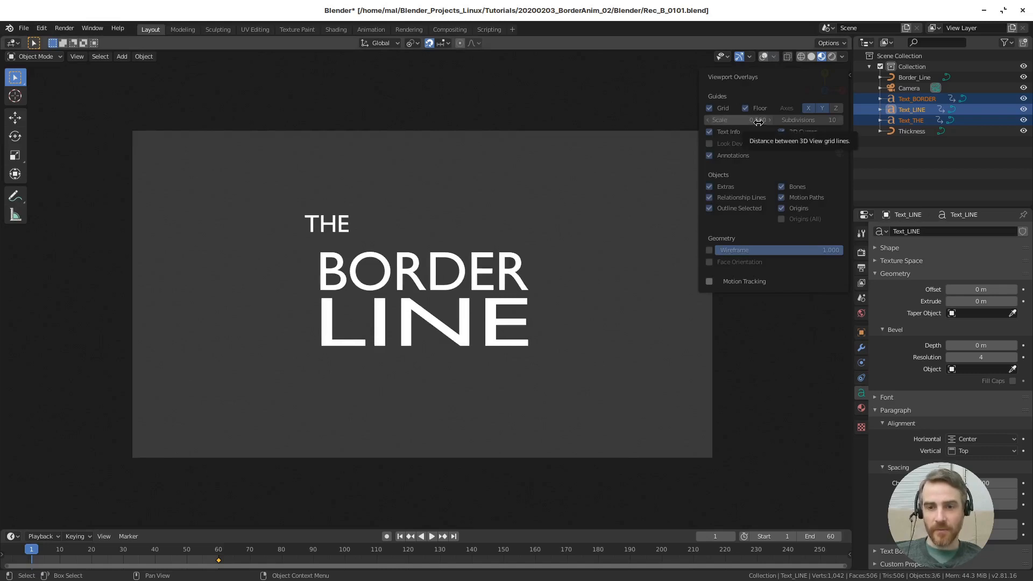
pyautogui.click(371, 30)
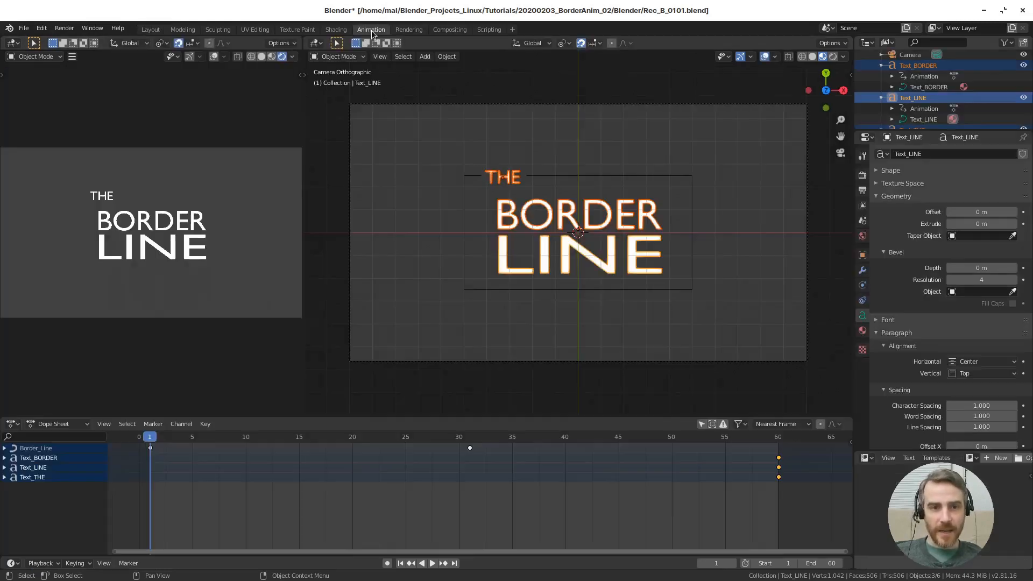
# Set the grid scale in the Animation workspace's viewport overlays to 0.5.
pyautogui.click(775, 55)
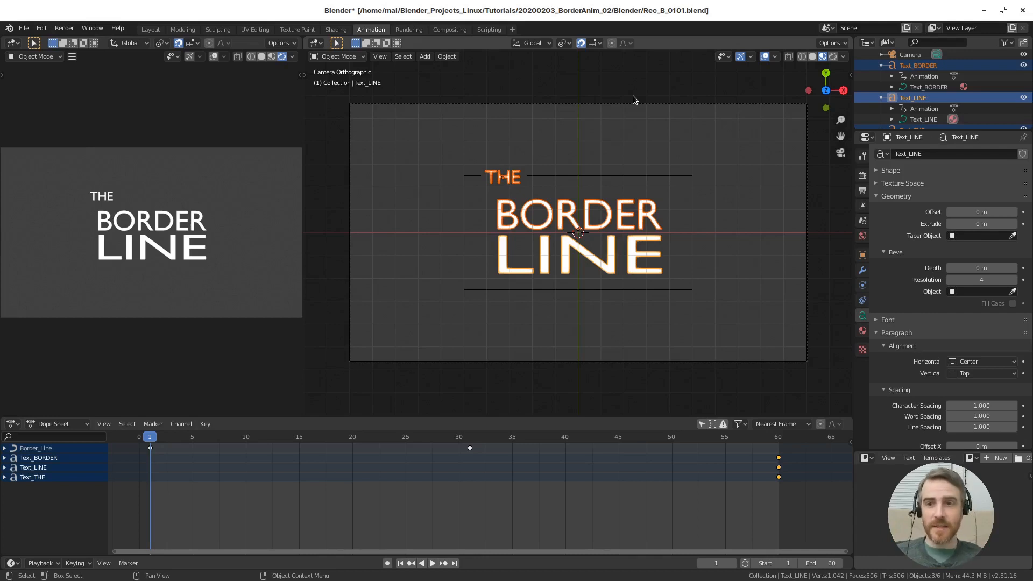
pyautogui.click(775, 56)
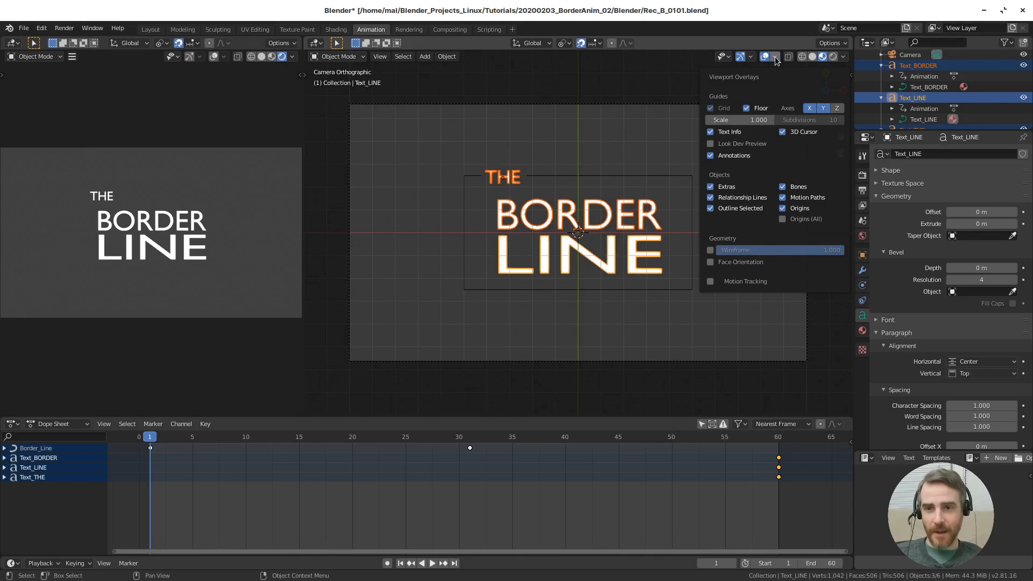
pyautogui.click(748, 120)
pyautogui.write('1.0.5')
pyautogui.press('Return')
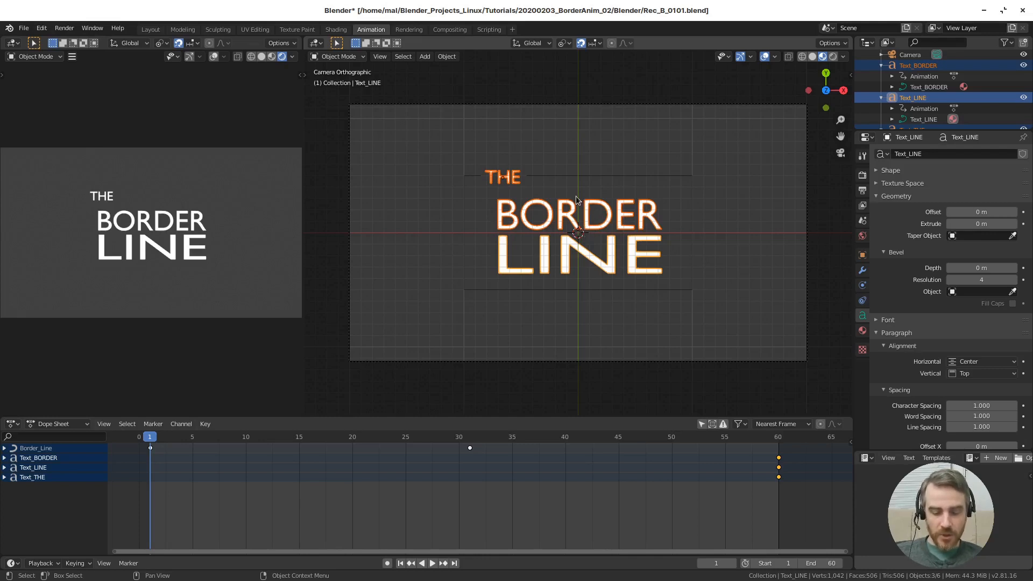
# Try a snapped move of the three text objects, cancel it, and edit the viewport grid scale again.
pyautogui.press('g')
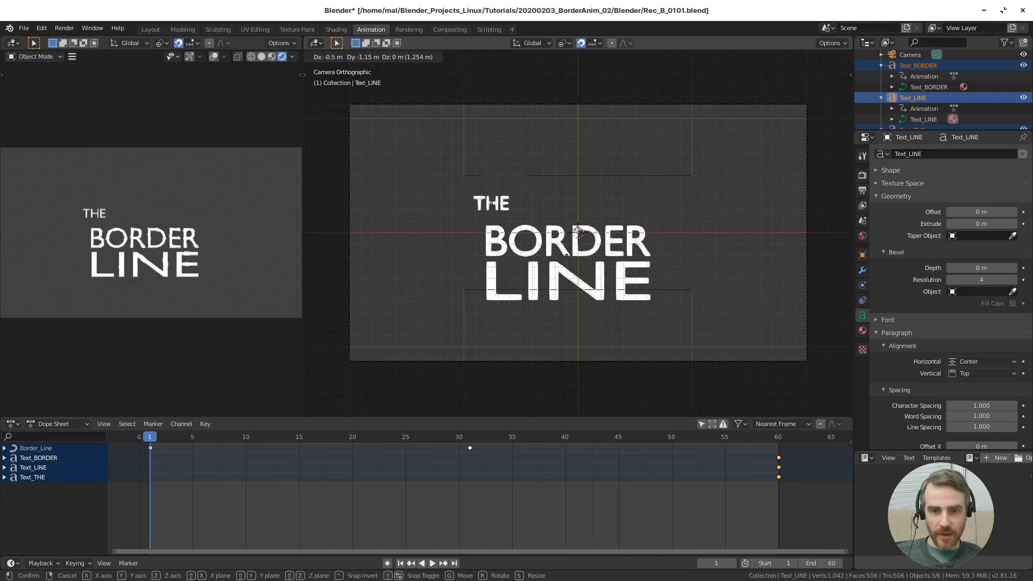
pyautogui.rightClick(578, 206)
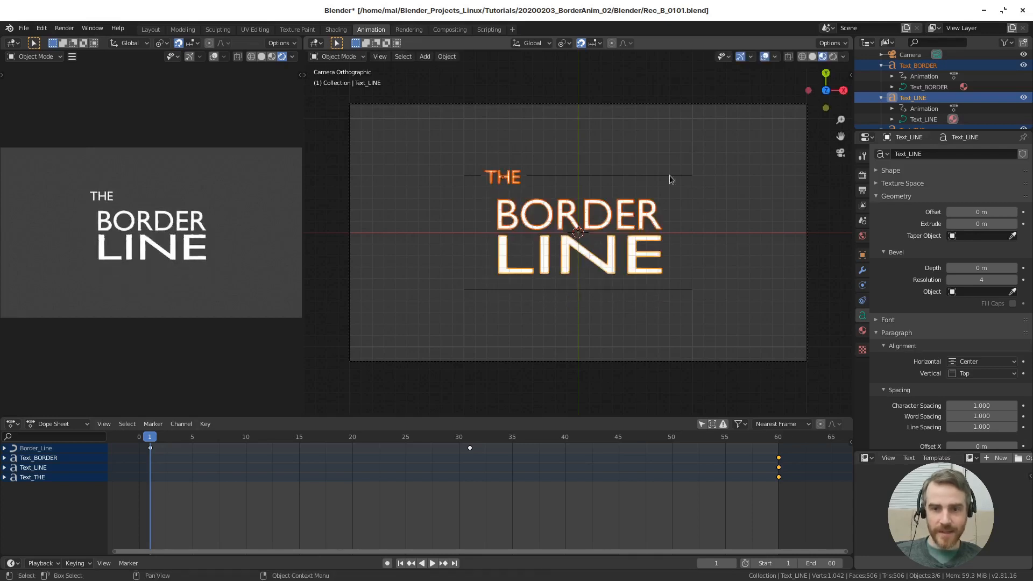
pyautogui.click(775, 56)
pyautogui.click(741, 120)
pyautogui.write('0.5')
pyautogui.press('BackSpace')
pyautogui.press('BackSpace')
pyautogui.press('BackSpace')
pyautogui.press('Return')
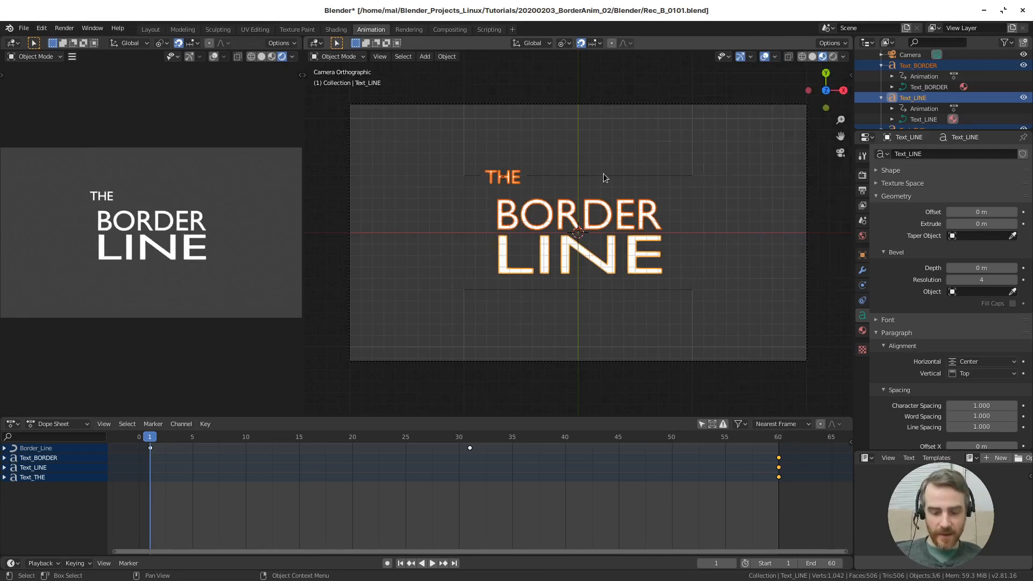
# Move the three text objects down about 5.5 m along Y and insert Location keyframes at frame 1.
pyautogui.press('g')
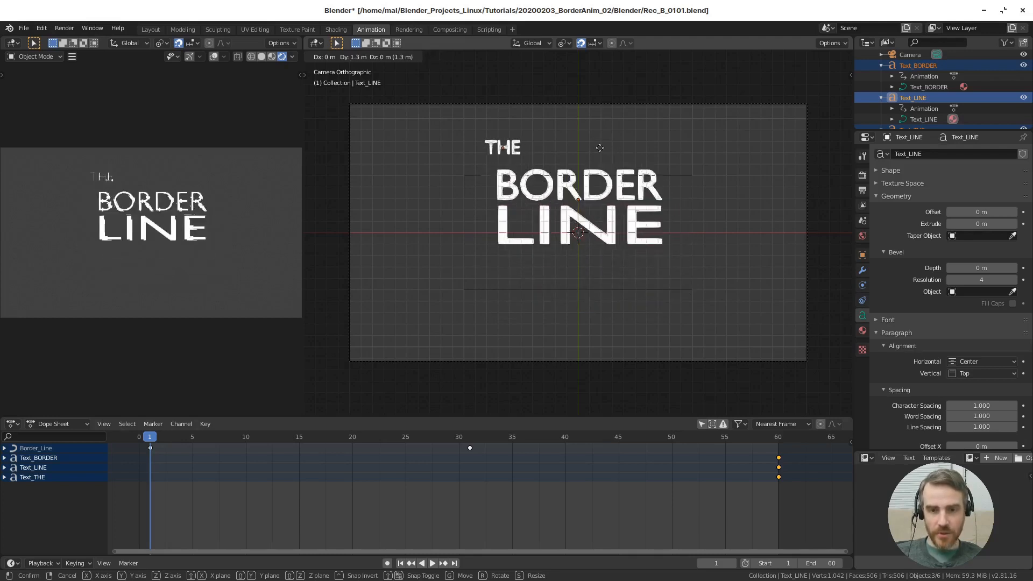
pyautogui.press('y')
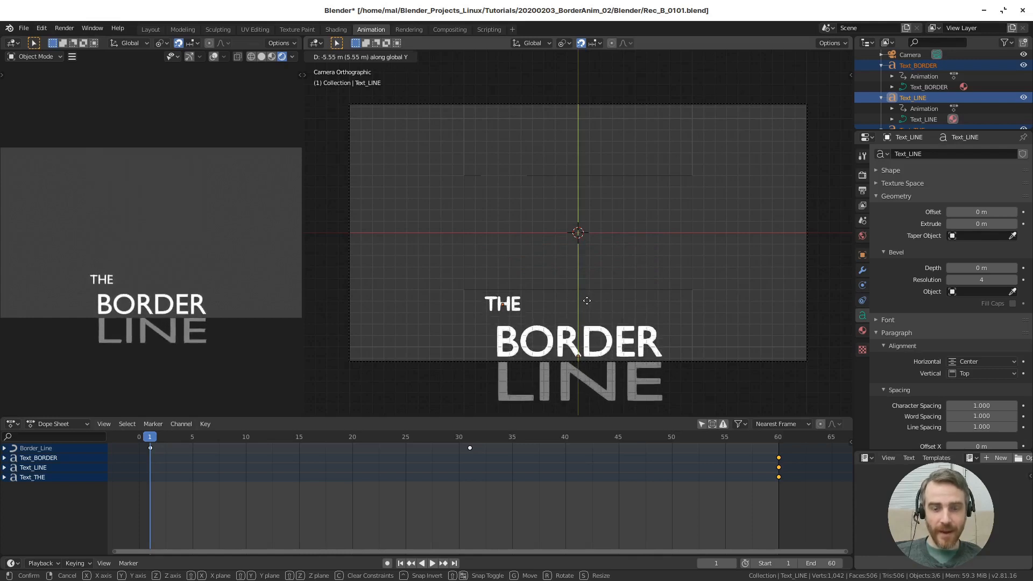
pyautogui.click(587, 299)
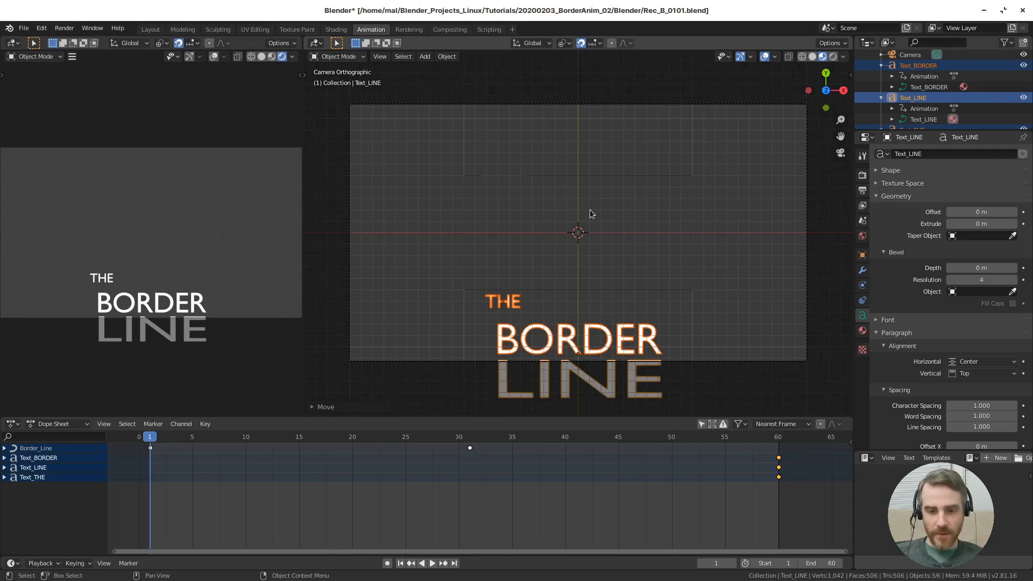
pyautogui.press('i')
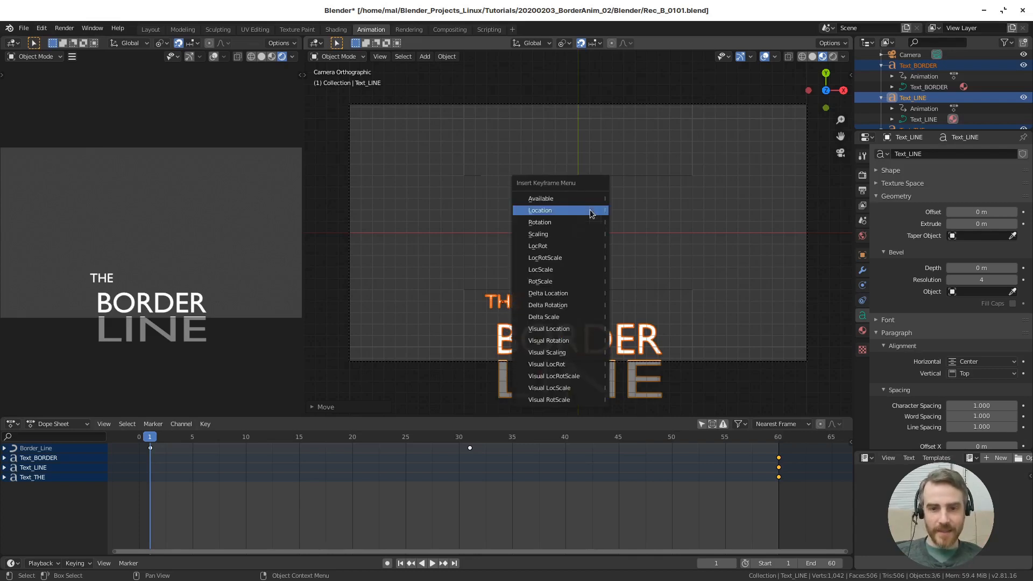
pyautogui.click(591, 213)
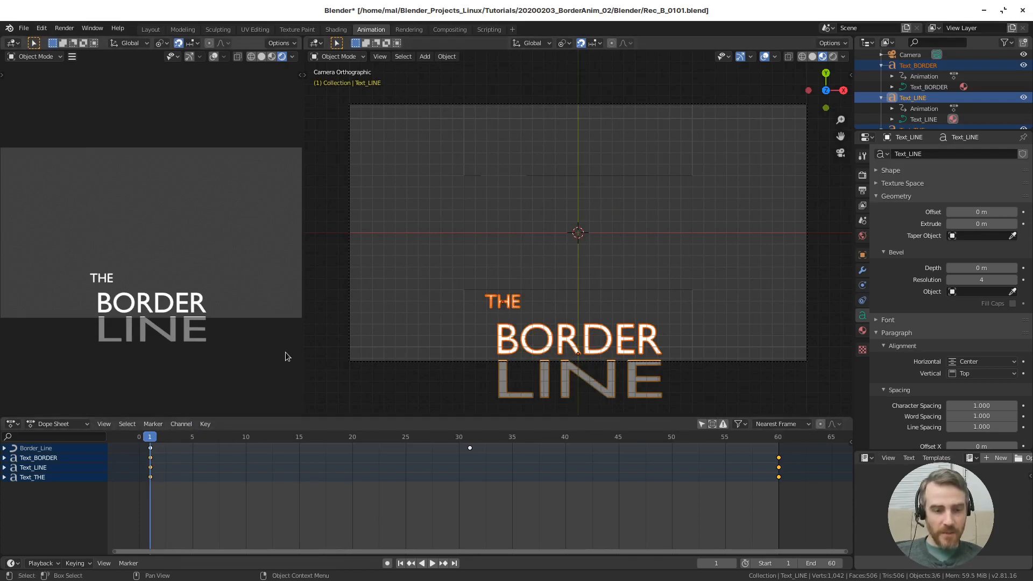
# Play the animation to review the text rising into the border, stop playback, and return to frame 1.
pyautogui.press('space')
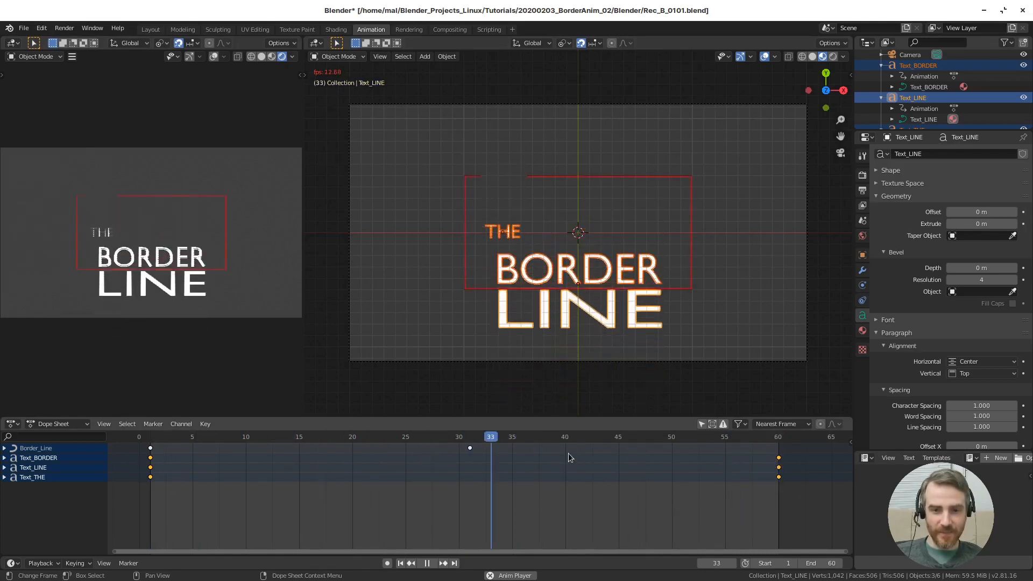
pyautogui.click(258, 434)
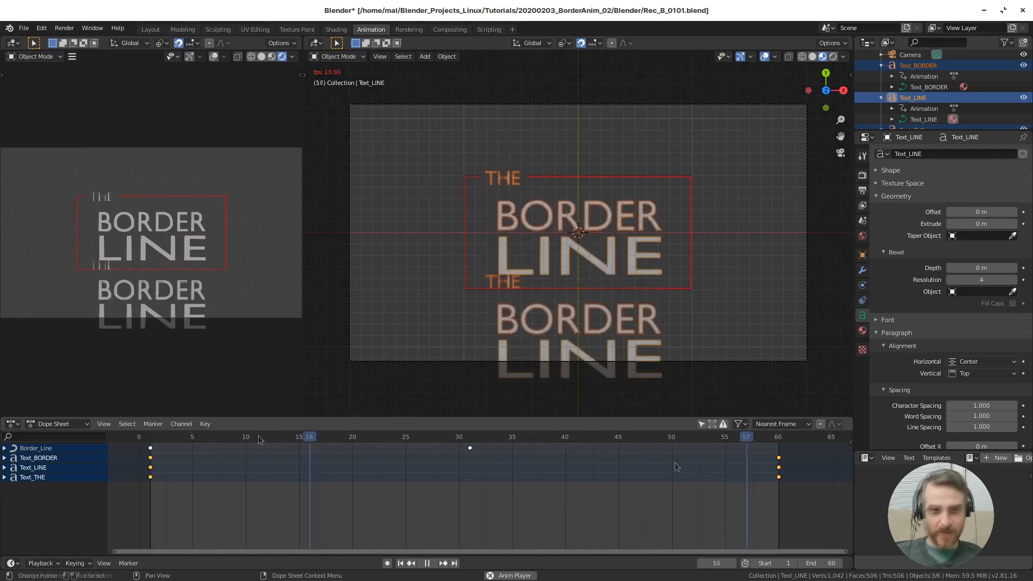
pyautogui.press('space')
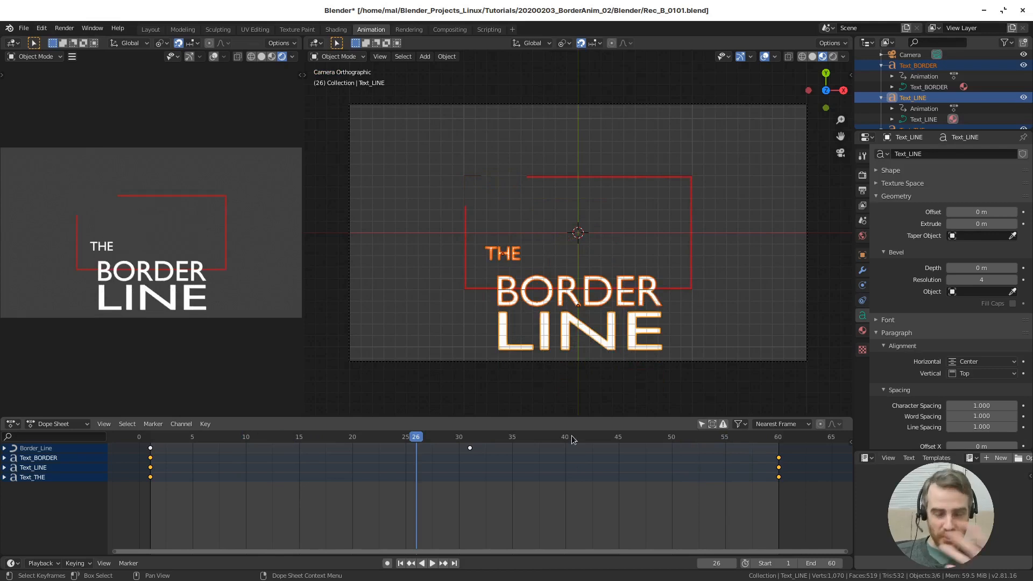
pyautogui.moveTo(419, 438); pyautogui.dragTo(152, 437)
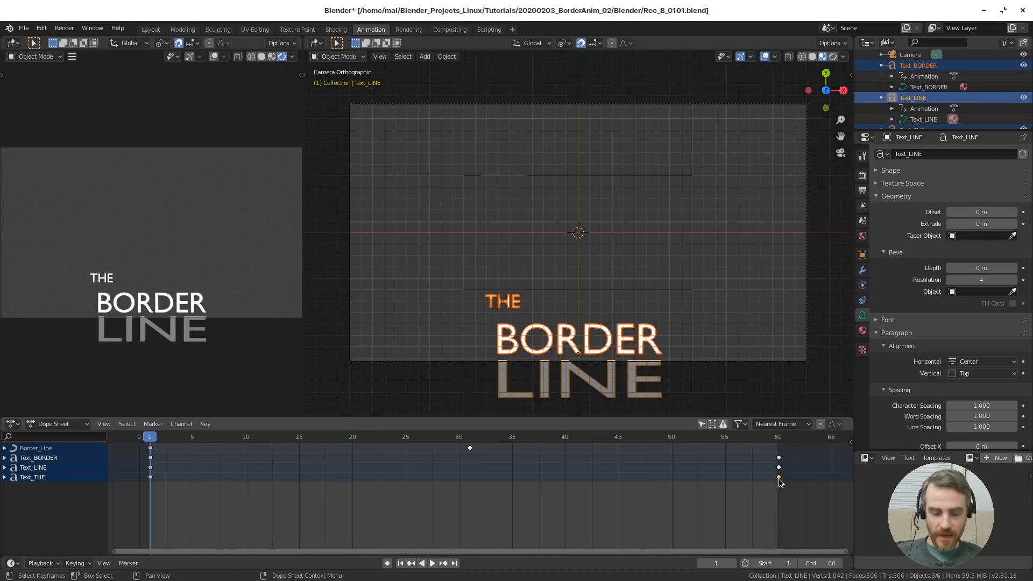
# Move Text_THE's end keyframe from frame 60 to frame 20, and play the animation to check its timing.
pyautogui.press('g')
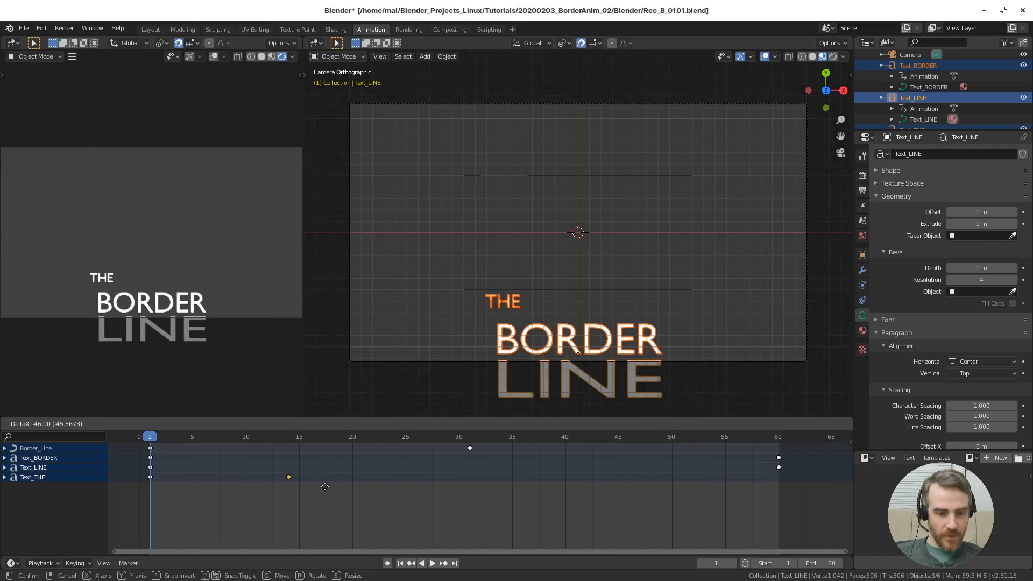
pyautogui.click(358, 484)
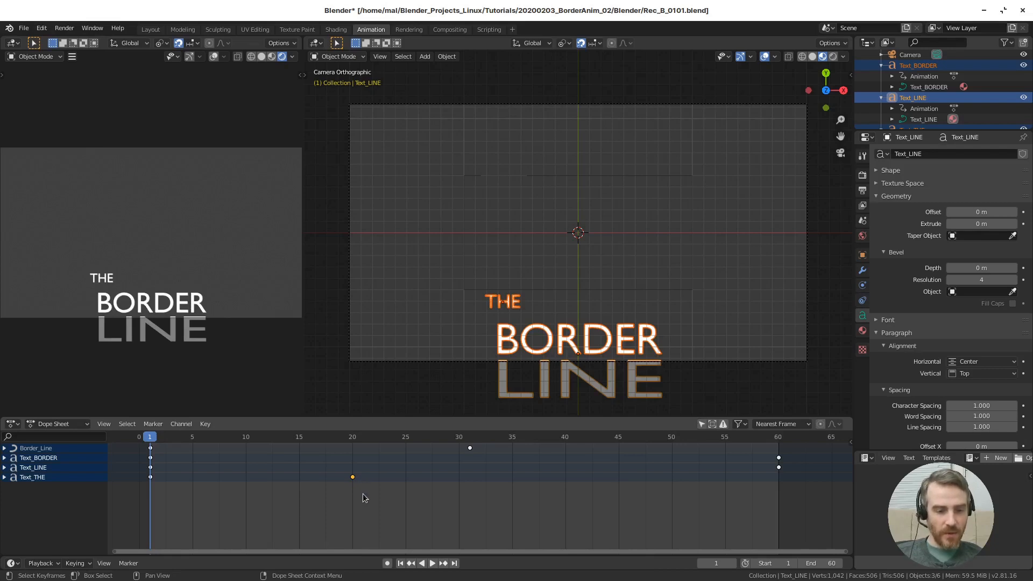
pyautogui.press('space')
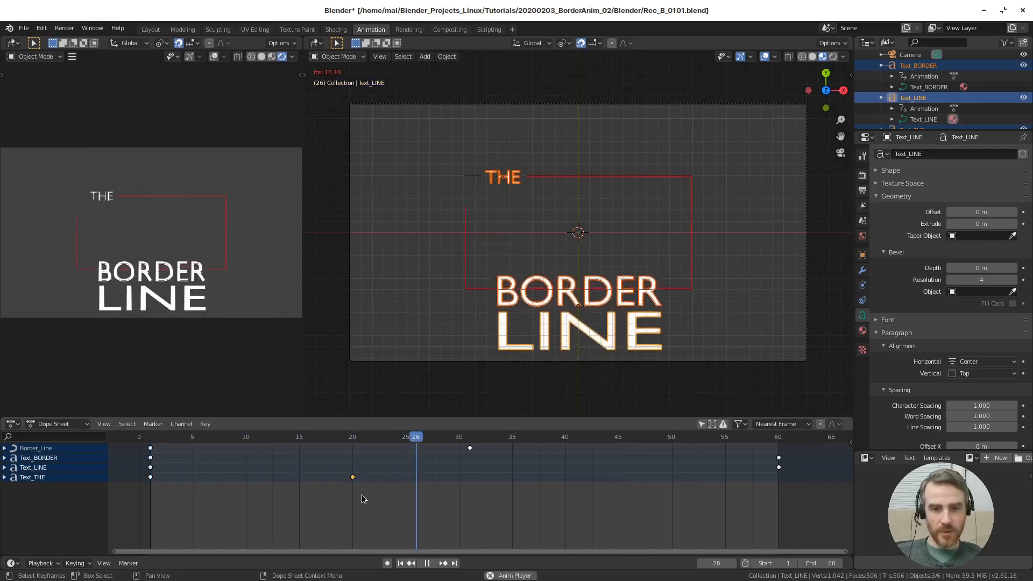
pyautogui.press('space')
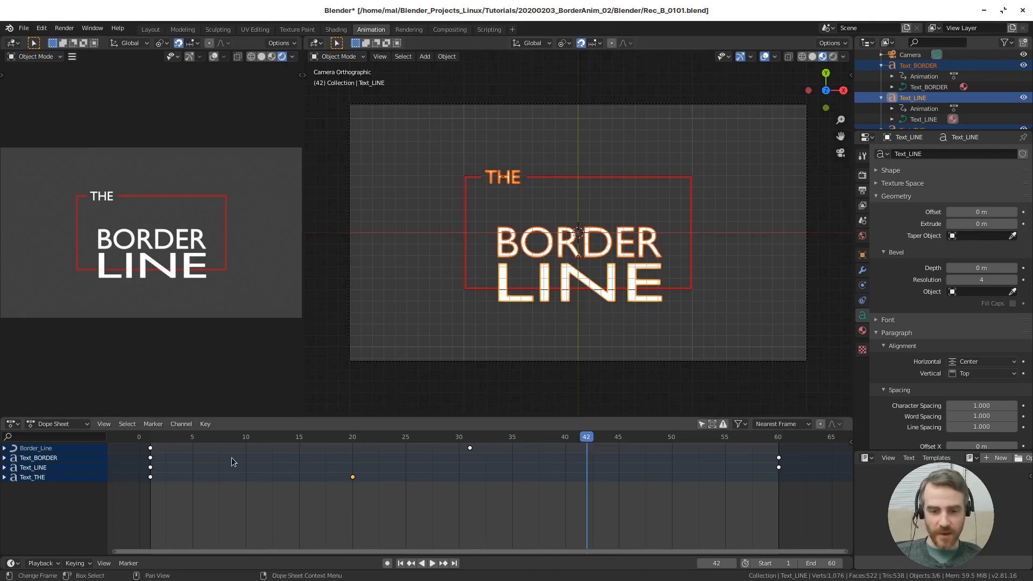
# Mute the Object Transforms channels of Text_BORDER and Text_LINE, play the animation to check Text_THE alone, and return to frame 1.
pyautogui.click(4, 457)
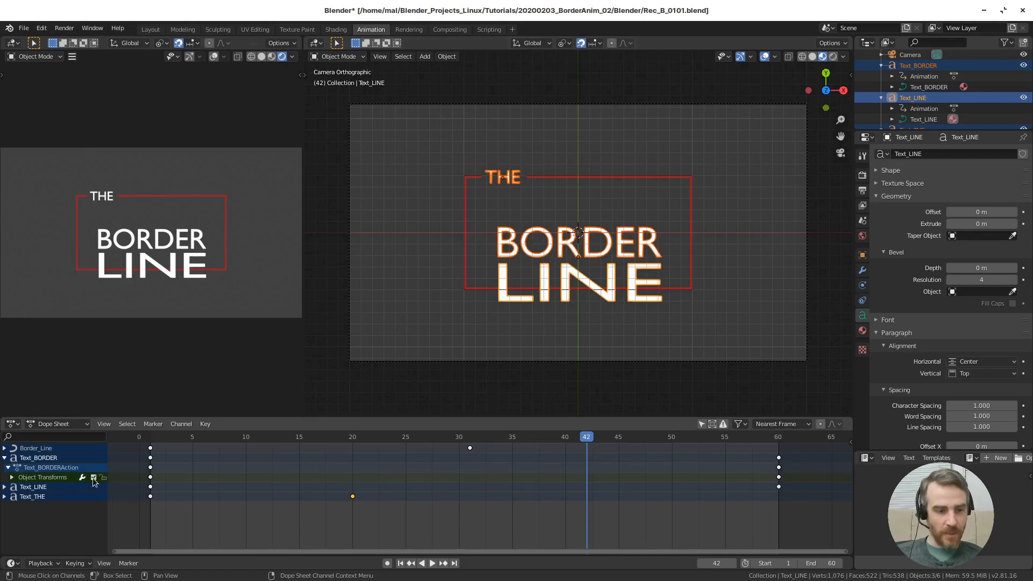
pyautogui.click(94, 477)
pyautogui.click(5, 487)
pyautogui.click(94, 506)
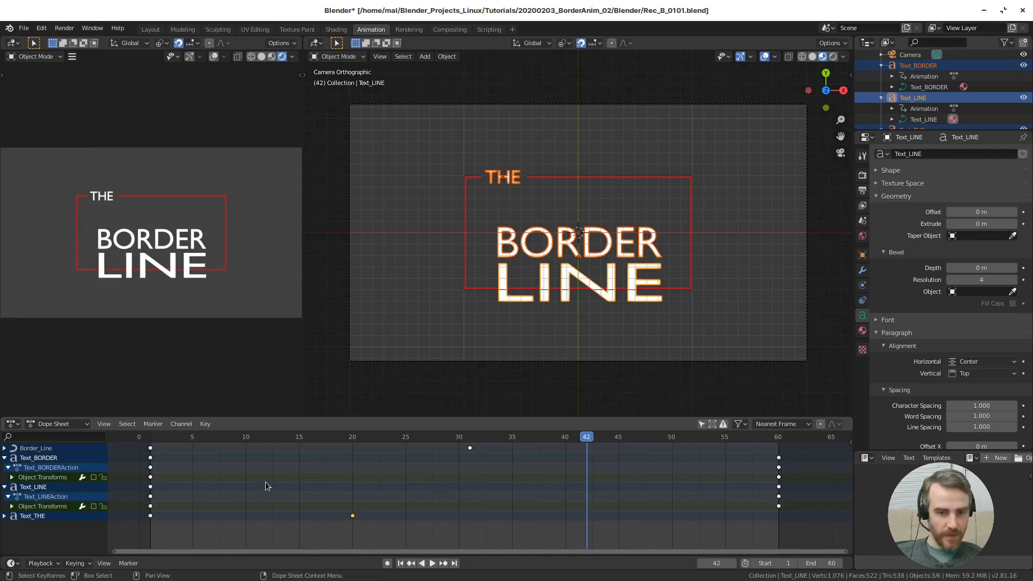
pyautogui.press('space')
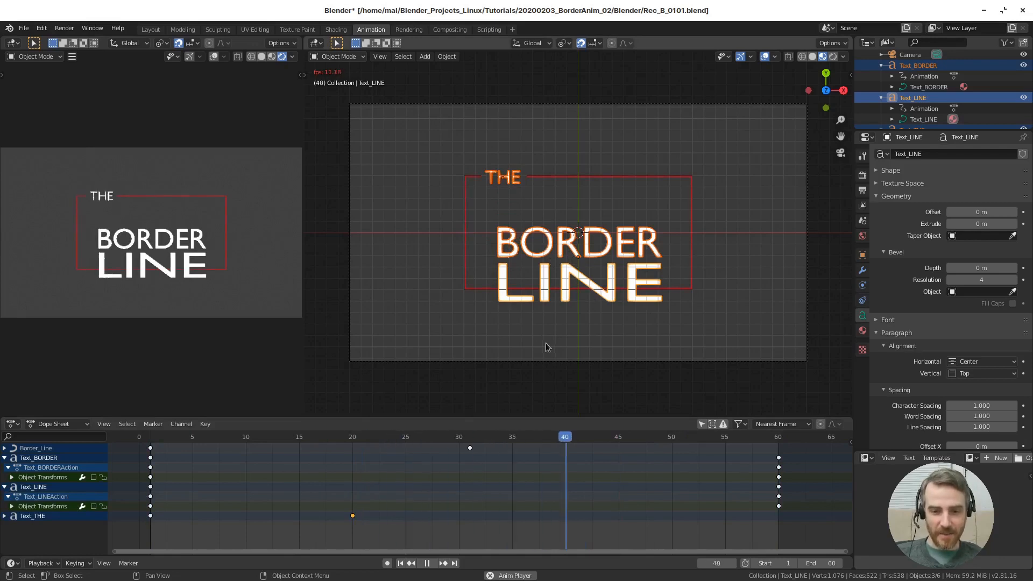
pyautogui.press('space')
pyautogui.moveTo(593, 438); pyautogui.dragTo(150, 439)
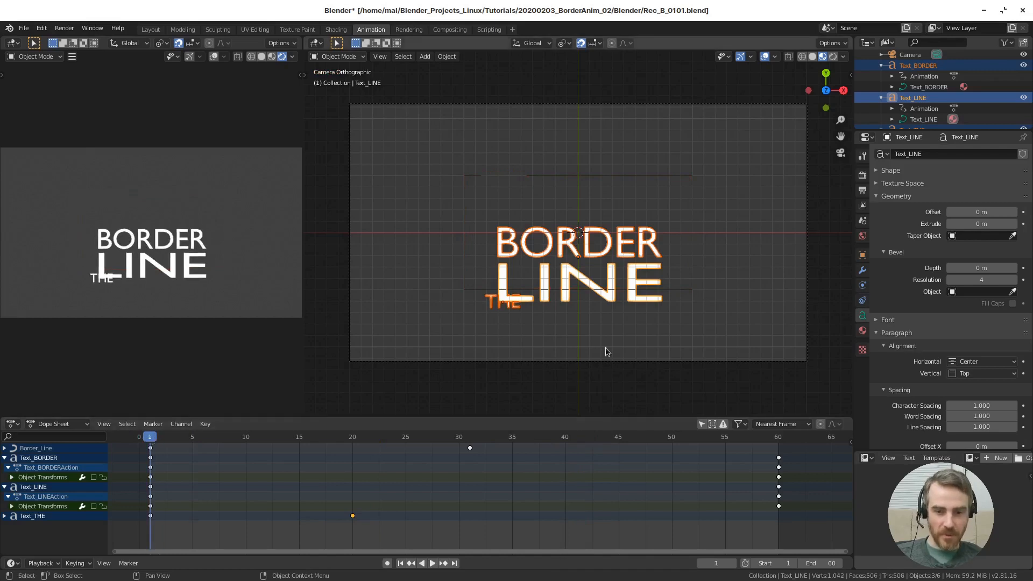
# Unmute the Object Transforms of Text_BORDER and Text_LINE at frame 1, mute them again, and collapse both channels.
pyautogui.click(93, 477)
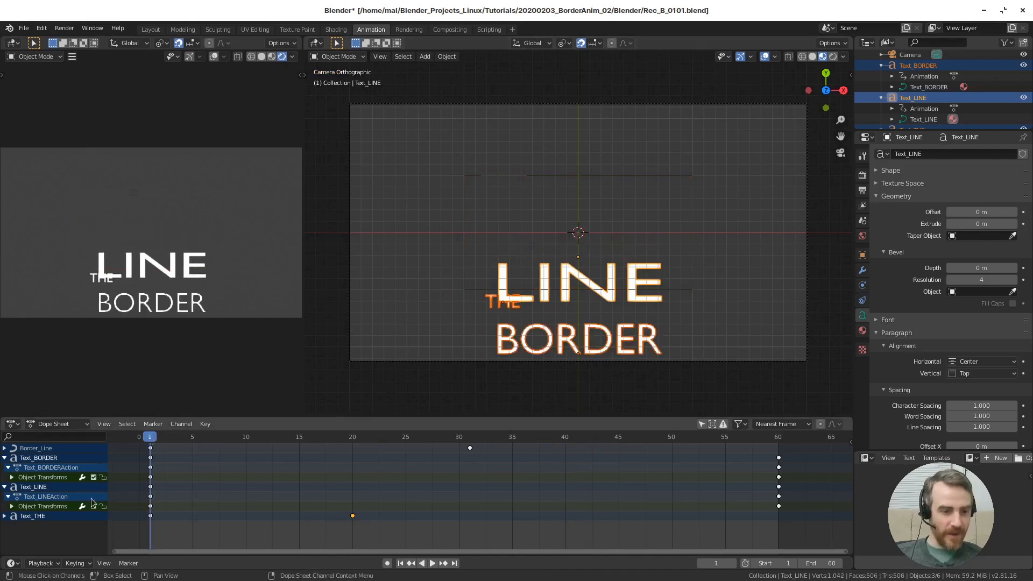
pyautogui.click(93, 506)
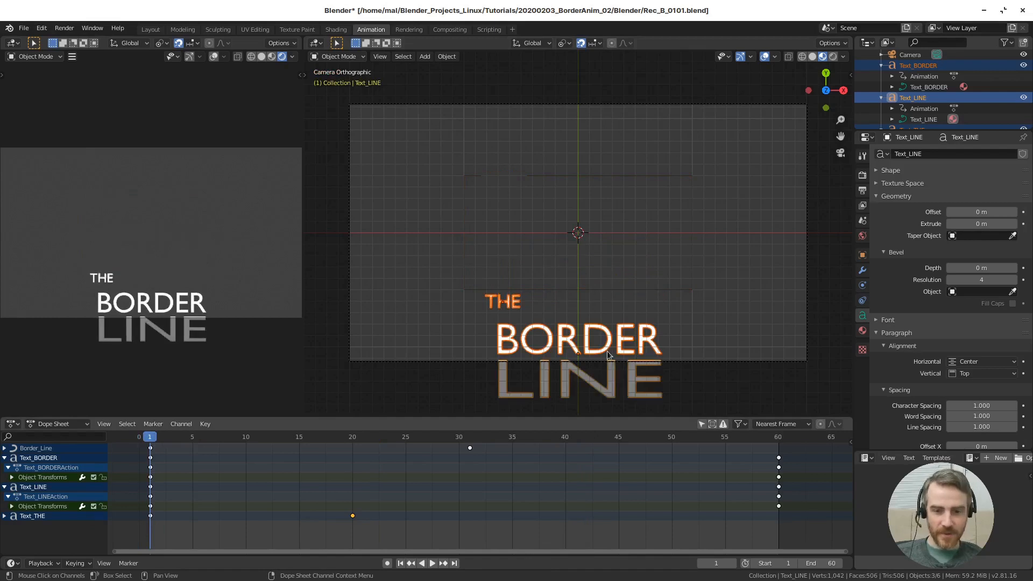
pyautogui.click(94, 477)
pyautogui.click(93, 506)
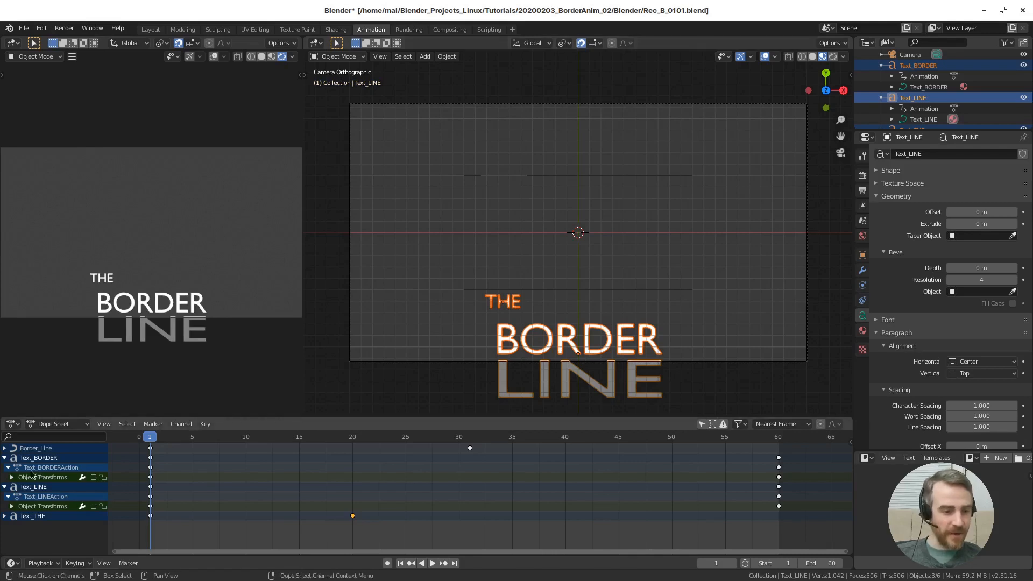
pyautogui.click(4, 458)
pyautogui.click(4, 467)
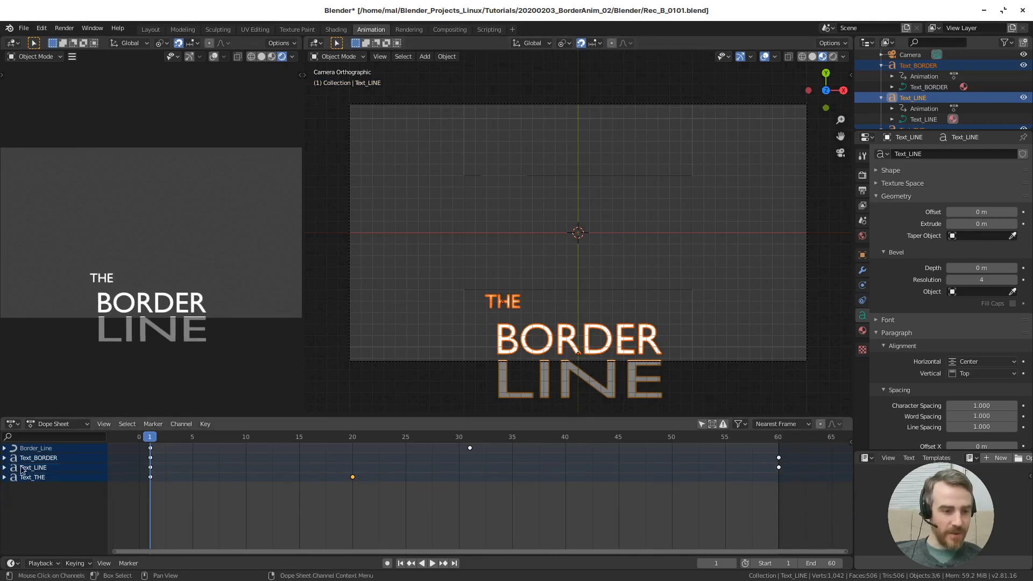
# Play the animation, move Text_THE's end keyframe to frame 10, and play again to check its faster rise.
pyautogui.press('space')
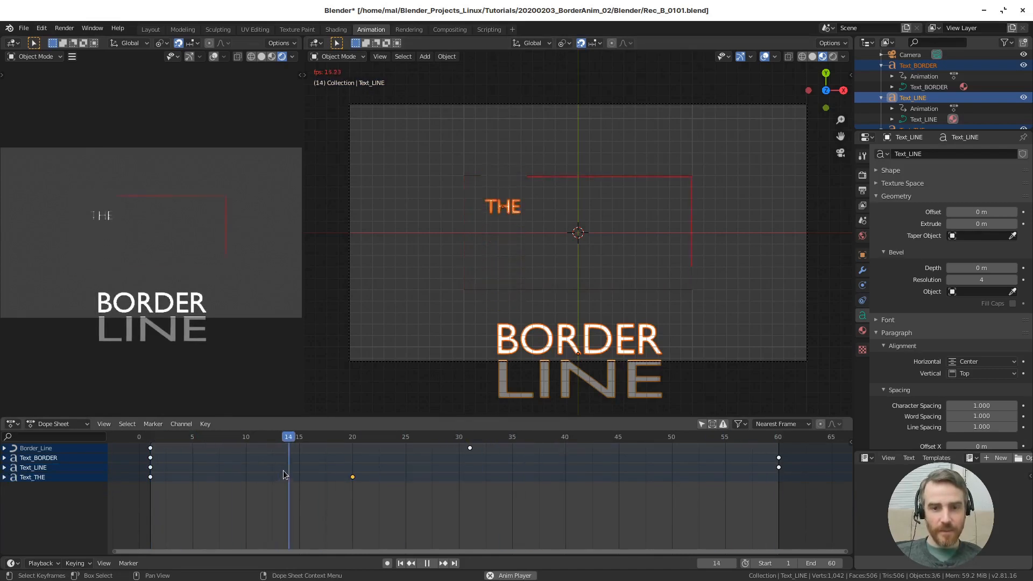
pyautogui.press('space')
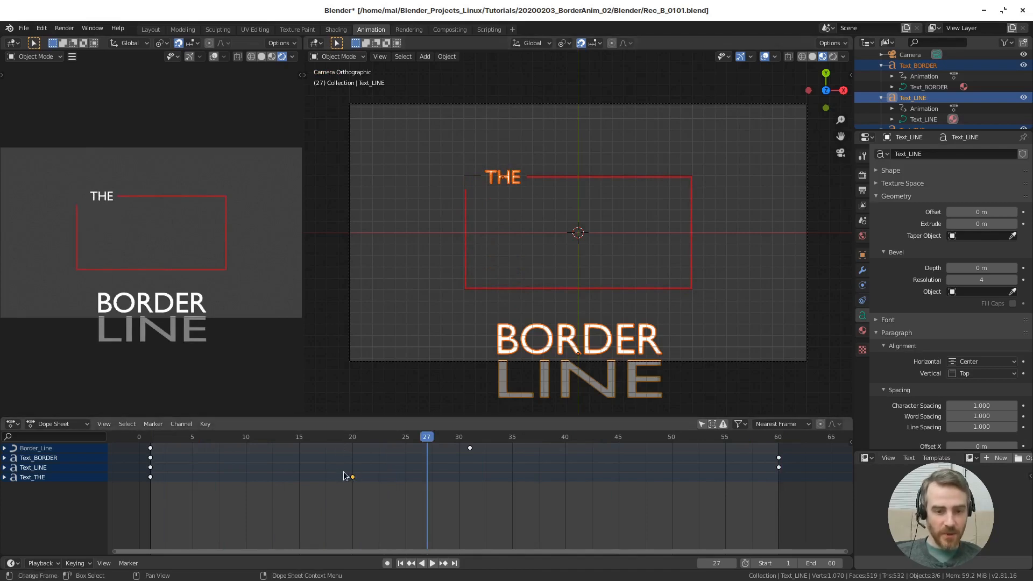
pyautogui.press('g')
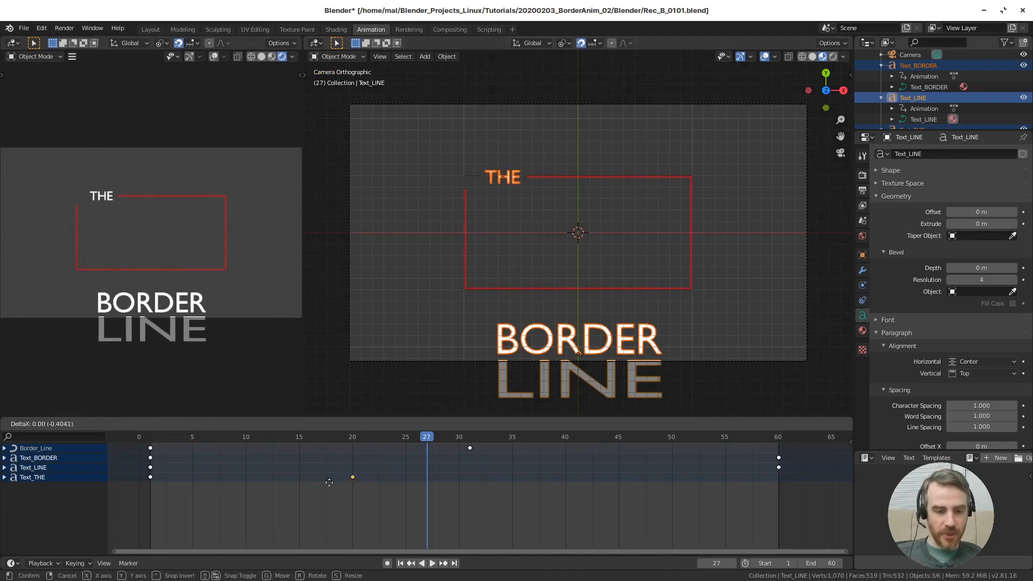
pyautogui.click(244, 490)
pyautogui.press('g')
pyautogui.click(256, 486)
pyautogui.press('space')
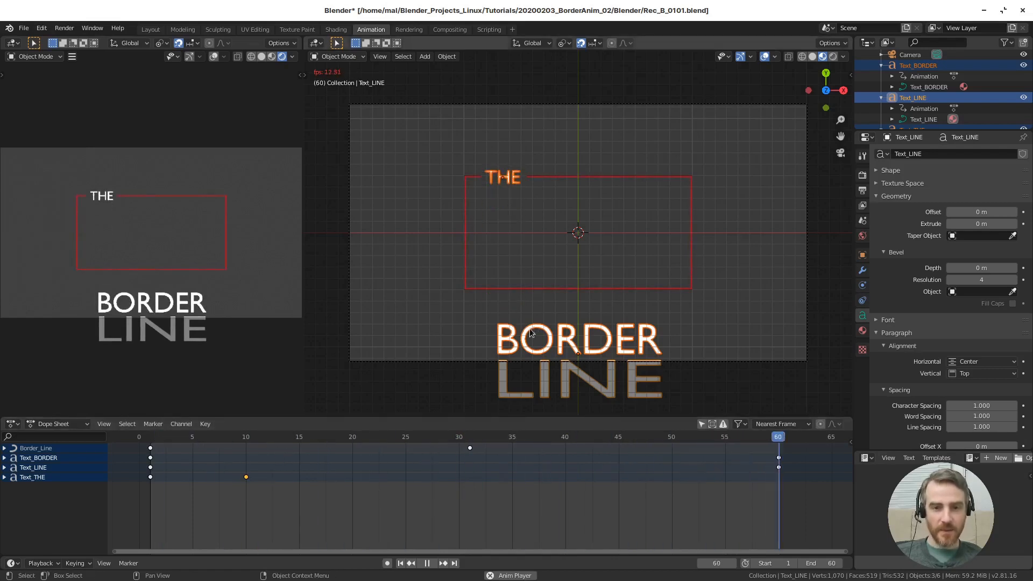
pyautogui.press('space')
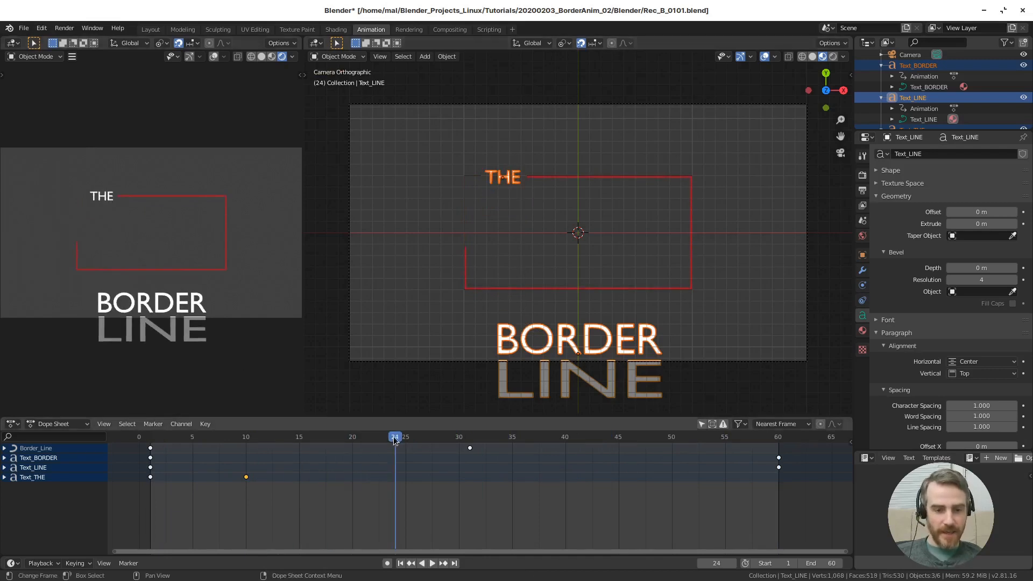
# Shift both Border_Line keyframes to frames 10 and 40 so the border starts when Text_THE arrives, and play the animation.
pyautogui.moveTo(365, 439); pyautogui.dragTo(244, 442)
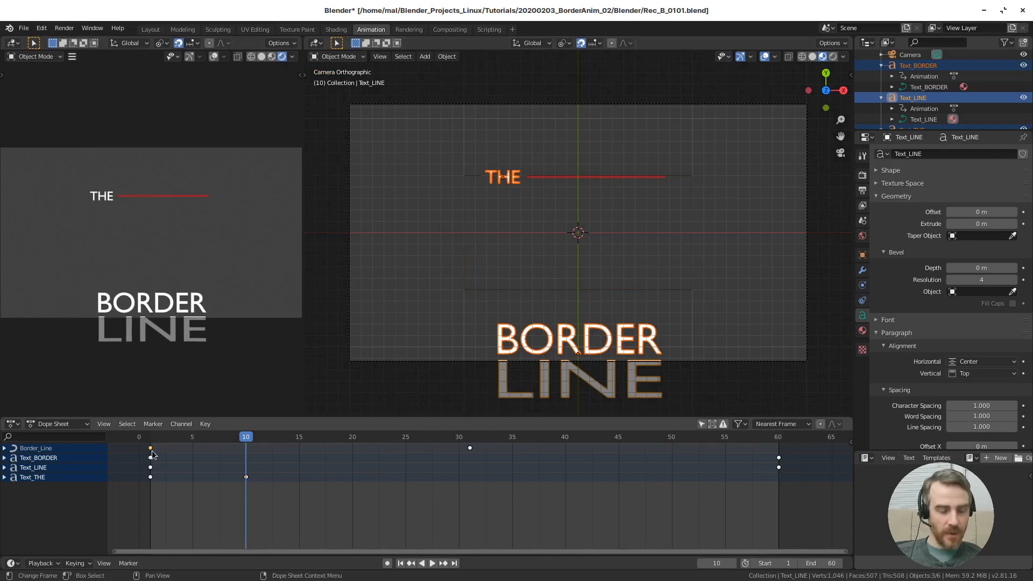
pyautogui.keyDown('shift'); pyautogui.click(469, 448); pyautogui.keyUp('shift')
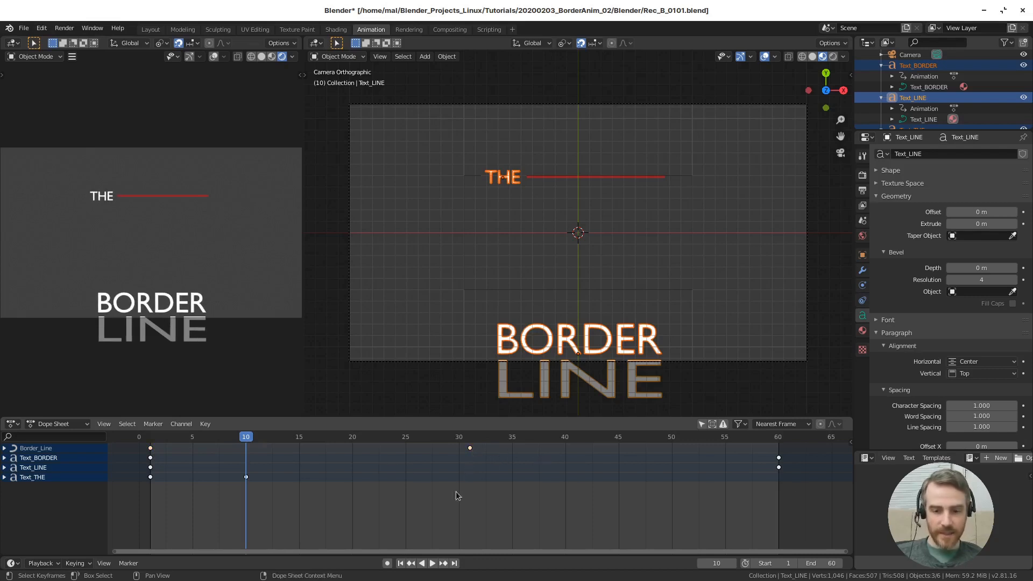
pyautogui.moveTo(495, 449); pyautogui.dragTo(139, 448)
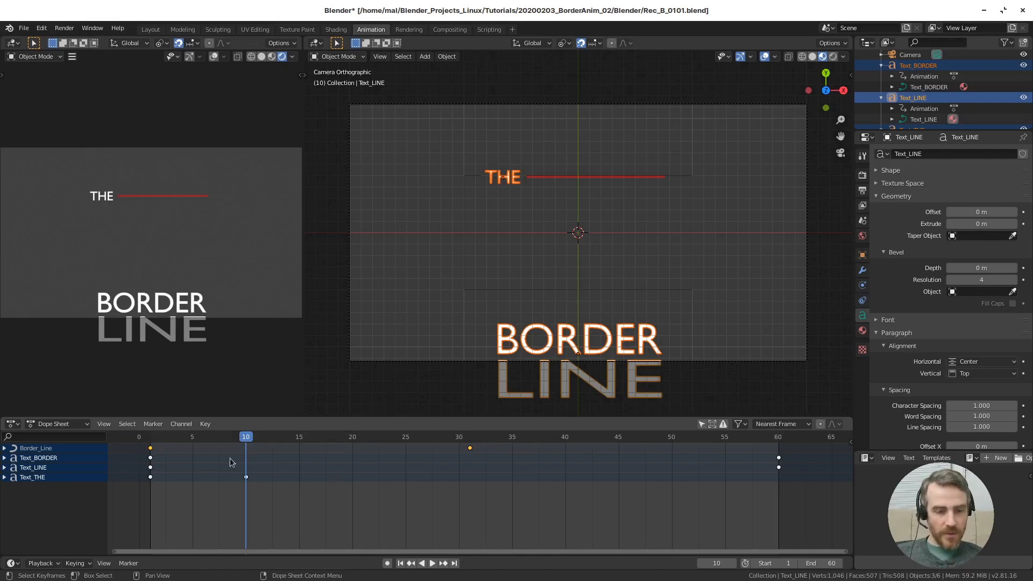
pyautogui.press('g')
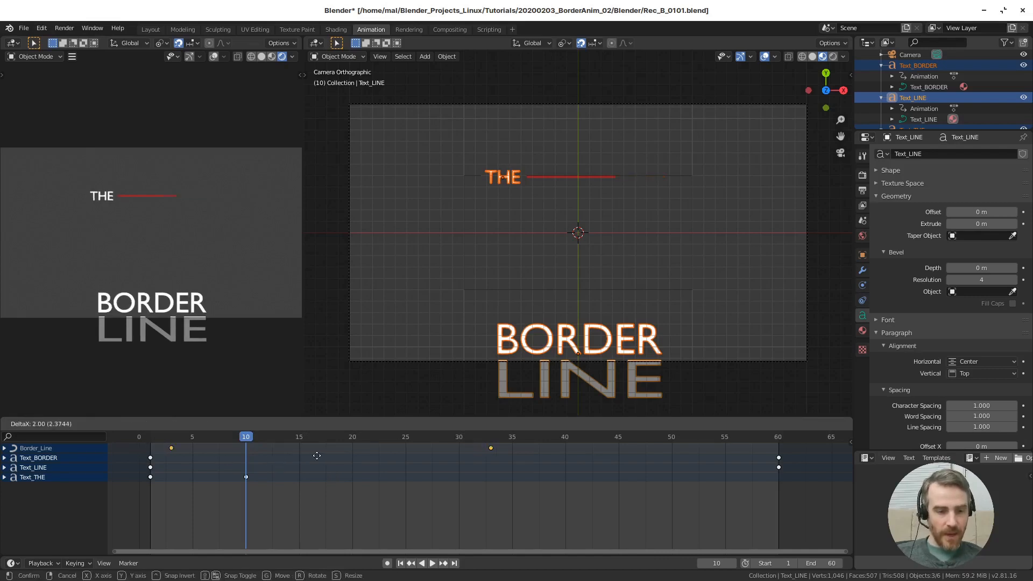
pyautogui.click(376, 455)
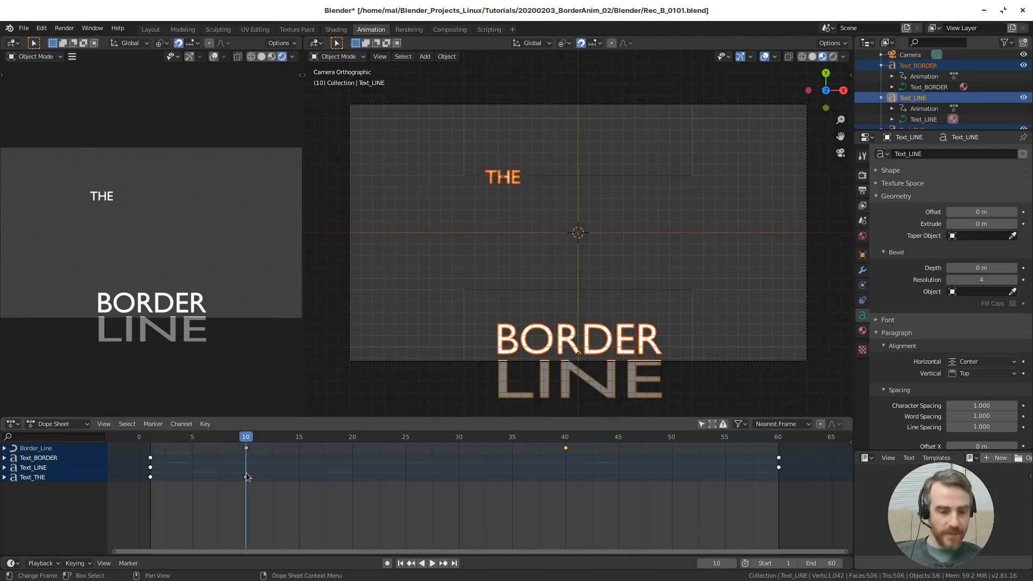
pyautogui.press('space')
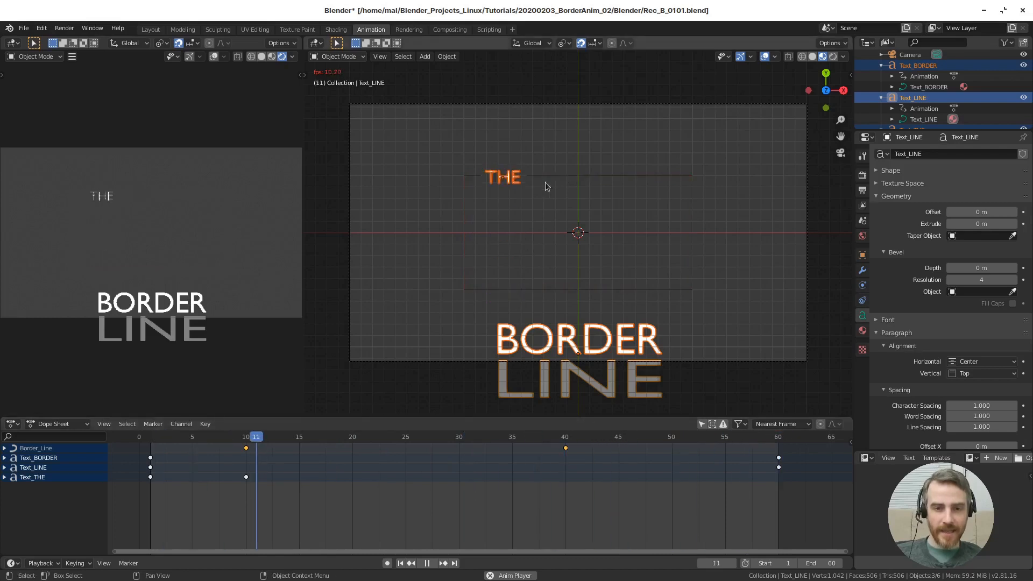
pyautogui.press('space')
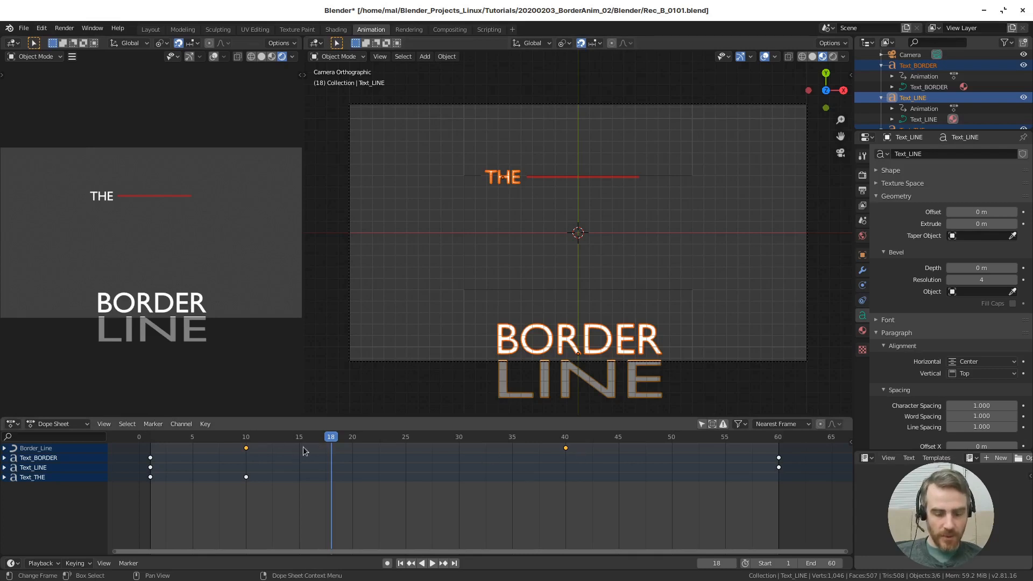
# Shift both Border_Line keyframes two frames earlier, to frames 8 and 38, and play the animation to check the overlap.
pyautogui.press('g')
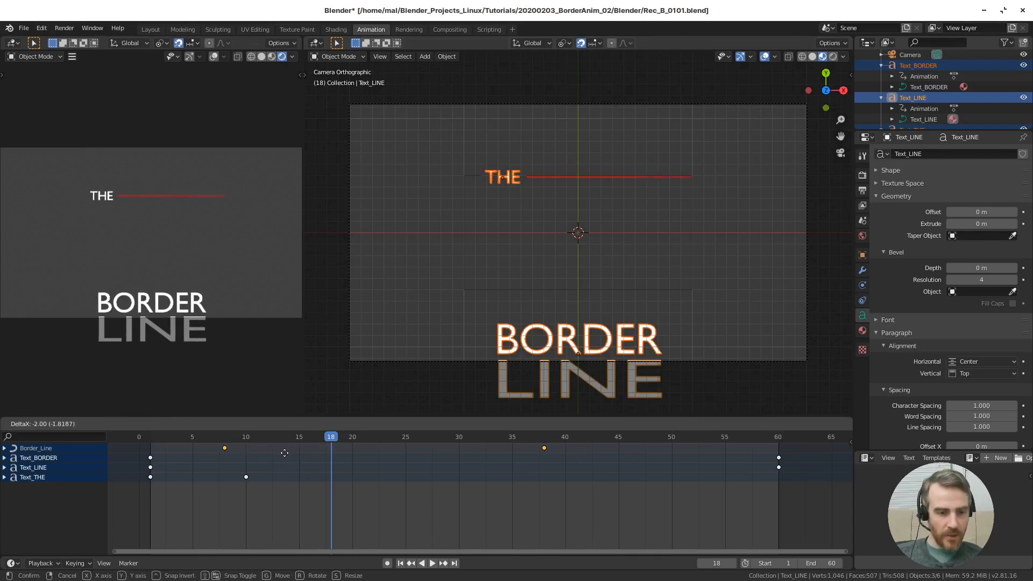
pyautogui.click(285, 453)
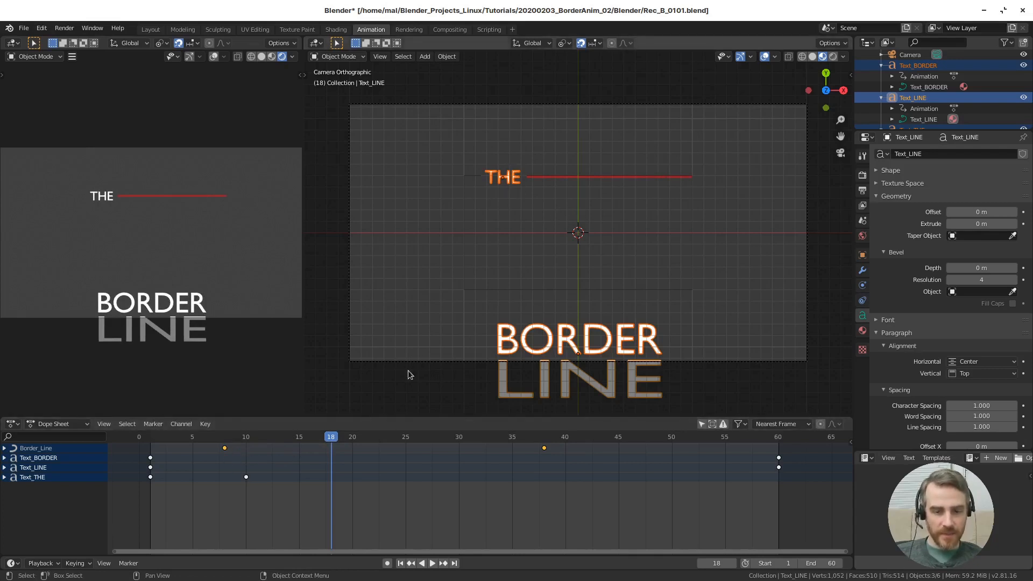
pyautogui.press('space')
pyautogui.press('Escape')
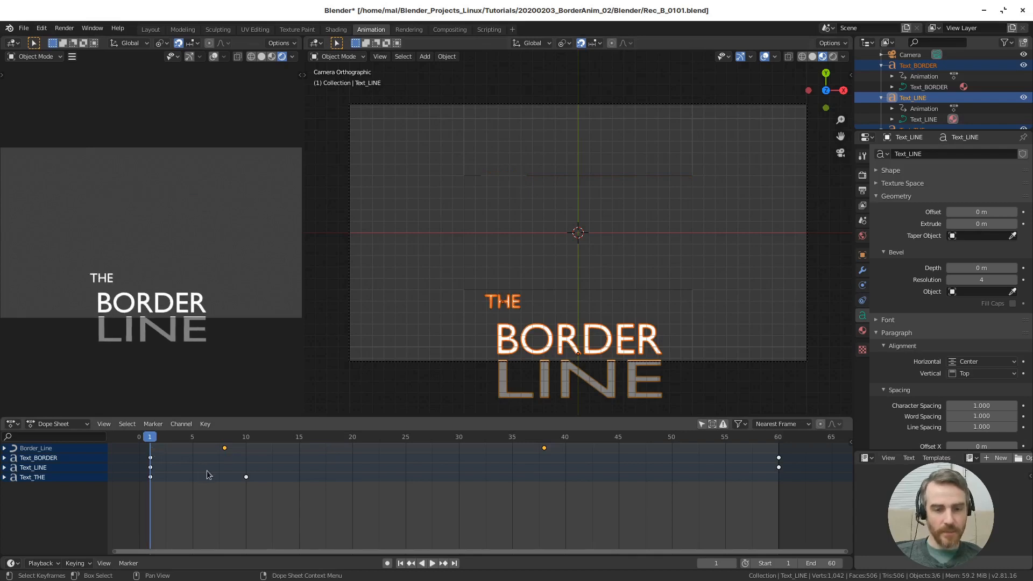
pyautogui.press('space')
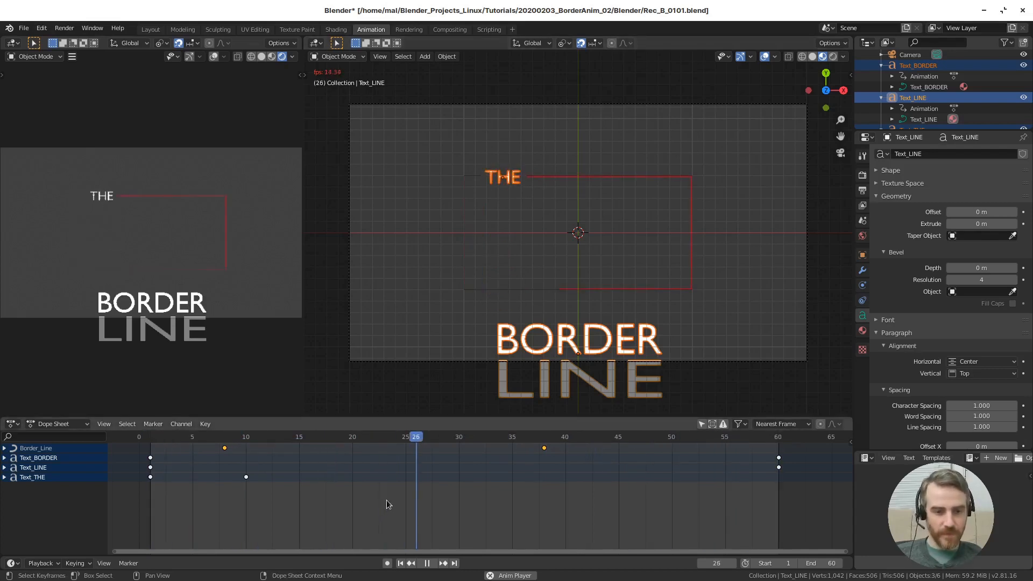
pyautogui.press('space')
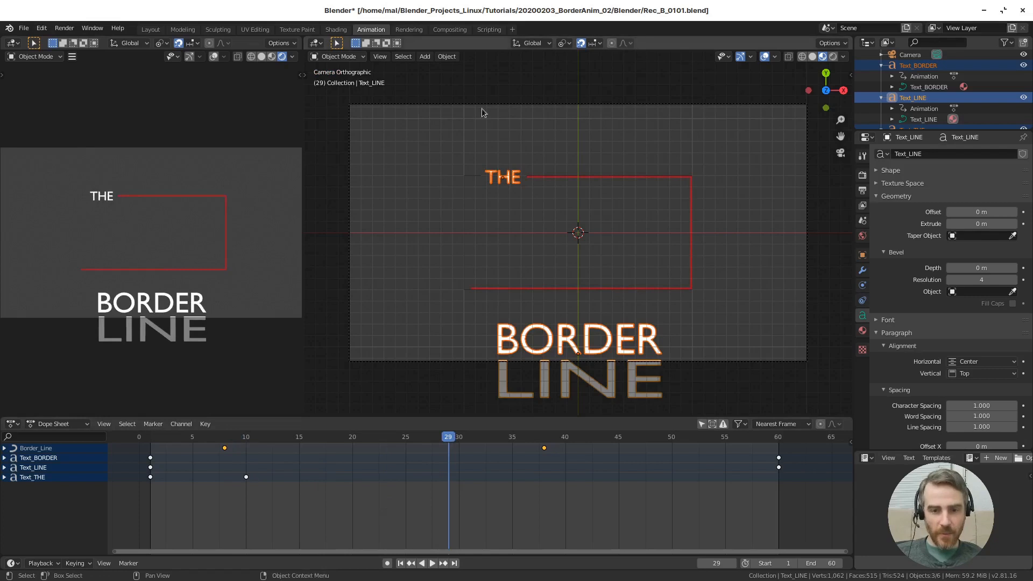
# Scrub to frame 23 and move the end keyframes of Text_BORDER and Text_LINE to that frame.
pyautogui.hotkey('shift', 'ctrl', 'space')
pyautogui.moveTo(320, 440); pyautogui.dragTo(398, 440)
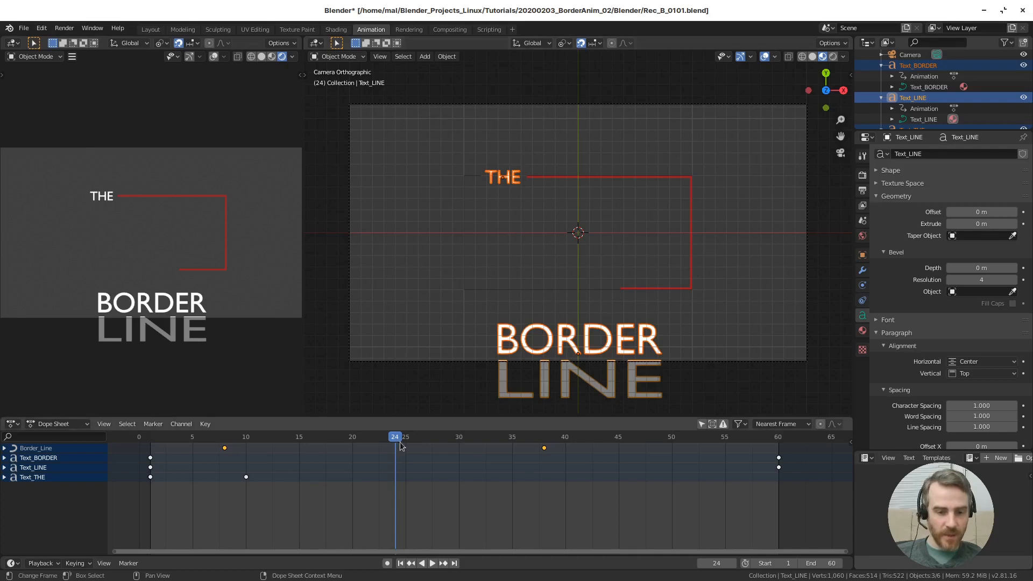
pyautogui.moveTo(396, 437)
pyautogui.mouseDown()
pyautogui.moveTo(365, 440)
pyautogui.moveTo(385, 444)
pyautogui.mouseUp()
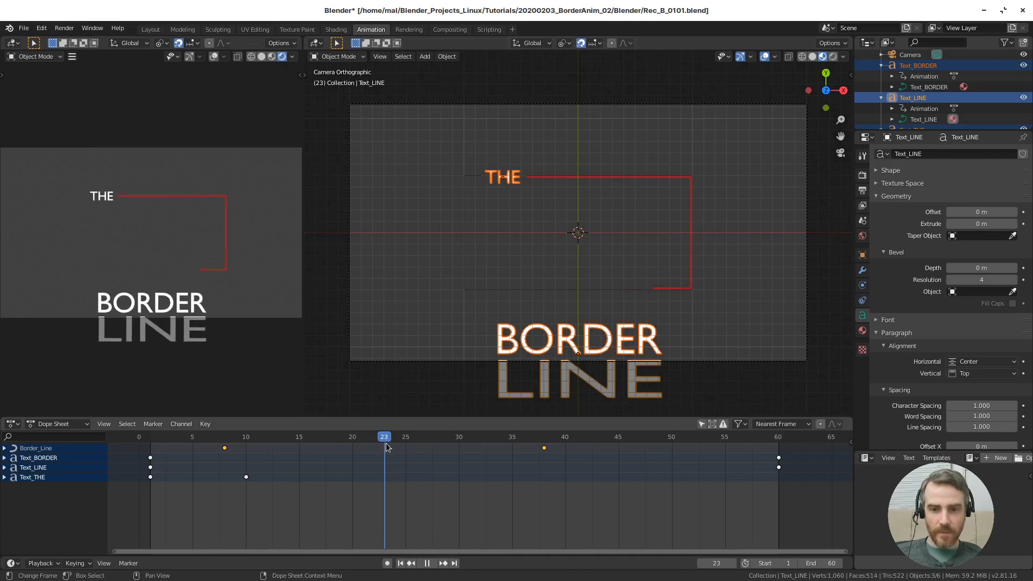
pyautogui.moveTo(376, 441); pyautogui.dragTo(385, 443)
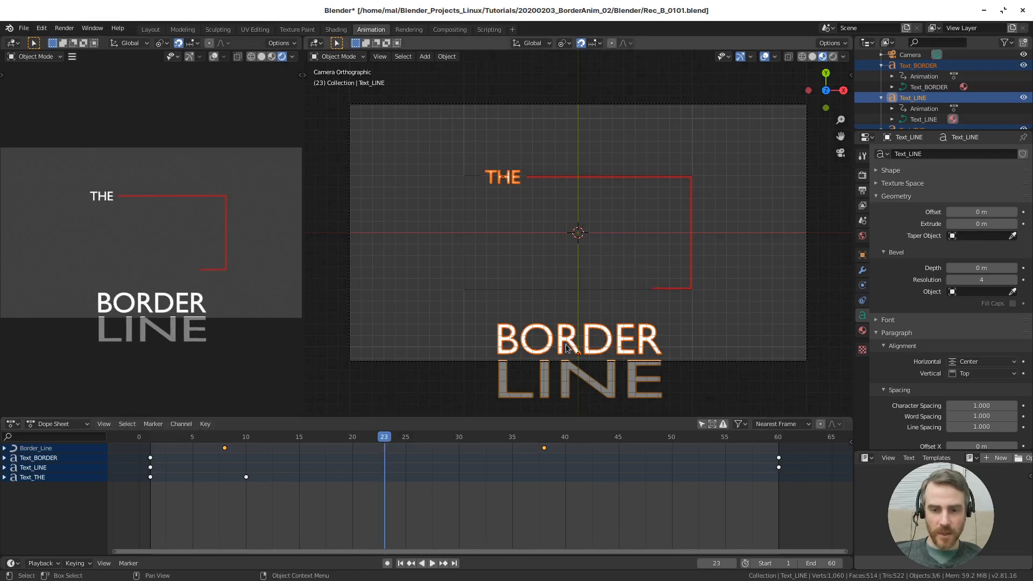
pyautogui.click(686, 324)
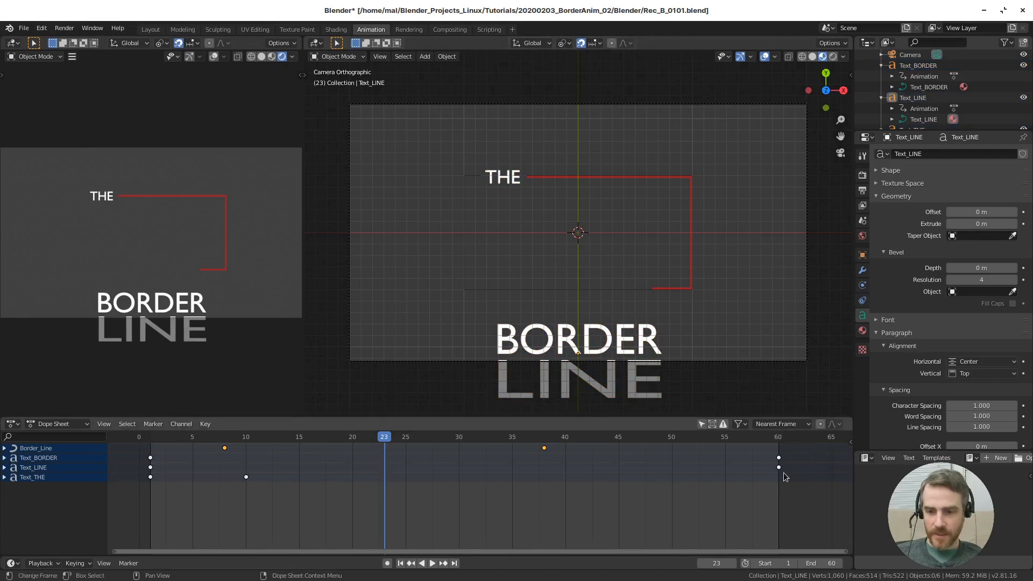
pyautogui.moveTo(772, 448); pyautogui.dragTo(791, 492)
pyautogui.press('g')
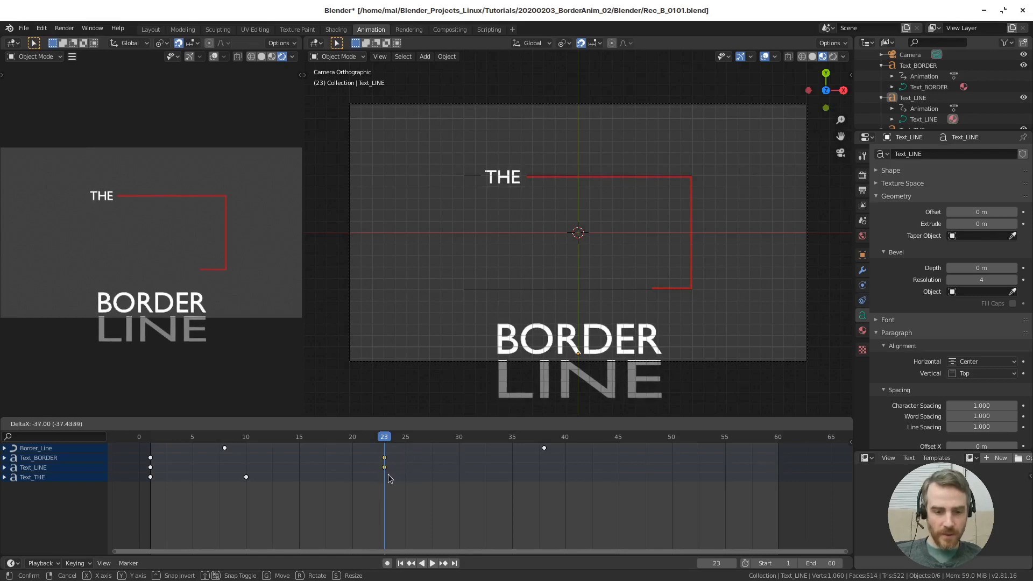
pyautogui.click(388, 474)
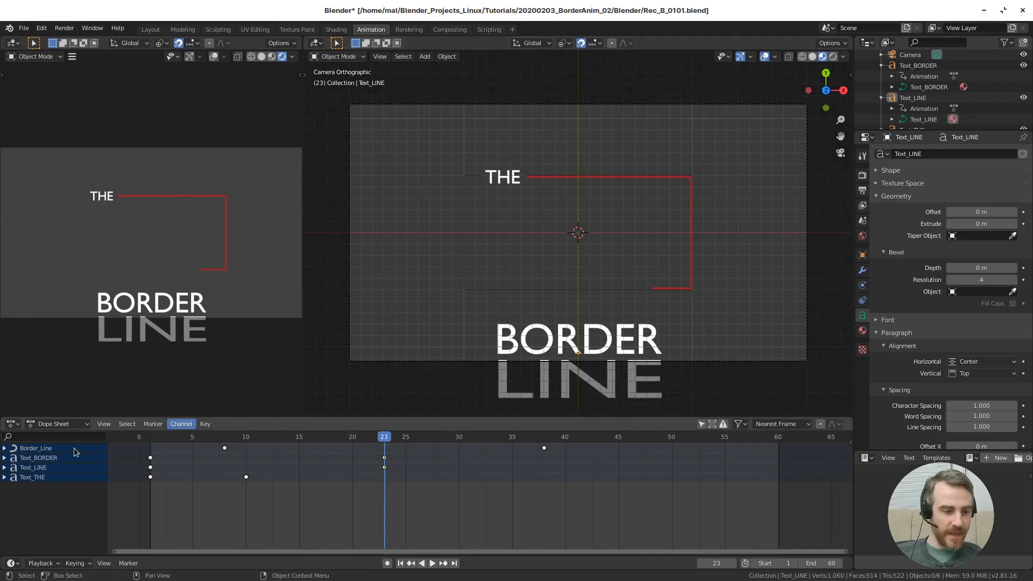
# Unmute the Object Transforms of Text_BORDER and Text_LINE, collapse their channels, and play the full animation to review the timing.
pyautogui.click(4, 458)
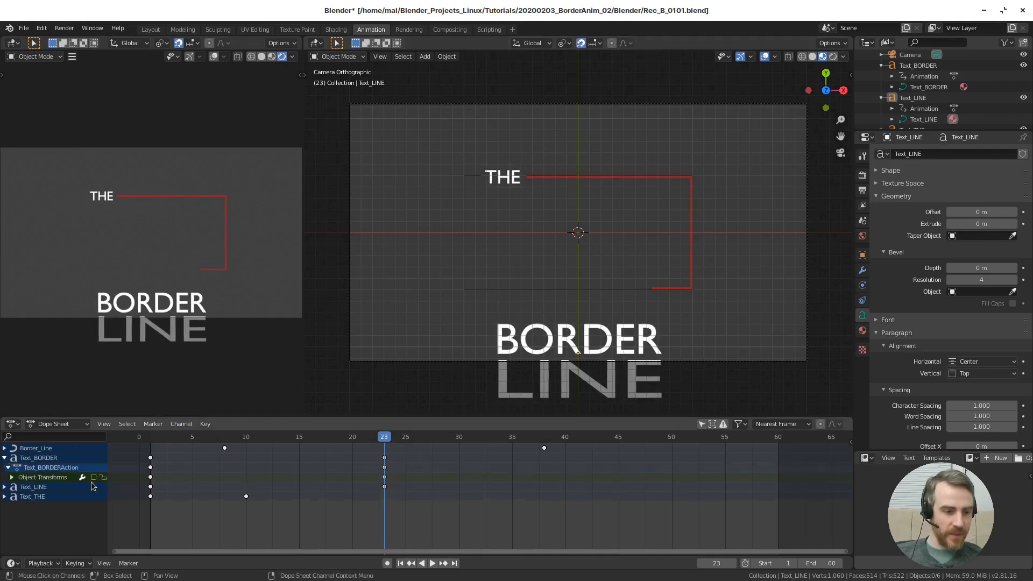
pyautogui.click(94, 477)
pyautogui.click(4, 487)
pyautogui.click(93, 506)
pyautogui.click(4, 486)
pyautogui.click(4, 458)
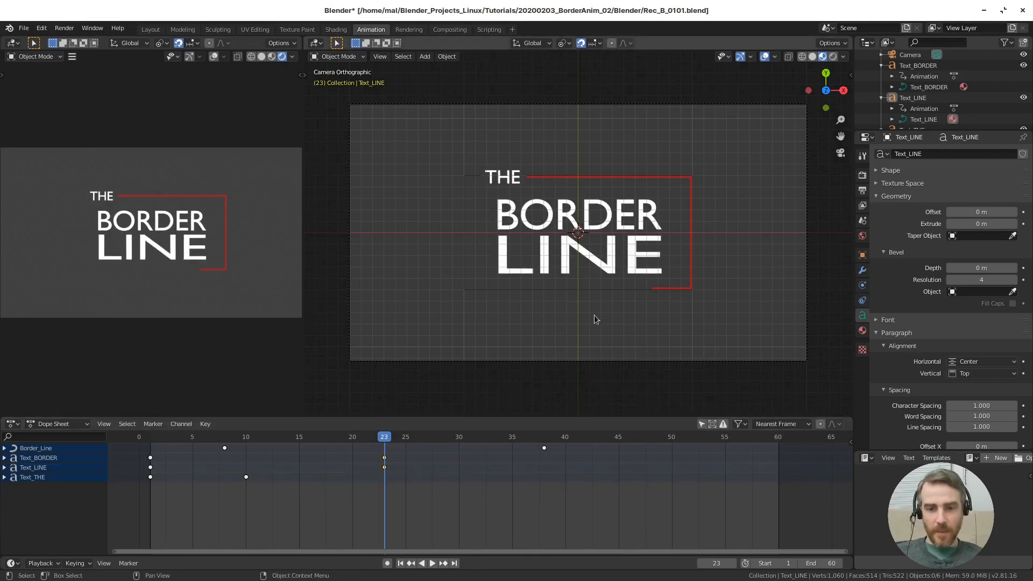
pyautogui.press('space')
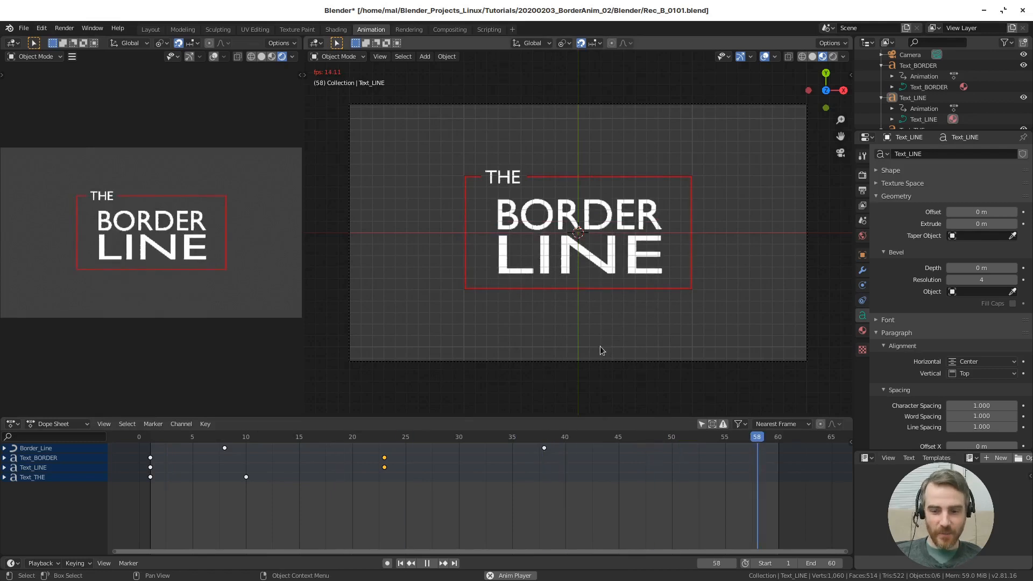
pyautogui.press('space')
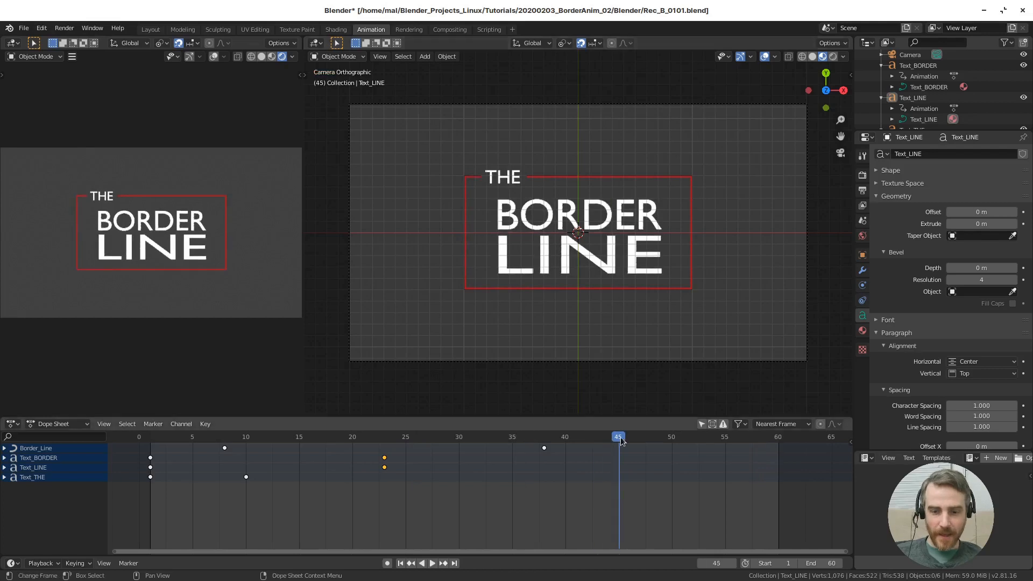
# Move the end keyframe of Text_BORDER to frame 21 and the end keyframe of Text_LINE to frame 24.
pyautogui.moveTo(619, 438); pyautogui.dragTo(386, 428)
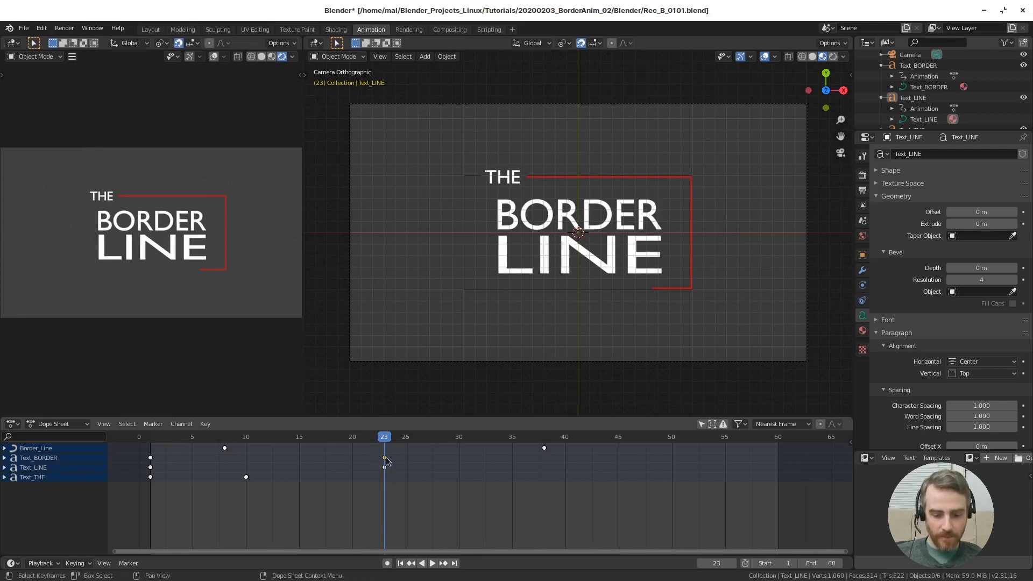
pyautogui.moveTo(387, 461); pyautogui.dragTo(364, 458)
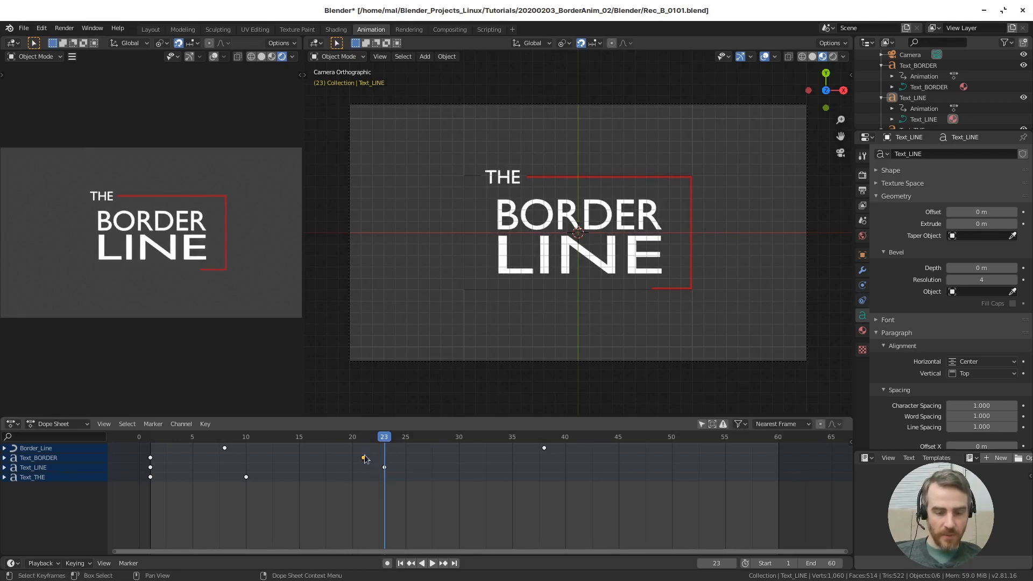
pyautogui.click(384, 469)
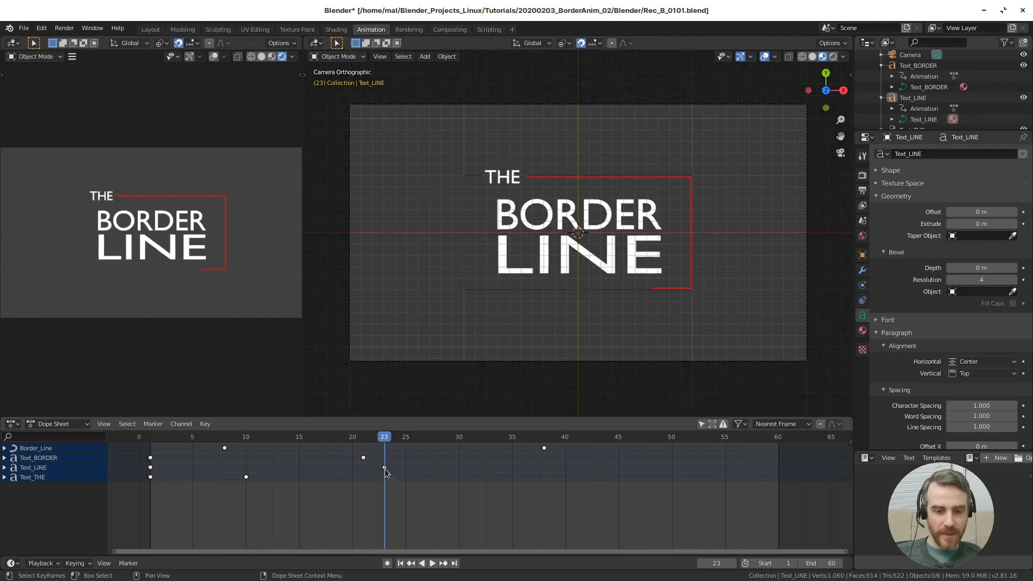
pyautogui.press('g')
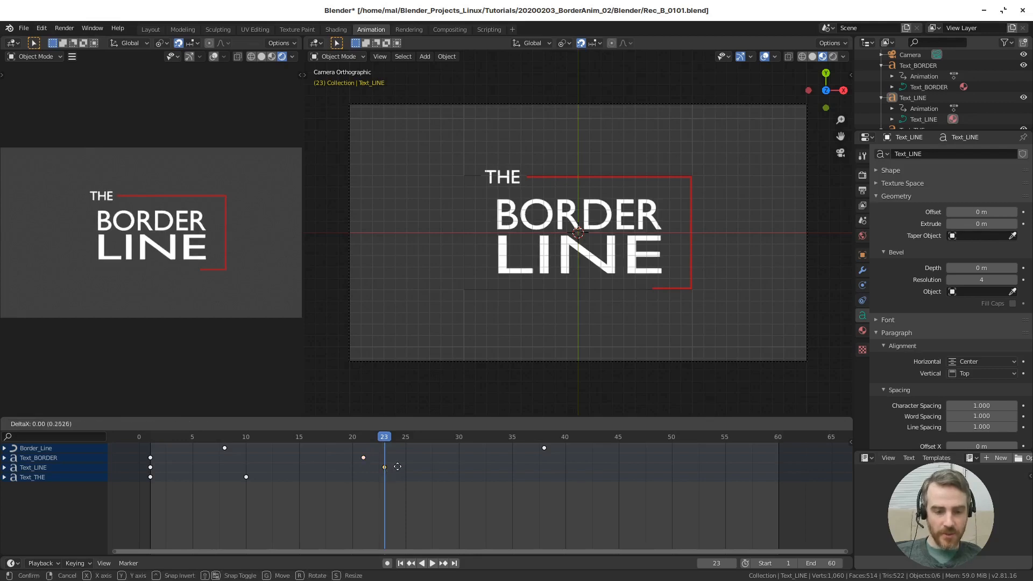
pyautogui.click(405, 470)
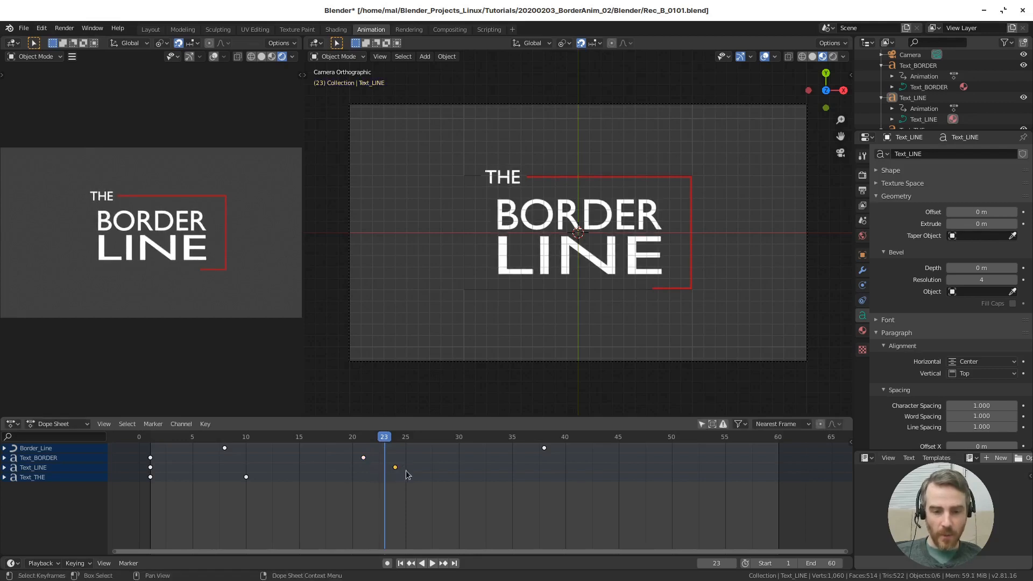
# Check the title at frames 21 and 24, and play the animation from frame 1 to review the staggered timing.
pyautogui.click(364, 438)
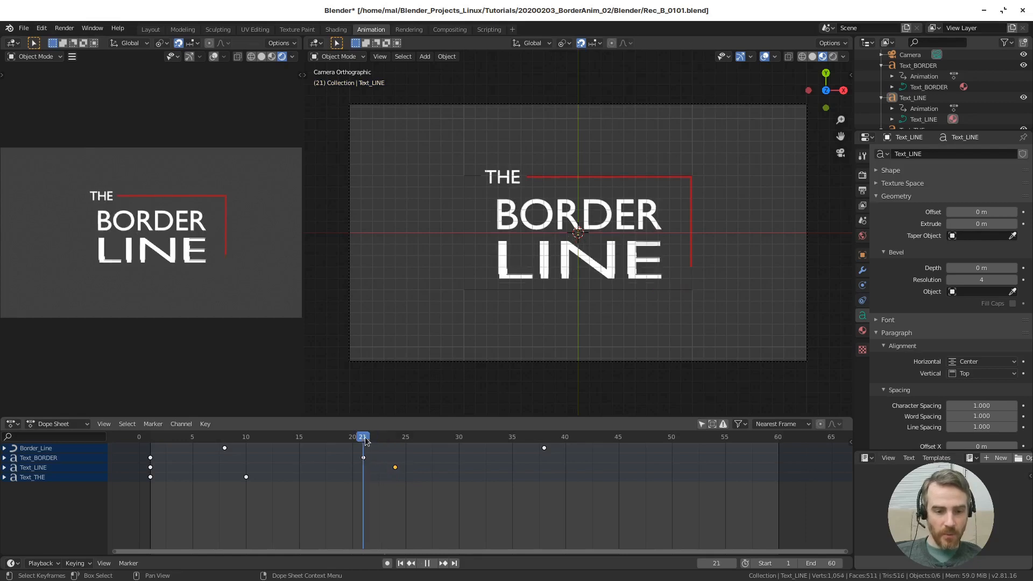
pyautogui.click(398, 439)
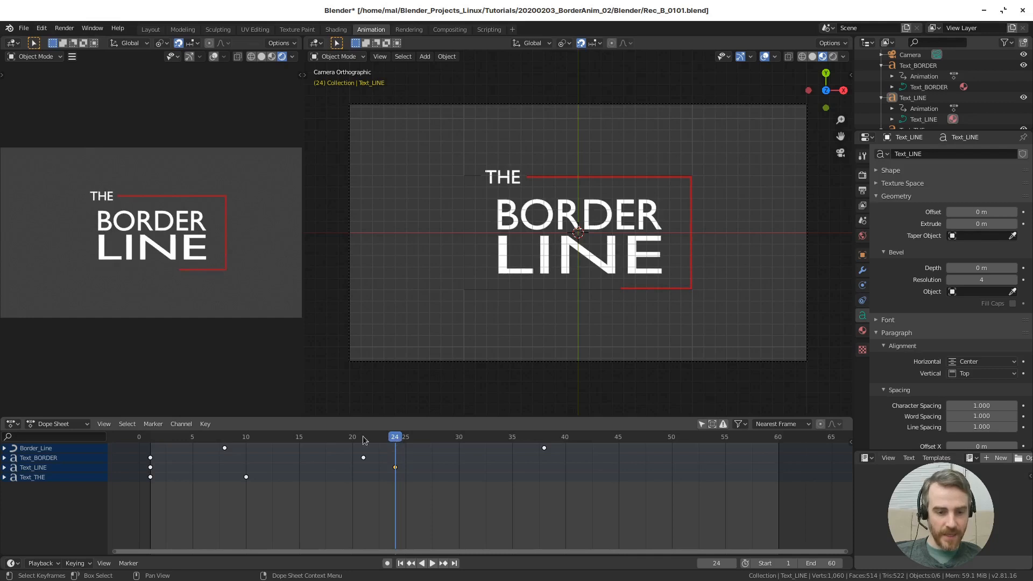
pyautogui.moveTo(196, 438); pyautogui.dragTo(151, 440)
pyautogui.press('space')
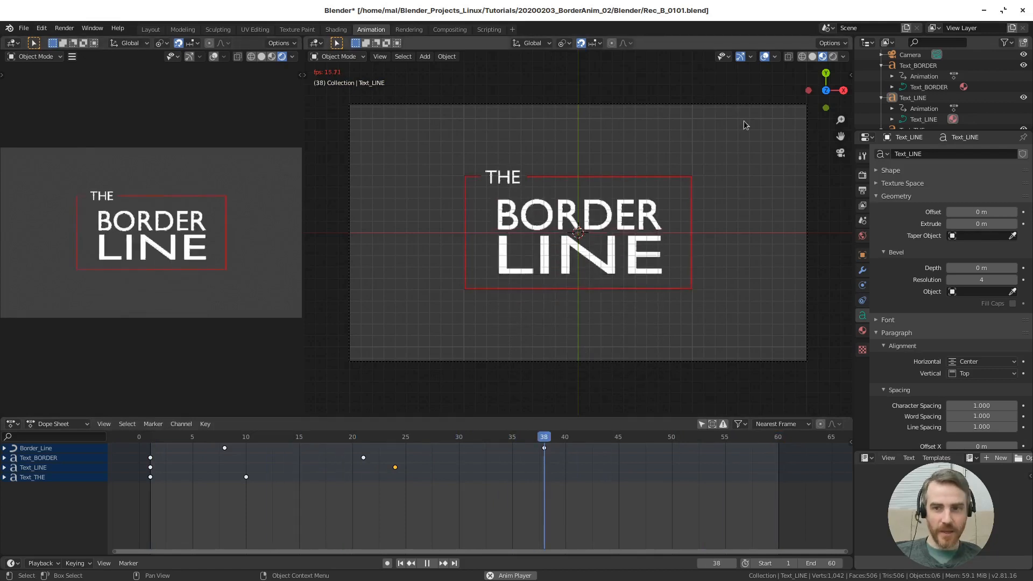
# Set the main camera viewport to Rendered shading, hide its overlays, and play the animation.
pyautogui.click(833, 57)
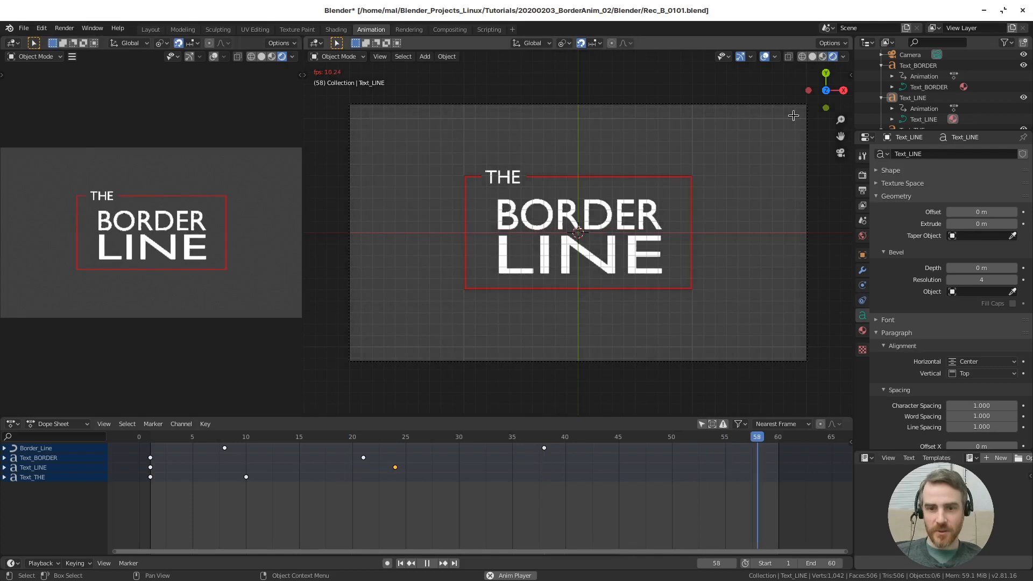
pyautogui.press('Escape')
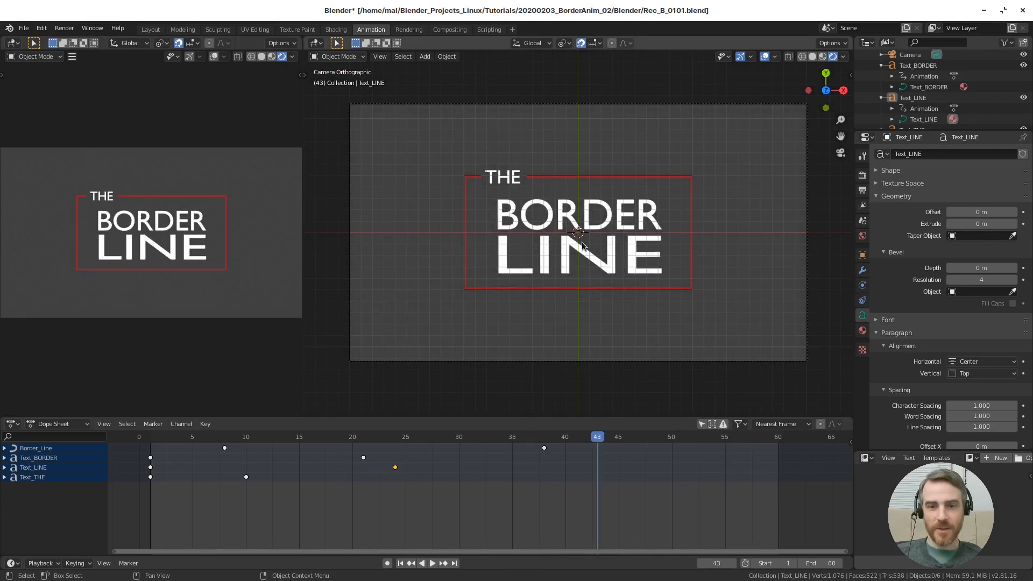
pyautogui.click(765, 58)
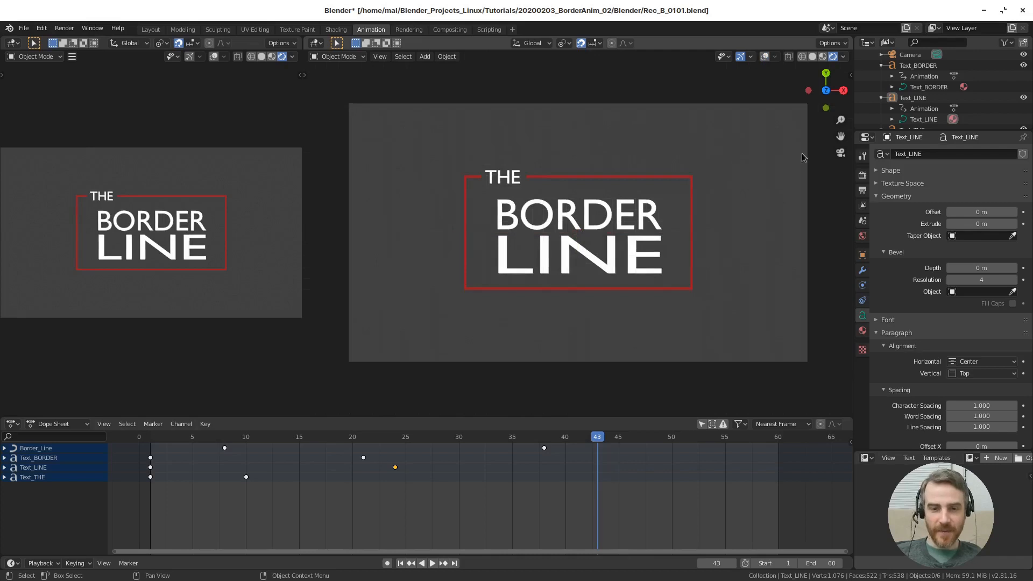
pyautogui.press('space')
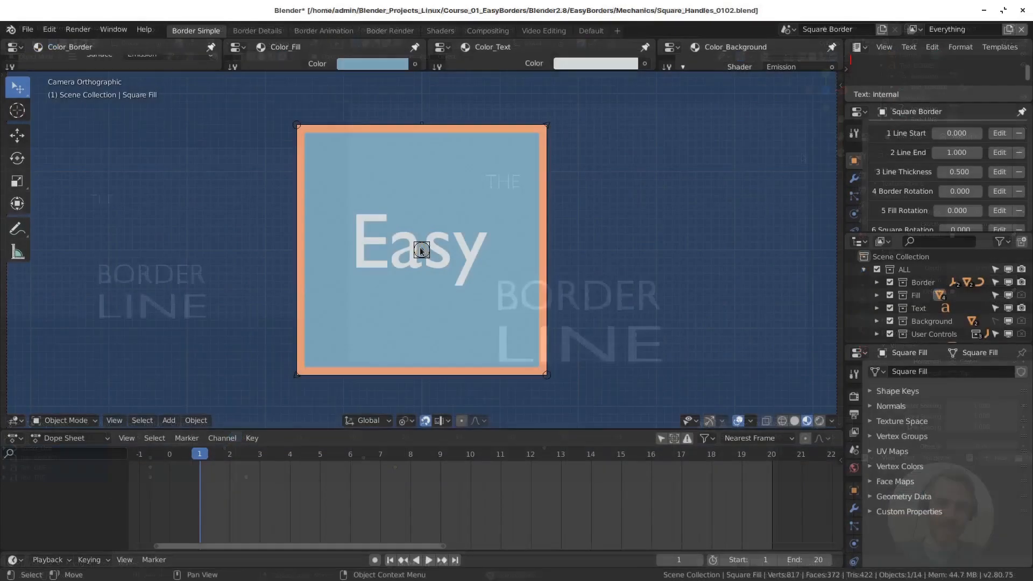
# Move the Square Fill sideways out of its orange border, and reposition the Circle_Fill_Size_Handle in the circle rig file.
pyautogui.press('g')
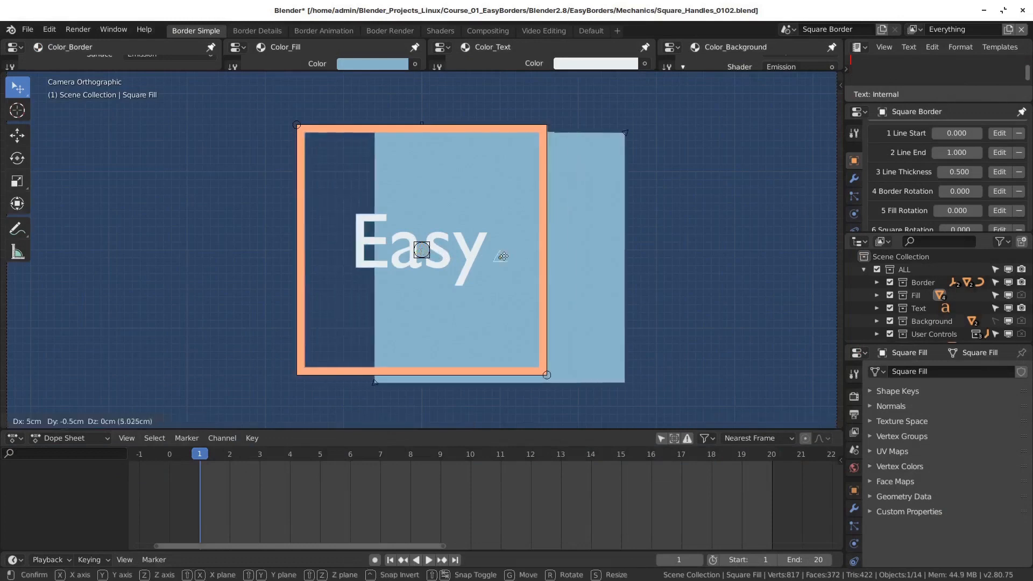
pyautogui.click(660, 247)
pyautogui.click(407, 251)
pyautogui.press('g')
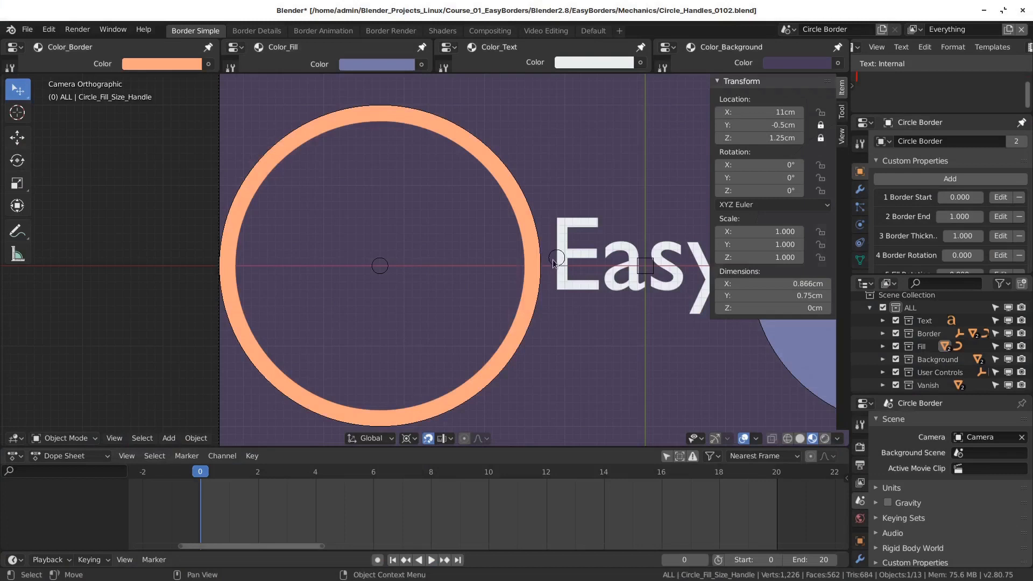
pyautogui.click(554, 261)
pyautogui.press('g')
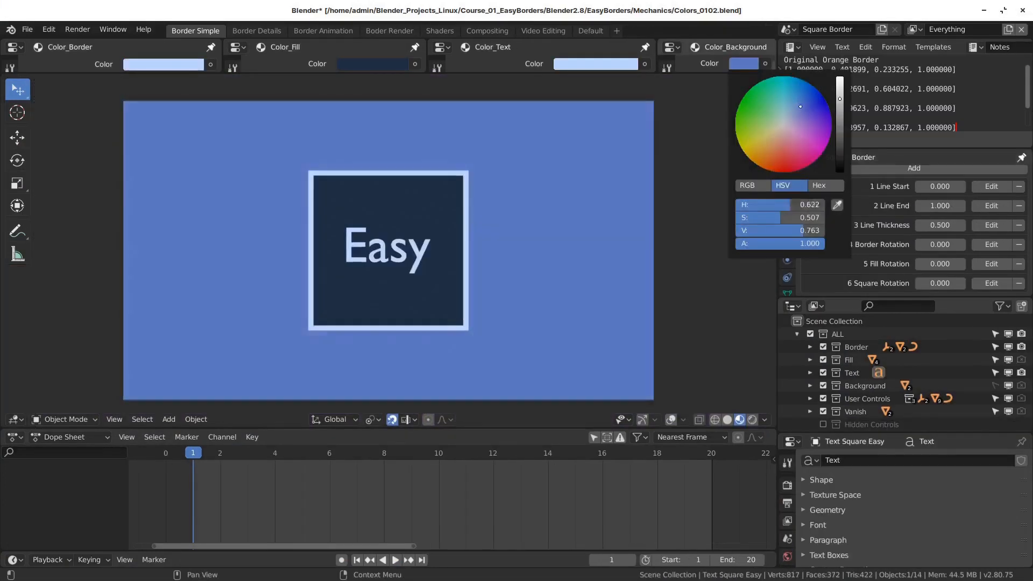
# Raise the hue of Color_Background in the color demo file, and lower the 4 Border Rotation value in the slider demo file.
pyautogui.moveTo(791, 205)
pyautogui.mouseDown()
pyautogui.moveTo(807, 205)
pyautogui.moveTo(798, 205)
pyautogui.mouseUp()
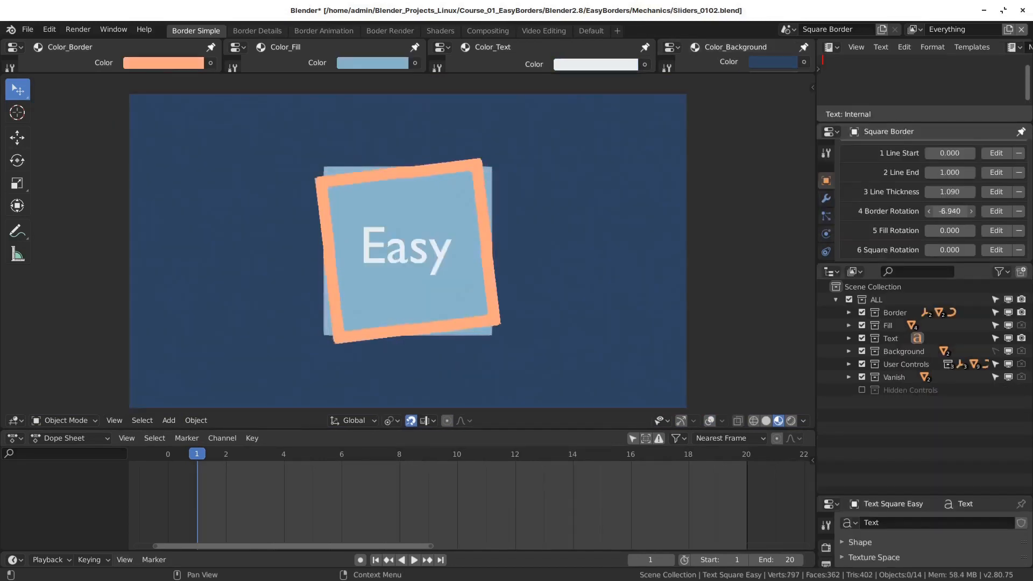
pyautogui.moveTo(949, 211); pyautogui.dragTo(917, 211)
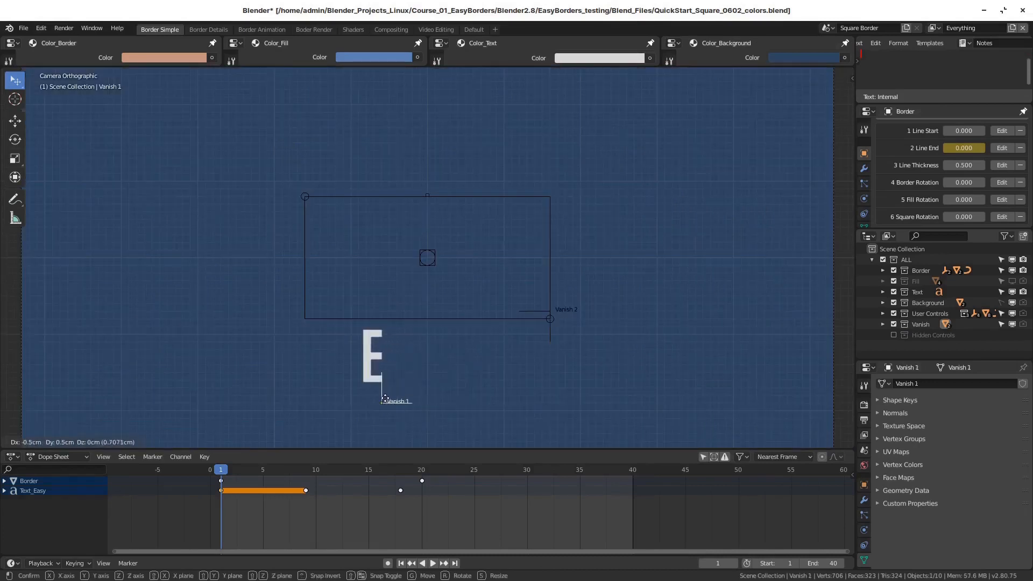
# Move the Vanish 1 object away from the letter E below the border, and play the Easy text animation.
pyautogui.click(312, 402)
pyautogui.press('space')
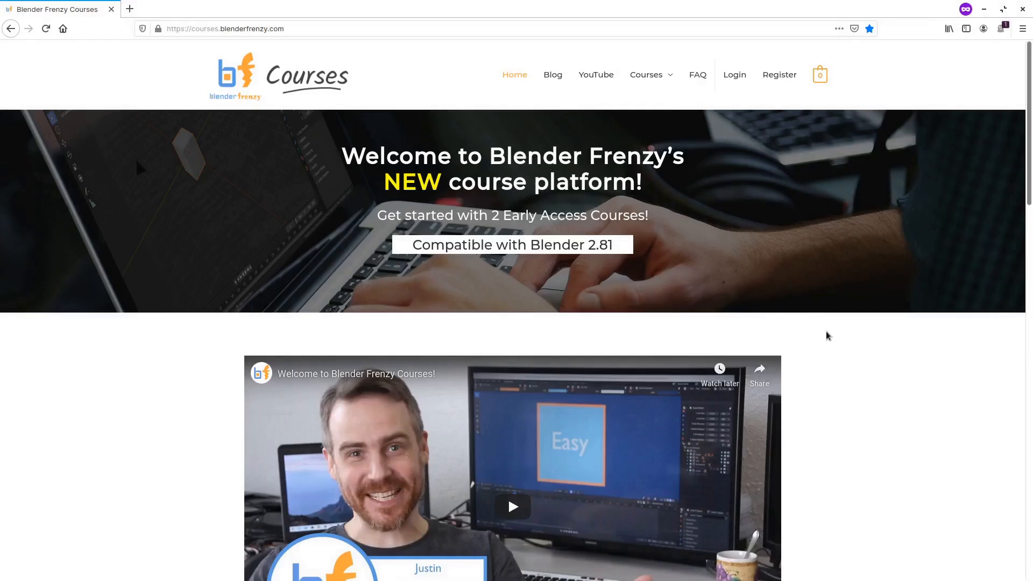
# Switch to the Blender Frenzy Courses site in the browser, open the Easy Borders (Early Access) course, and read its description.
pyautogui.scroll(-4, 826, 332)
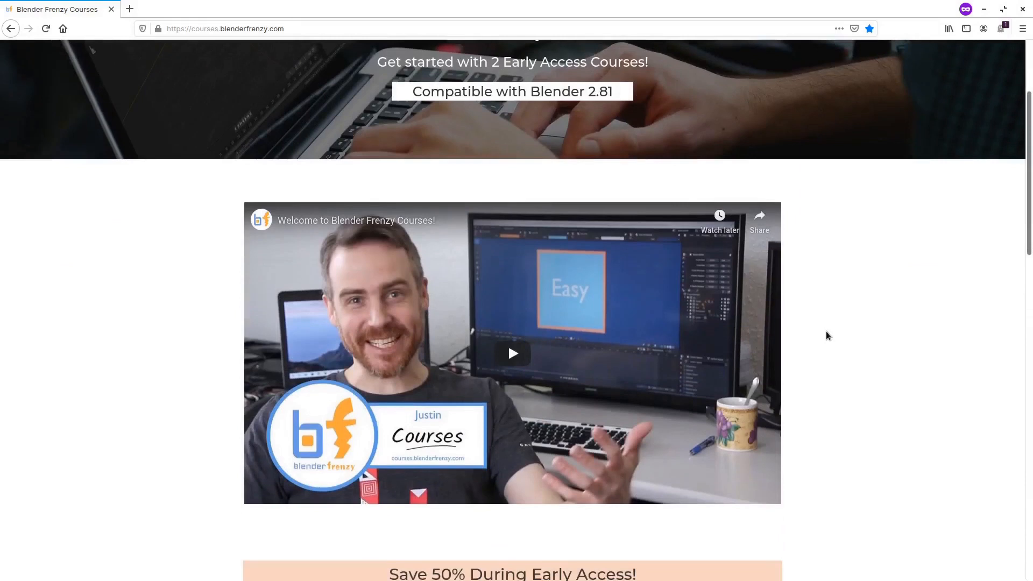
pyautogui.scroll(-1, 826, 336)
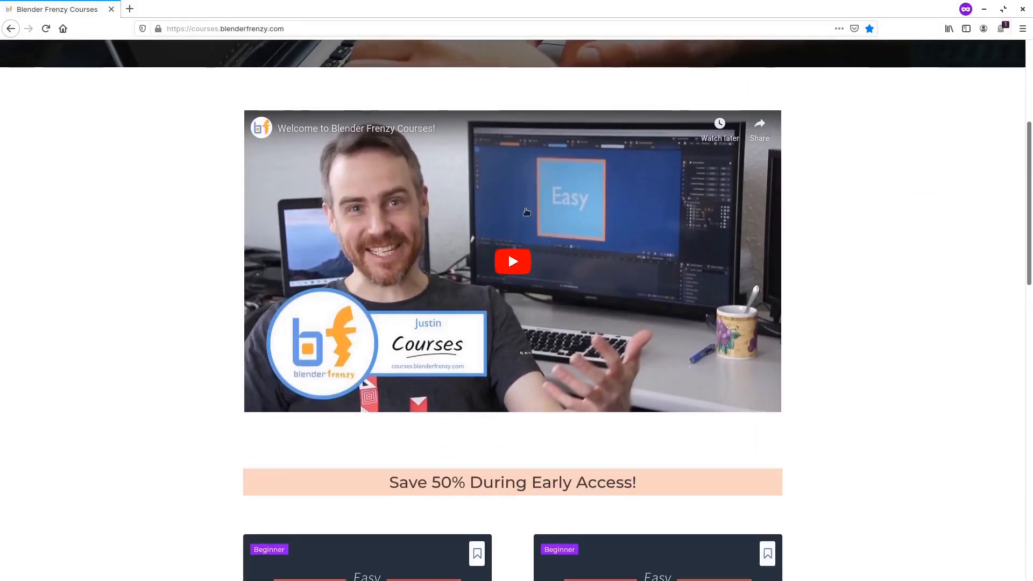
pyautogui.scroll(-3, 210, 366)
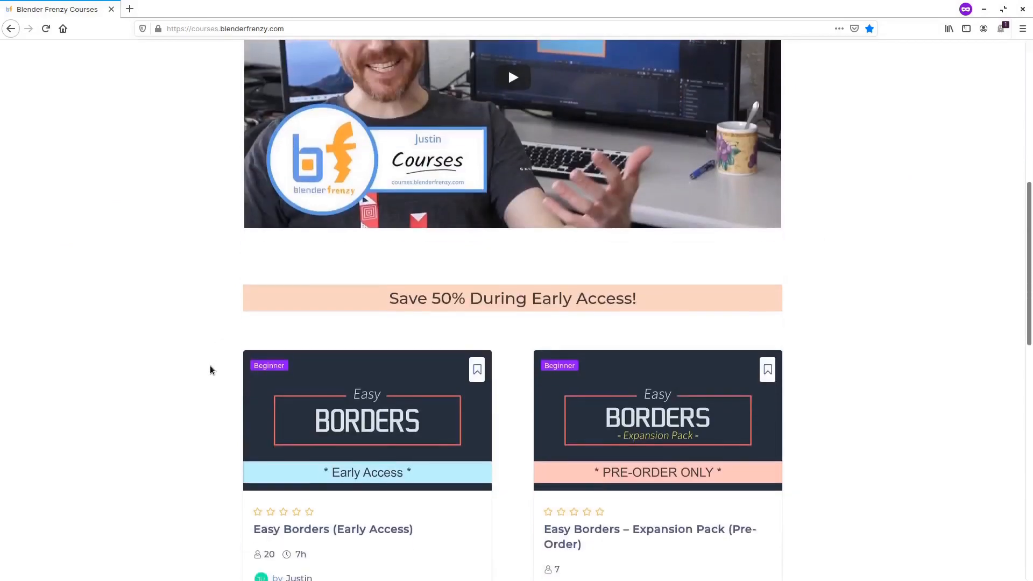
pyautogui.scroll(-4, 210, 366)
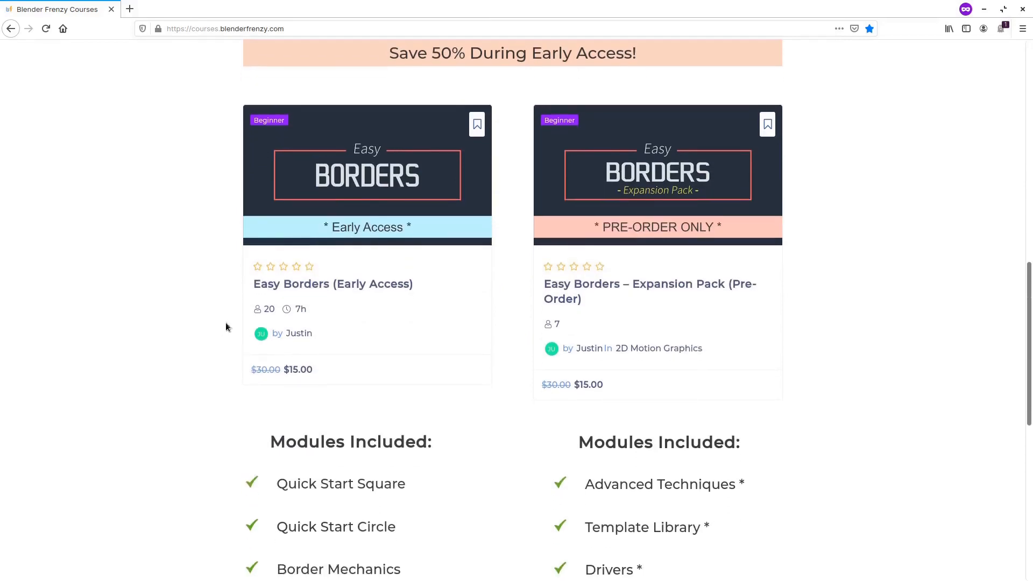
pyautogui.click(301, 283)
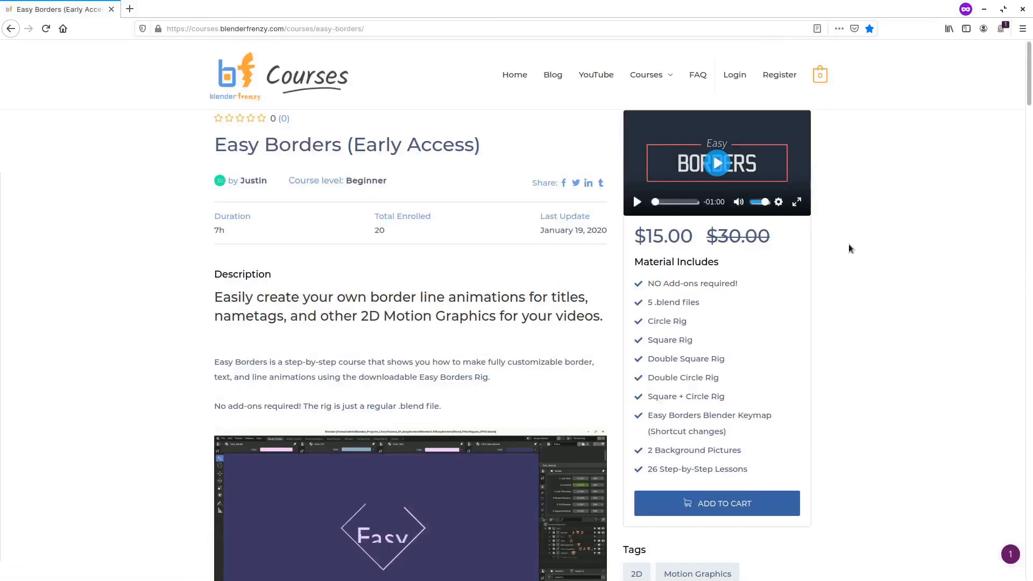
pyautogui.scroll(-6, 848, 247)
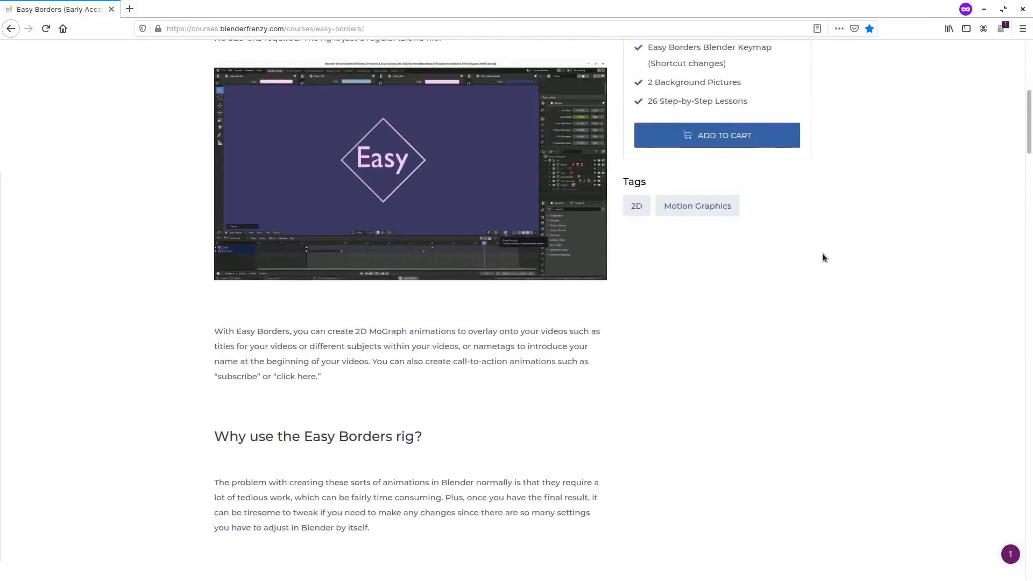
pyautogui.scroll(-10, 822, 257)
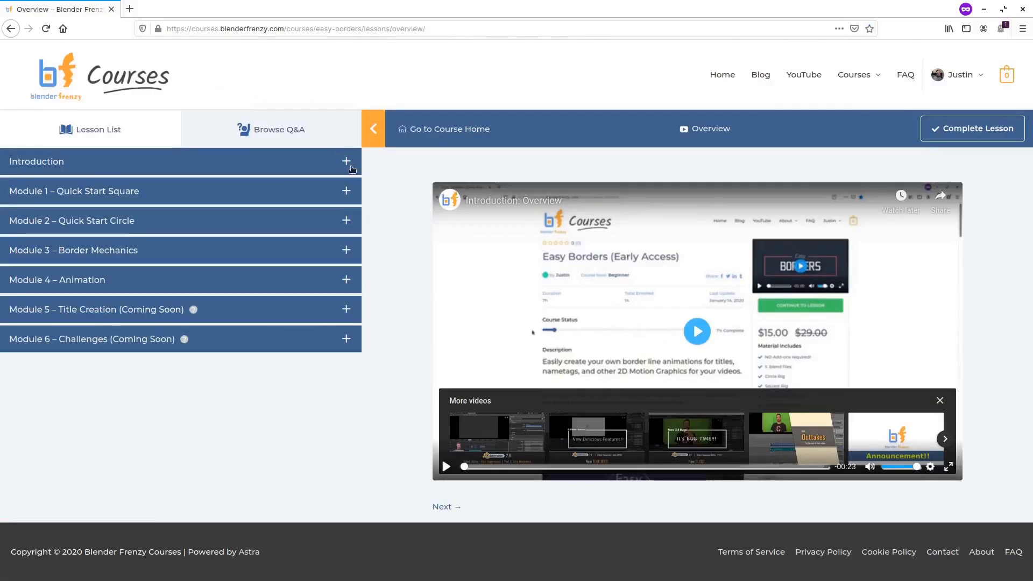
# Expand the Introduction and Modules 1 to 4 in the Easy Borders lesson list and look through their lessons.
pyautogui.click(242, 167)
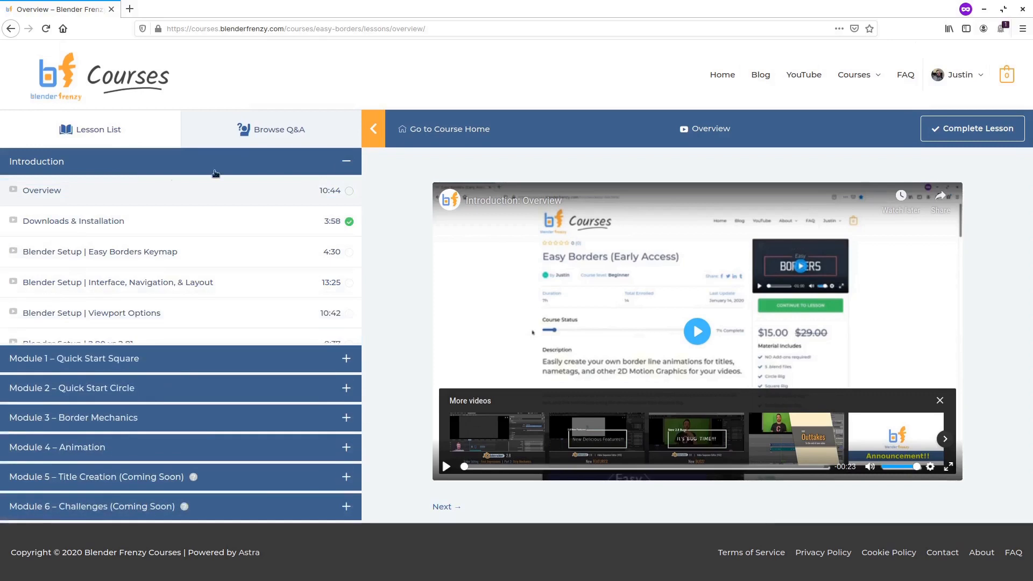
pyautogui.click(124, 378)
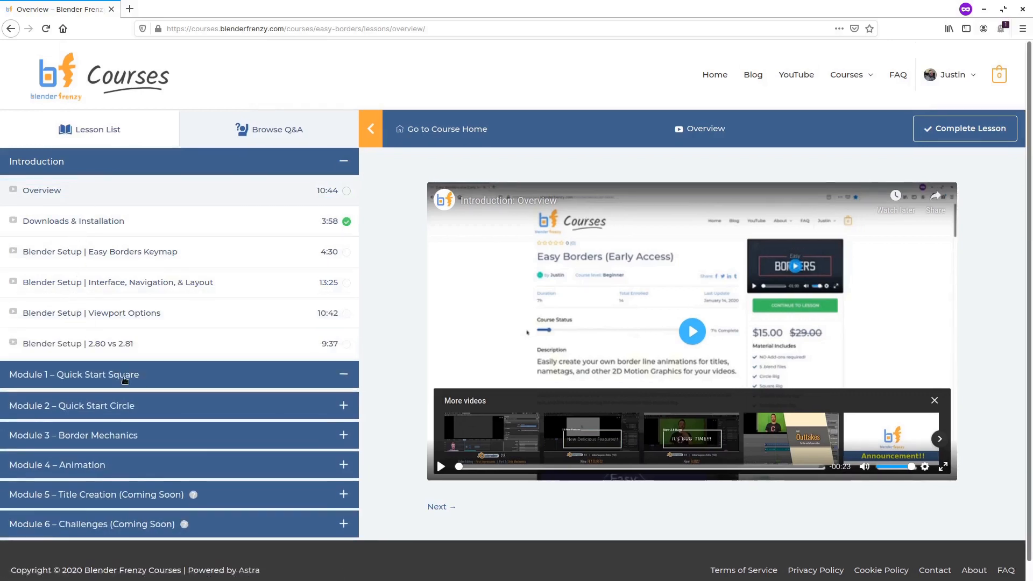
pyautogui.scroll(-2, 127, 371)
pyautogui.click(131, 389)
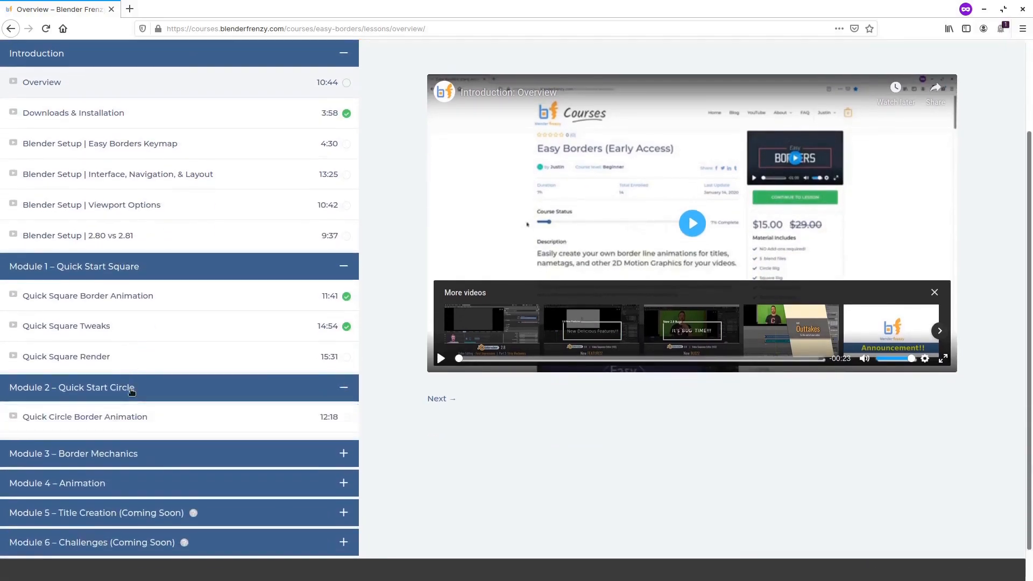
pyautogui.scroll(-2, 133, 387)
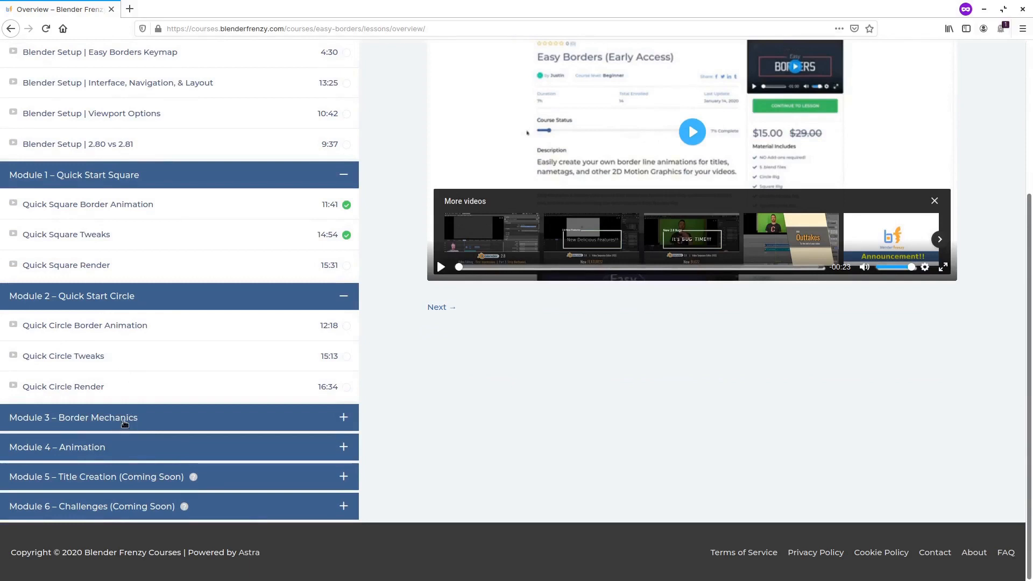
pyautogui.click(128, 447)
pyautogui.scroll(-3, 129, 441)
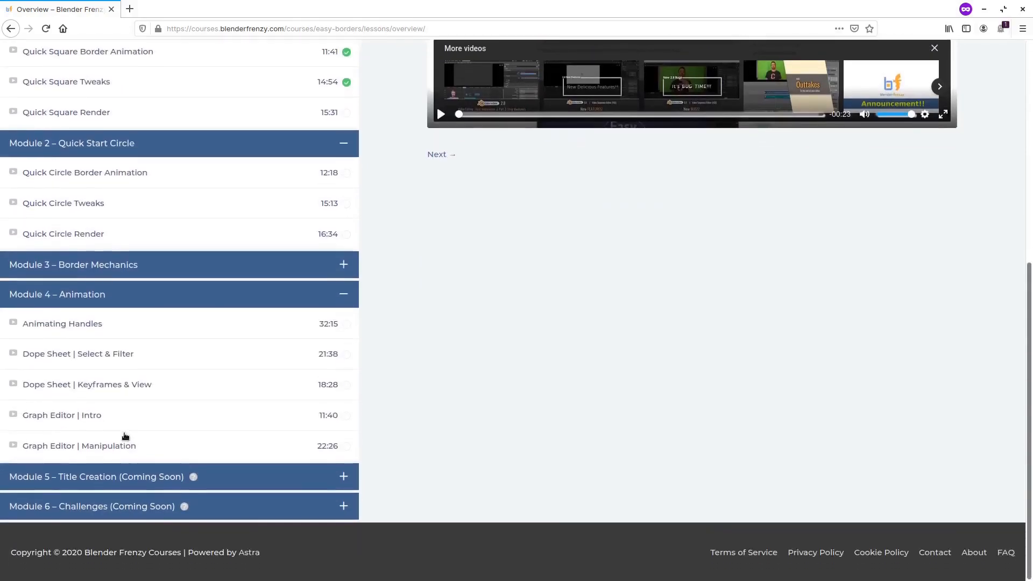
pyautogui.click(169, 270)
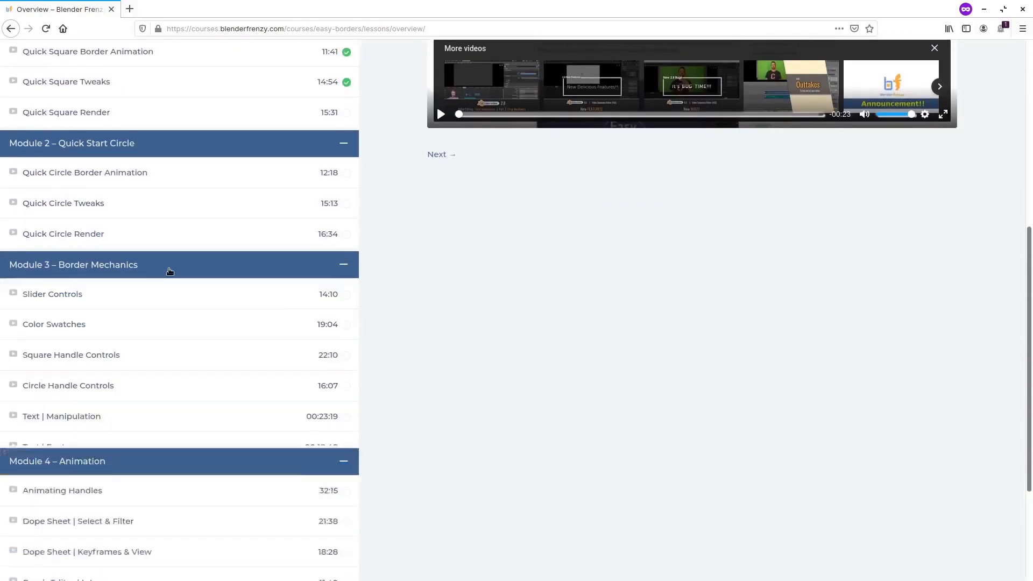
pyautogui.scroll(-3, 161, 290)
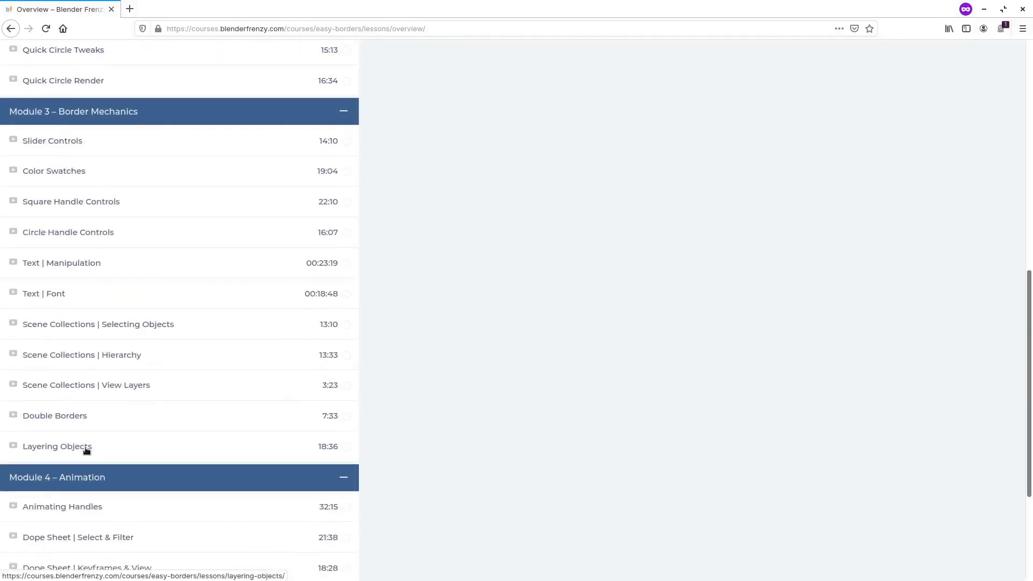
pyautogui.scroll(10, 470, 281)
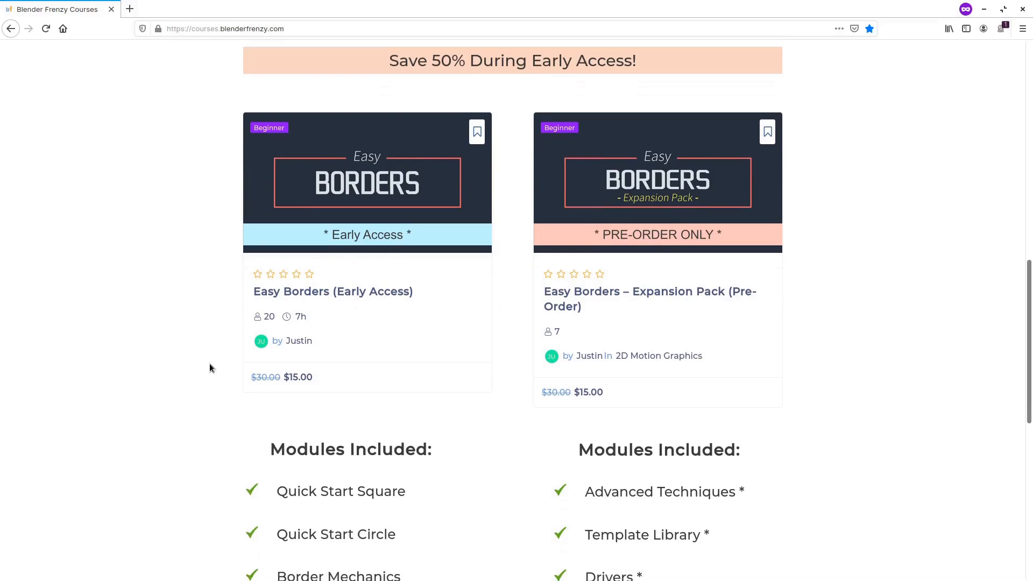
# Add the Easy Borders (Early Access) course to the cart and choose to create a new account.
pyautogui.scroll(-1, 210, 364)
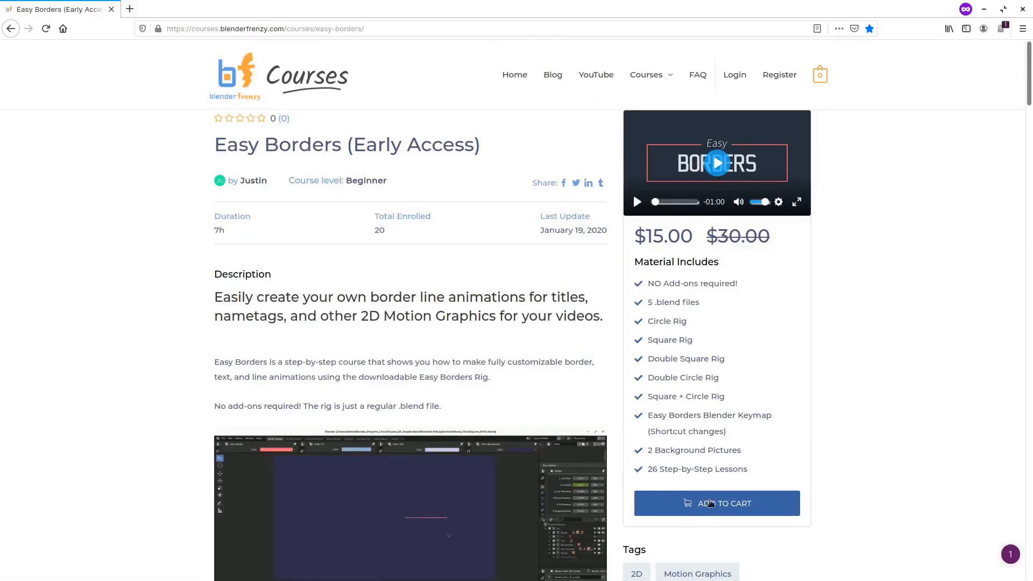
pyautogui.click(713, 503)
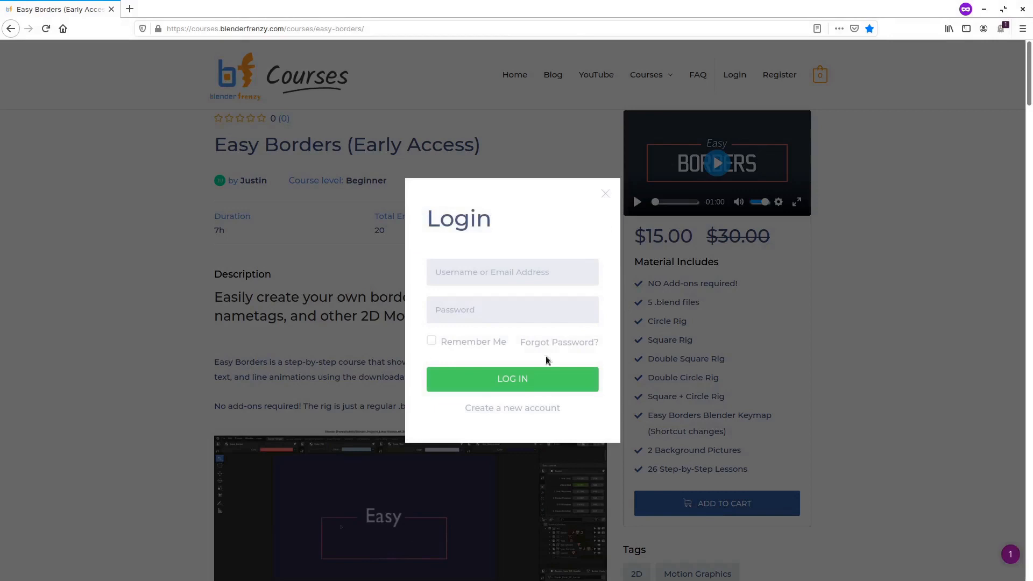
pyautogui.click(501, 409)
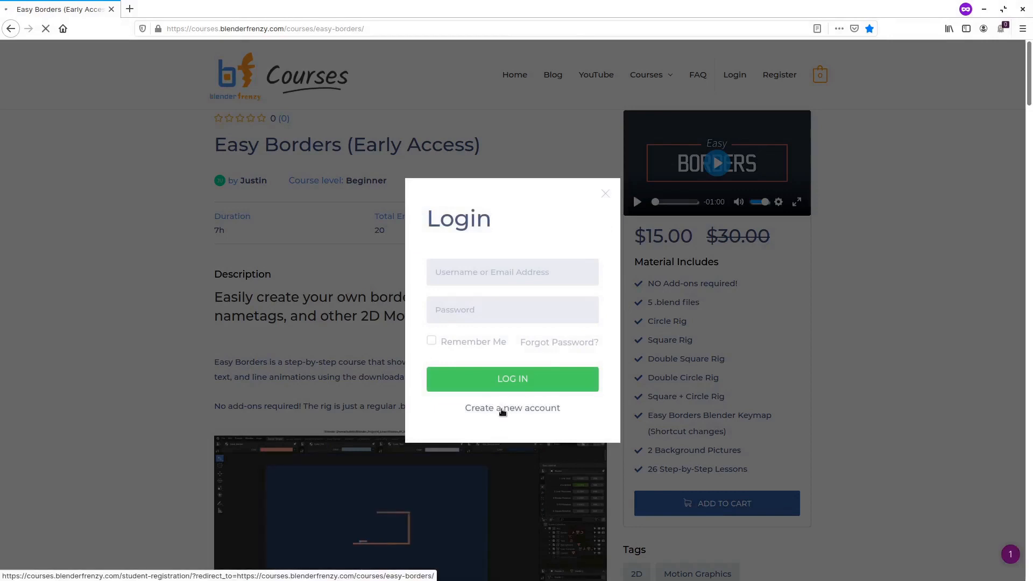